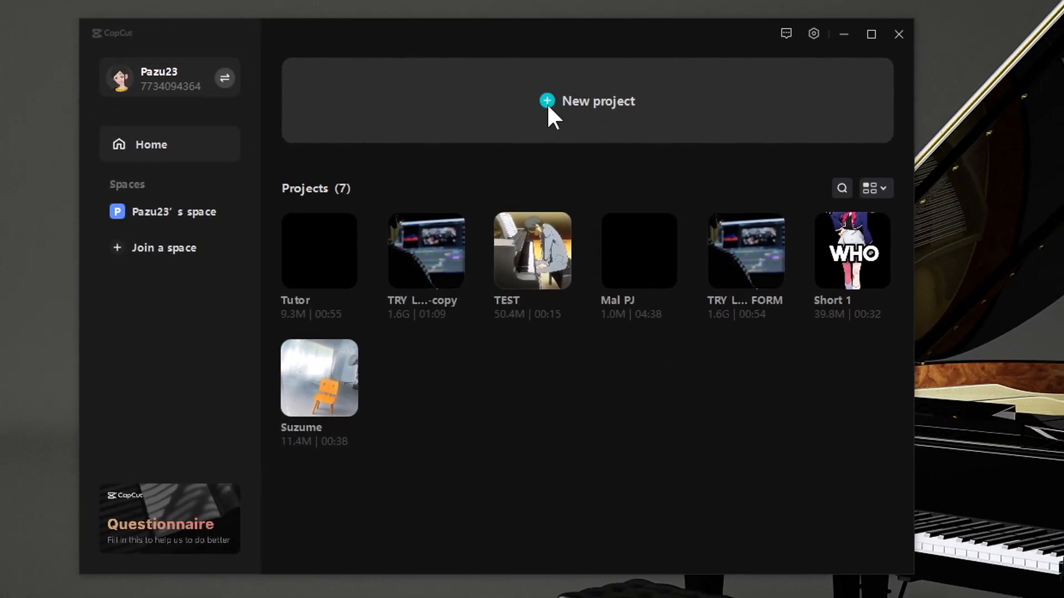
- Create a new project and import the footage files from the Part 1 - Easy to Use folder into the media panel
{"action": "left_click", "coordinate": [645, 33]}
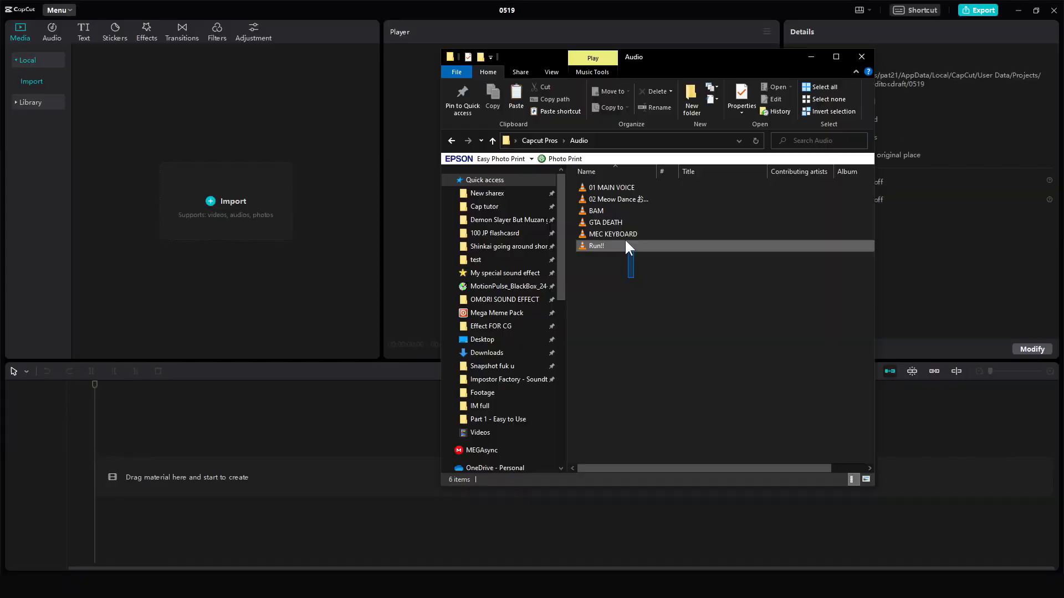
{"action": "left_click_drag", "start_coordinate": [626, 247], "coordinate": [612, 175]}
{"action": "left_click_drag", "start_coordinate": [294, 228], "coordinate": [294, 230]}
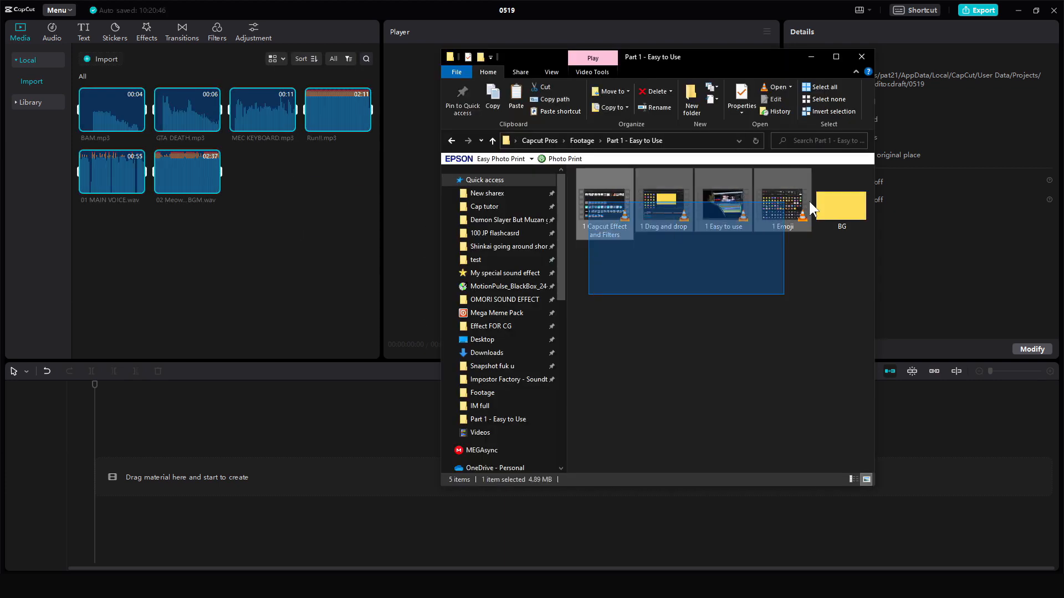
{"action": "left_click_drag", "start_coordinate": [809, 202], "coordinate": [605, 218]}
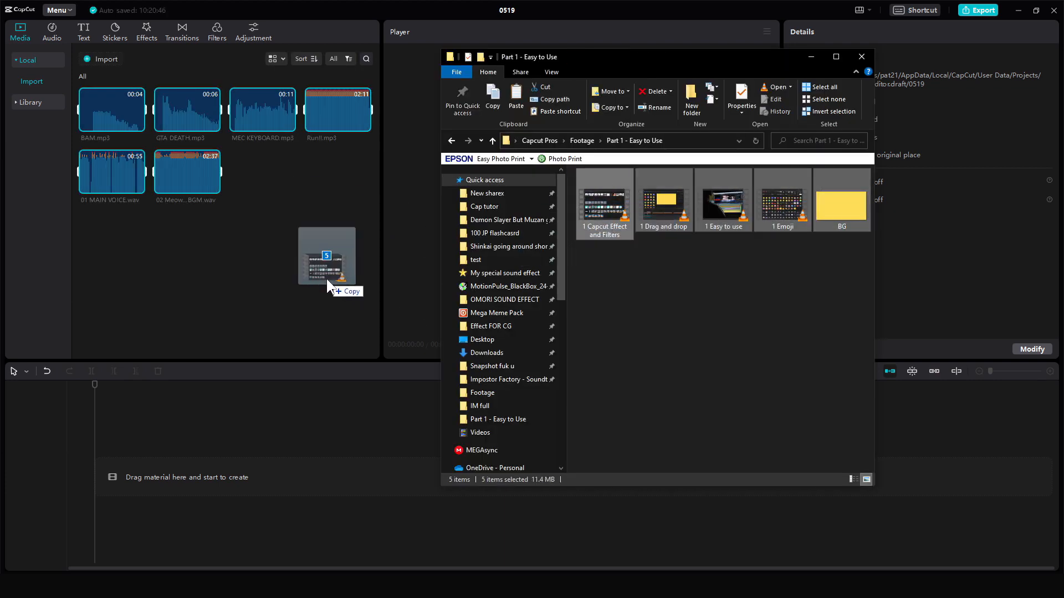
{"action": "left_click_drag", "start_coordinate": [327, 279], "coordinate": [327, 271]}
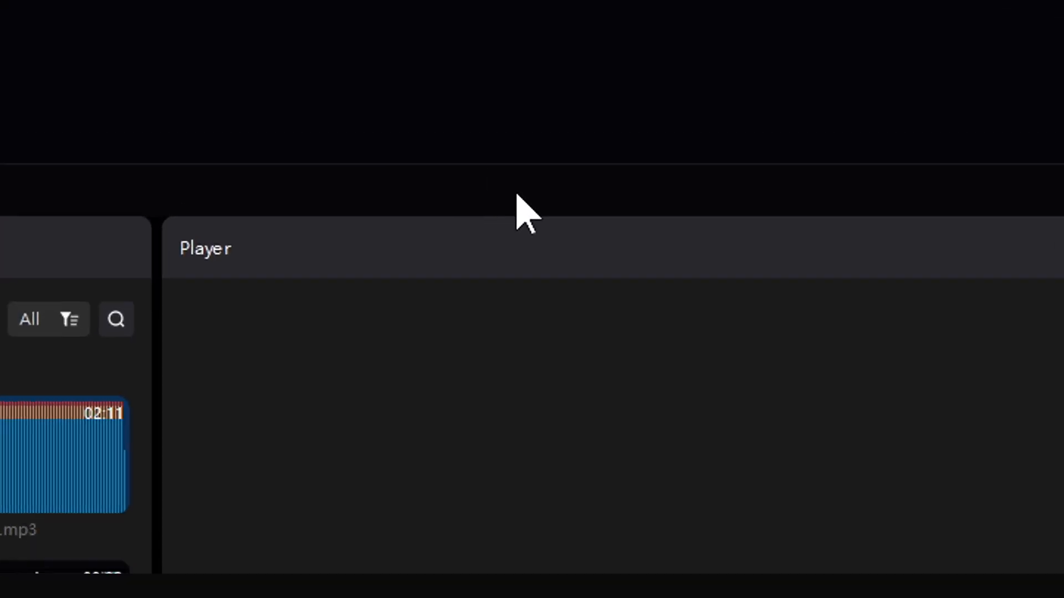
- Name the project Cap Pros and add 01 MAIN VOICE.wav to the timeline
{"action": "type", "text": "Cap Pros"}
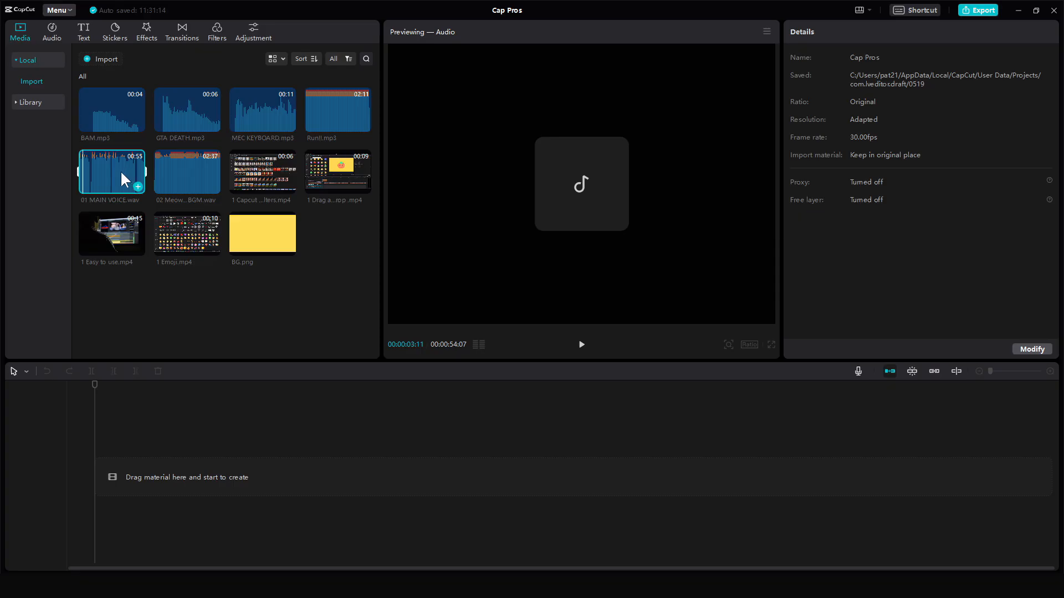
{"action": "left_click_drag", "start_coordinate": [121, 173], "coordinate": [147, 466]}
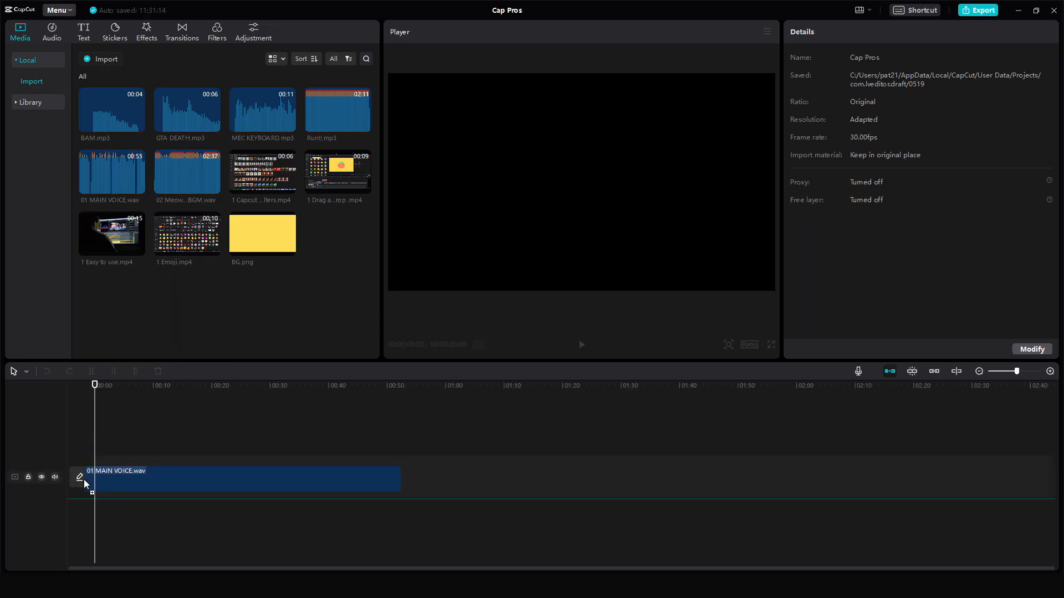
{"action": "left_click_drag", "start_coordinate": [84, 480], "coordinate": [84, 481]}
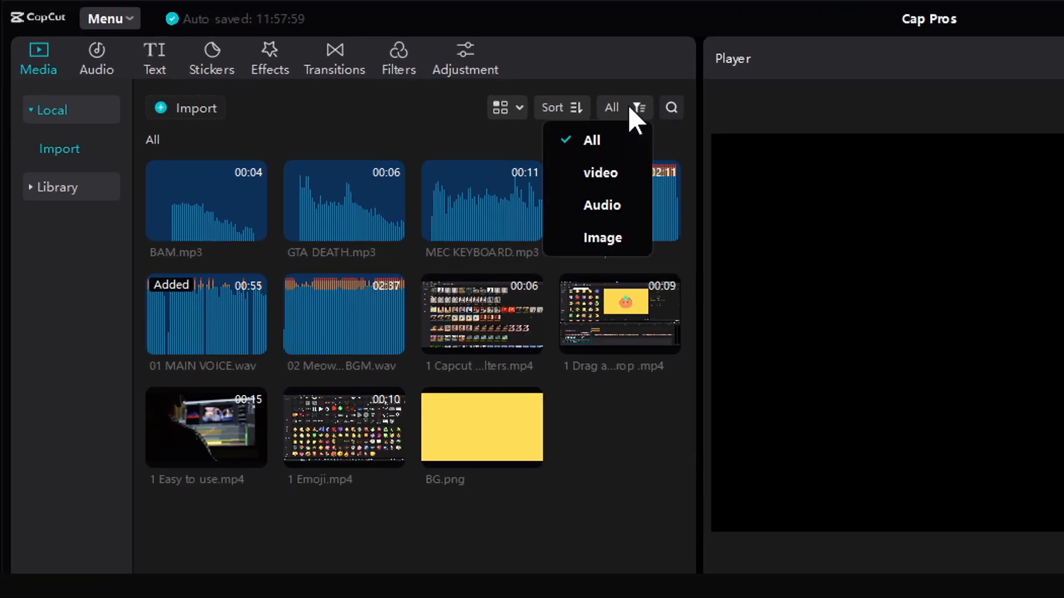
- Filter the media to videos only and add the four video clips to the timeline
{"action": "left_click", "coordinate": [619, 176]}
{"action": "left_click_drag", "start_coordinate": [191, 285], "coordinate": [654, 200]}
{"action": "left_click_drag", "start_coordinate": [266, 222], "coordinate": [284, 420]}
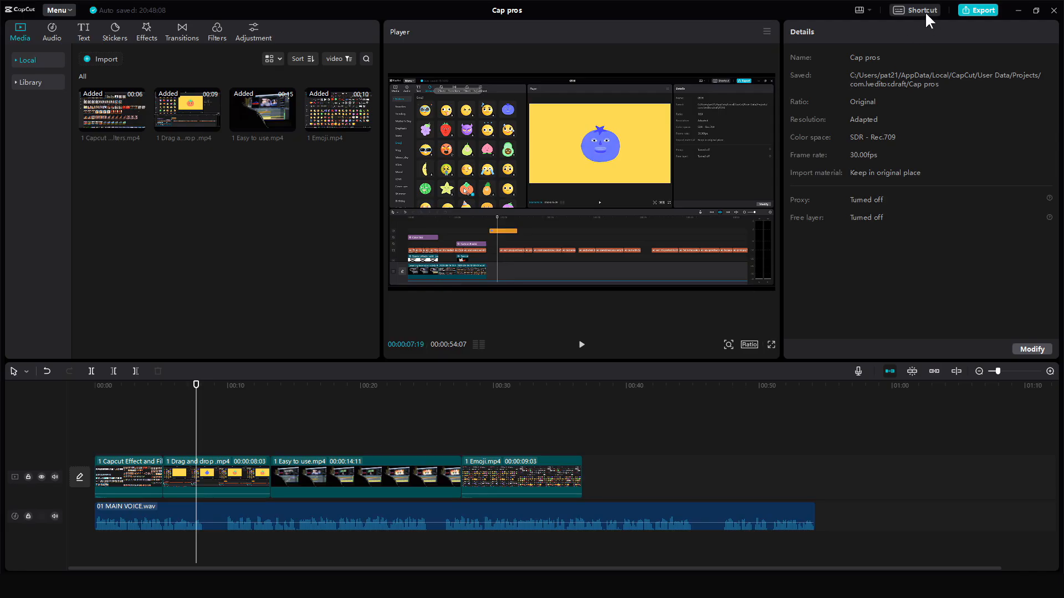
- Open the Shortcut dialog and review the Timeline, Player and Basic shortcut lists before closing it
{"action": "left_click", "coordinate": [923, 10]}
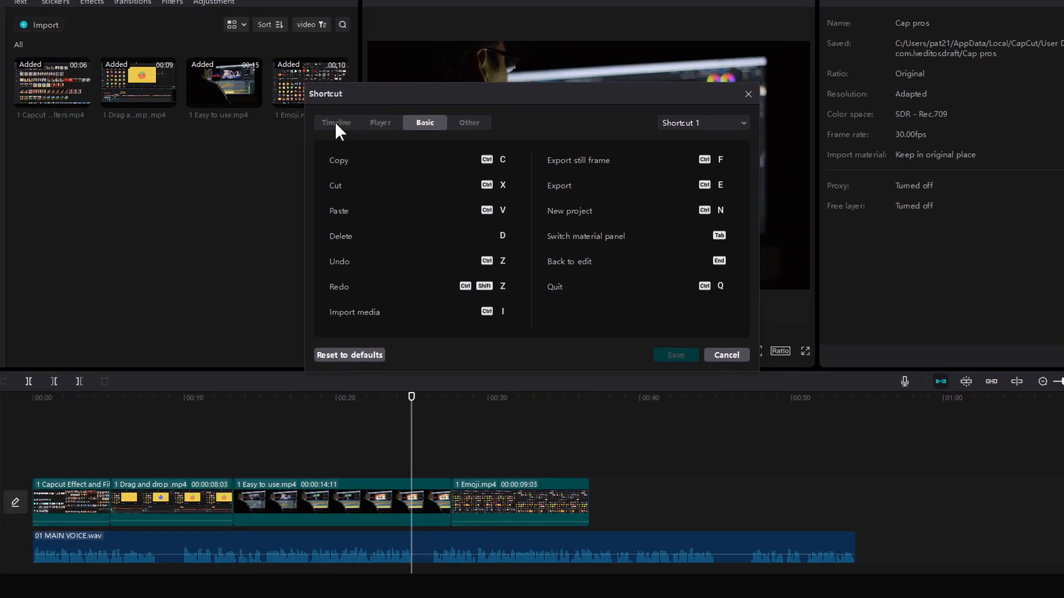
{"action": "left_click", "coordinate": [360, 145]}
{"action": "left_click", "coordinate": [339, 78]}
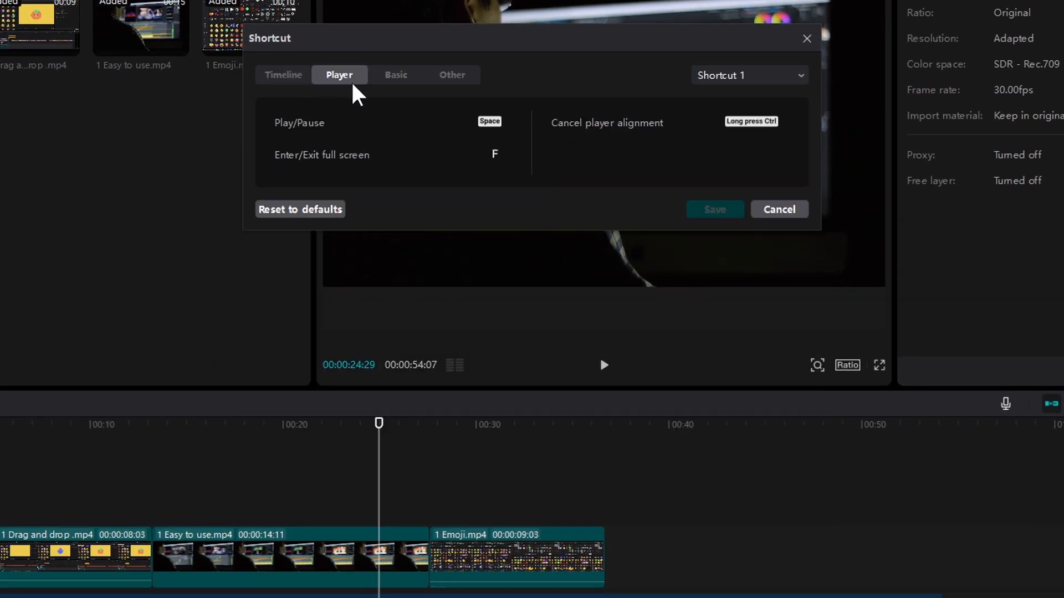
{"action": "left_click", "coordinate": [399, 80]}
{"action": "left_click", "coordinate": [715, 370]}
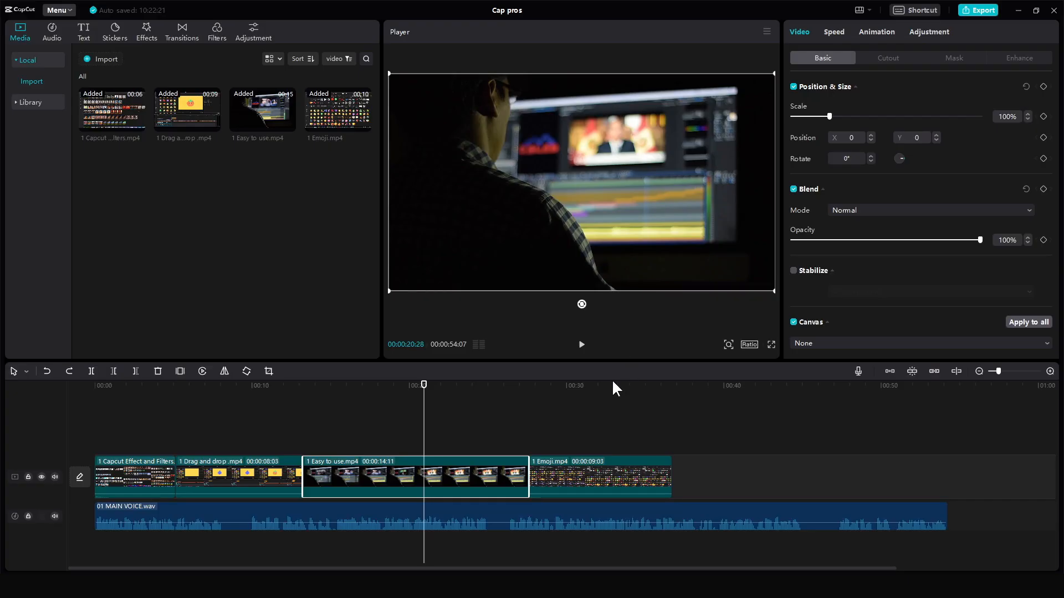
- Turn on the main track magnet and rearrange the video clips, placing 1 Easy to use.mp4 at the start
{"action": "left_click", "coordinate": [890, 371]}
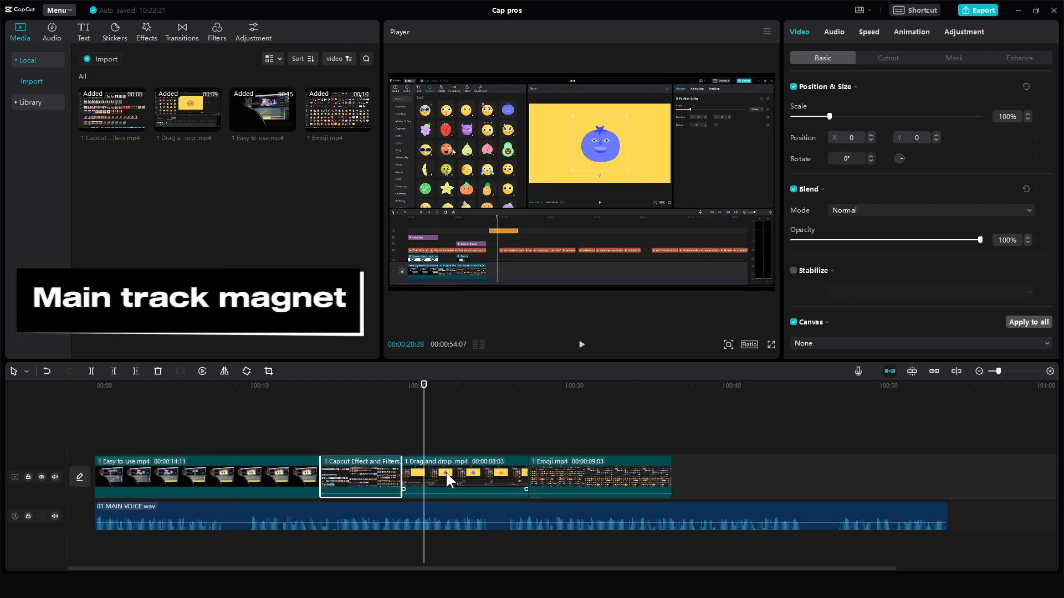
{"action": "left_click_drag", "start_coordinate": [259, 113], "coordinate": [259, 428]}
{"action": "left_click_drag", "start_coordinate": [328, 117], "coordinate": [585, 428]}
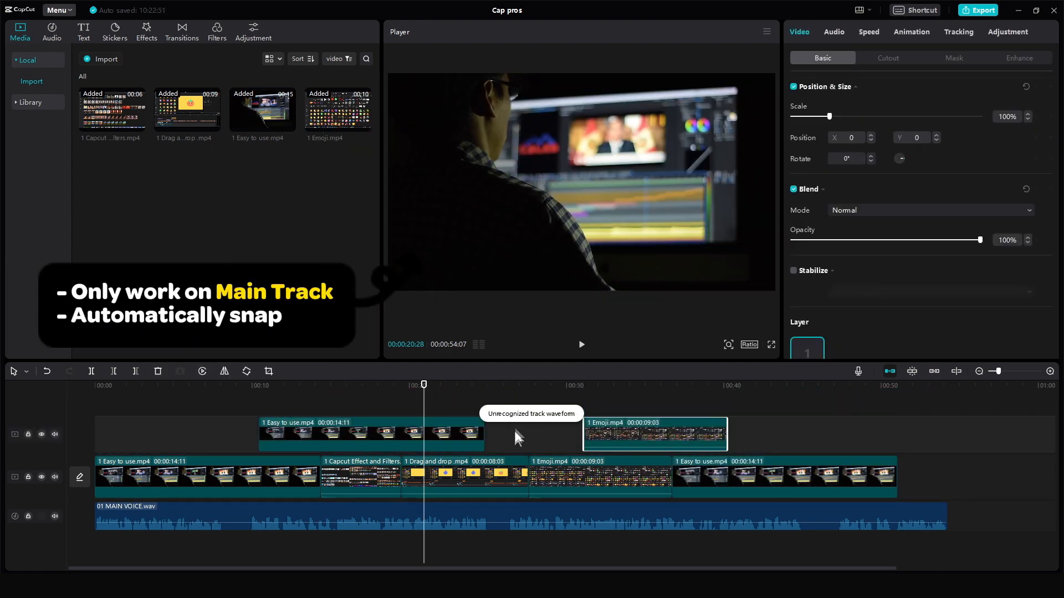
{"action": "left_click", "coordinate": [511, 438]}
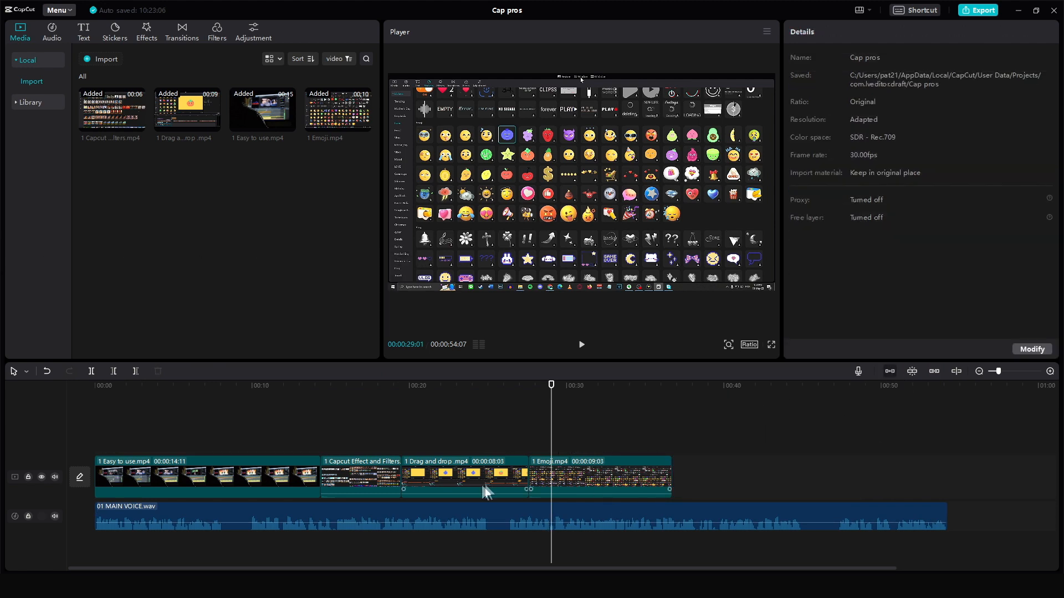
{"action": "left_click_drag", "start_coordinate": [630, 477], "coordinate": [712, 478]}
{"action": "left_click_drag", "start_coordinate": [491, 480], "coordinate": [546, 480]}
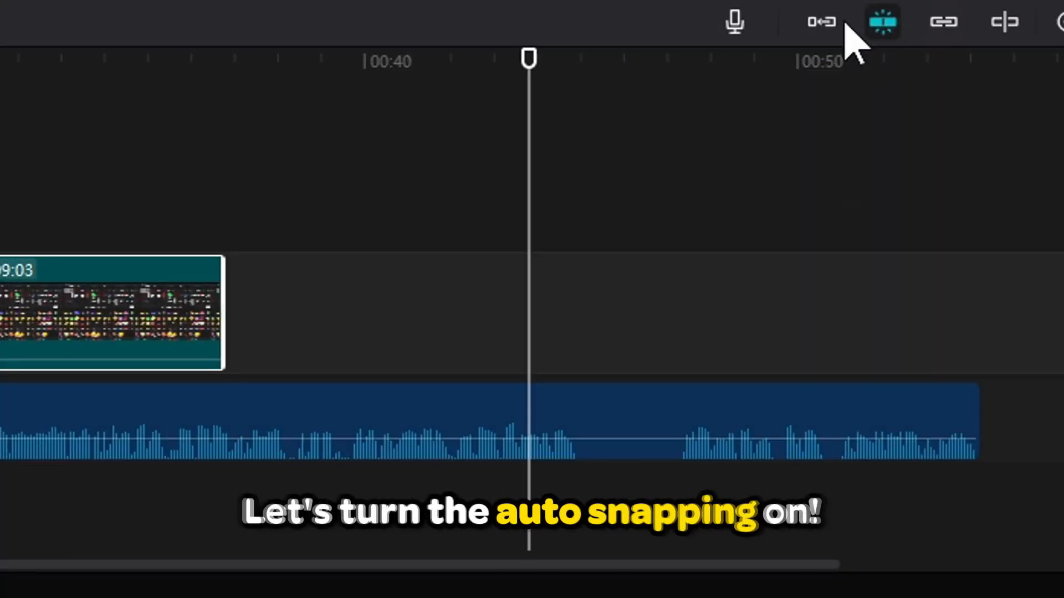
- Turn on auto snapping and drag the 1 Easy to use.mp4 clip until it snaps into place
{"action": "left_click_drag", "start_coordinate": [164, 319], "coordinate": [360, 332]}
{"action": "left_click_drag", "start_coordinate": [111, 333], "coordinate": [917, 356]}
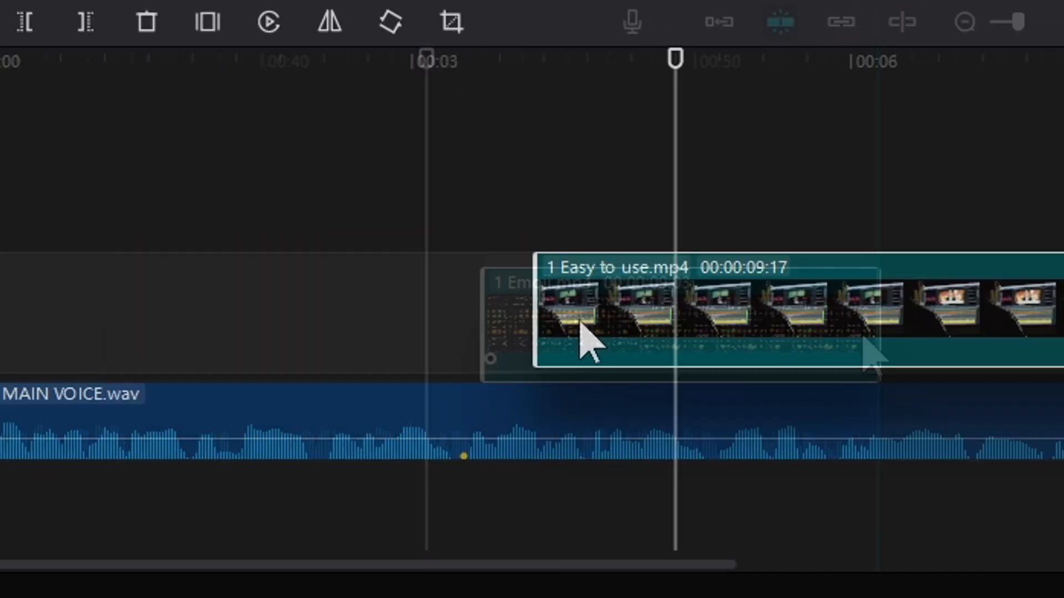
{"action": "left_click_drag", "start_coordinate": [582, 337], "coordinate": [513, 323]}
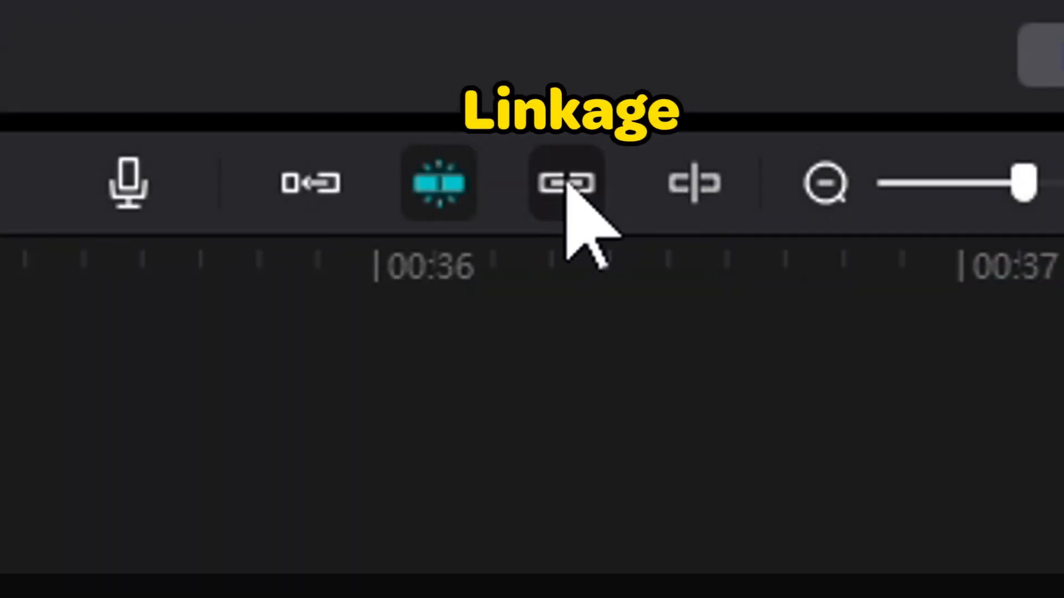
- Add a heart sticker above the 1 Easy to use.mp4 clip on the timeline
{"action": "left_click", "coordinate": [565, 183]}
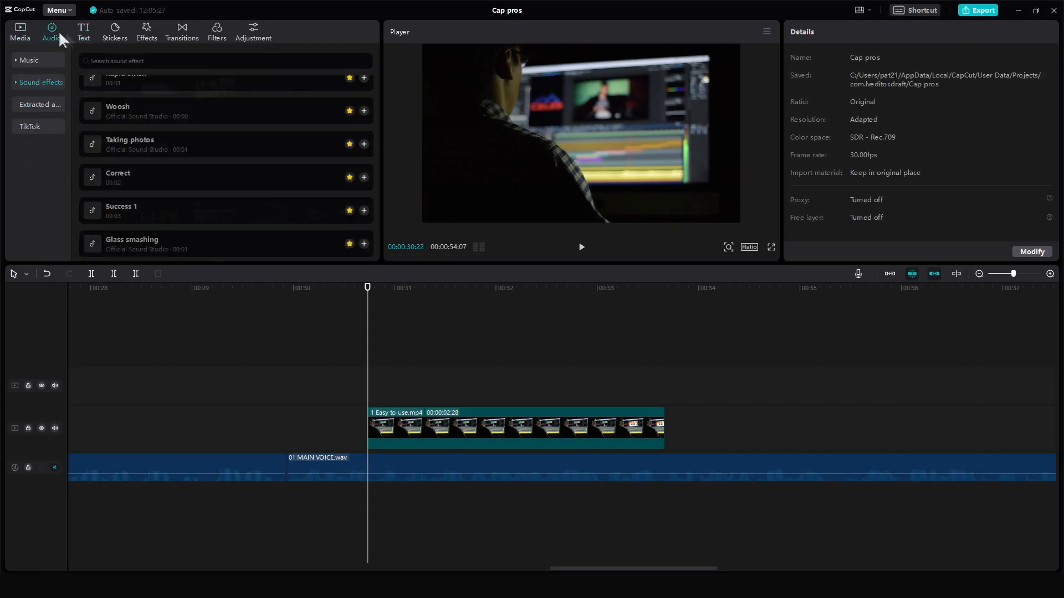
{"action": "left_click_drag", "start_coordinate": [118, 178], "coordinate": [371, 451]}
{"action": "left_click_drag", "start_coordinate": [371, 451], "coordinate": [370, 459]}
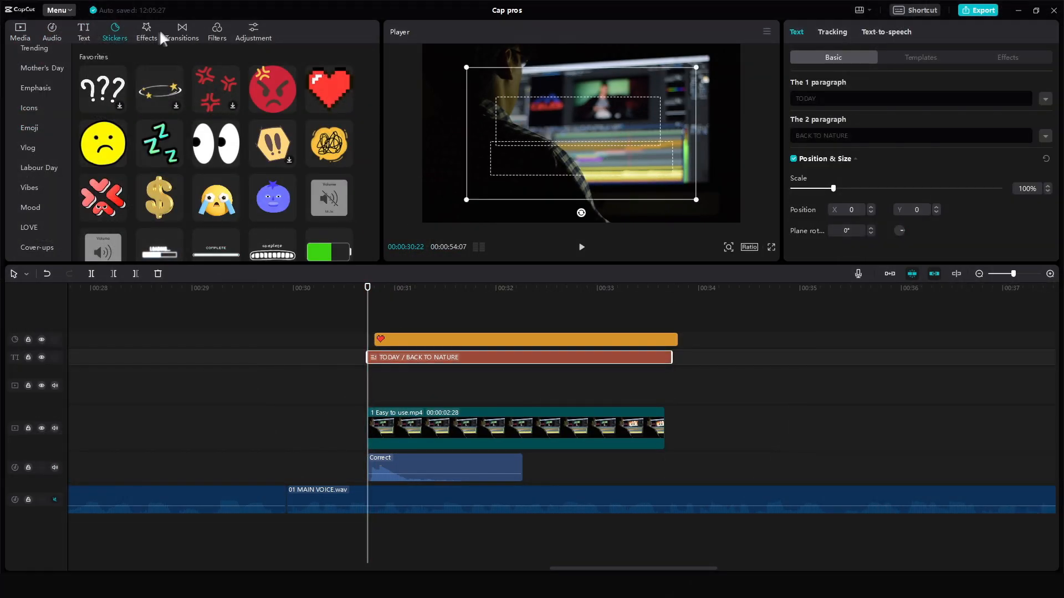
- Add the Fire Edge effect and the Humble filter over the 1 Easy to use.mp4 clip
{"action": "left_click", "coordinate": [147, 31]}
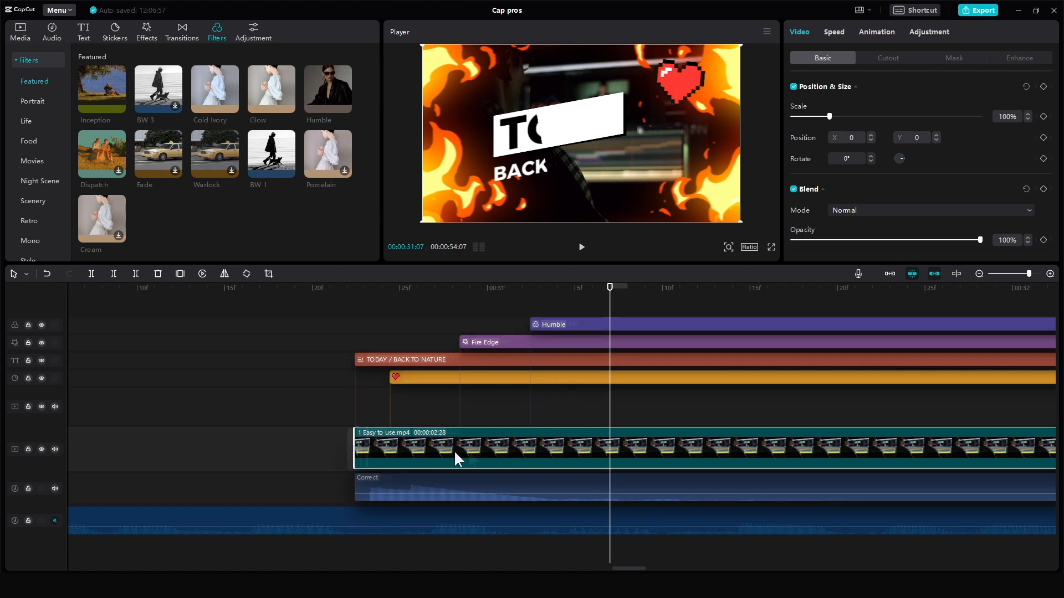
{"action": "left_click_drag", "start_coordinate": [455, 452], "coordinate": [696, 444]}
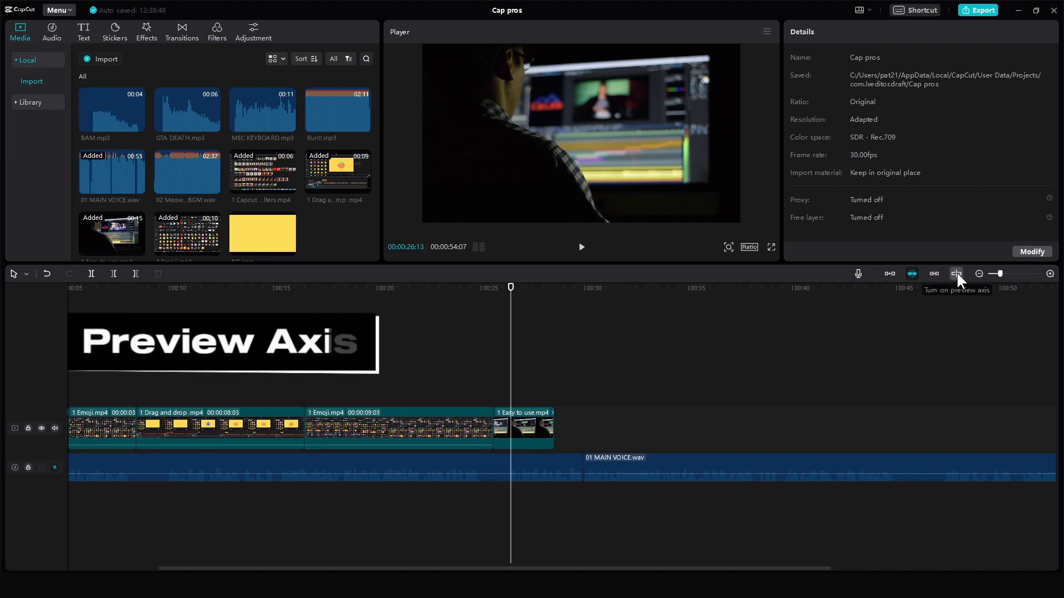
{"action": "left_click", "coordinate": [956, 273]}
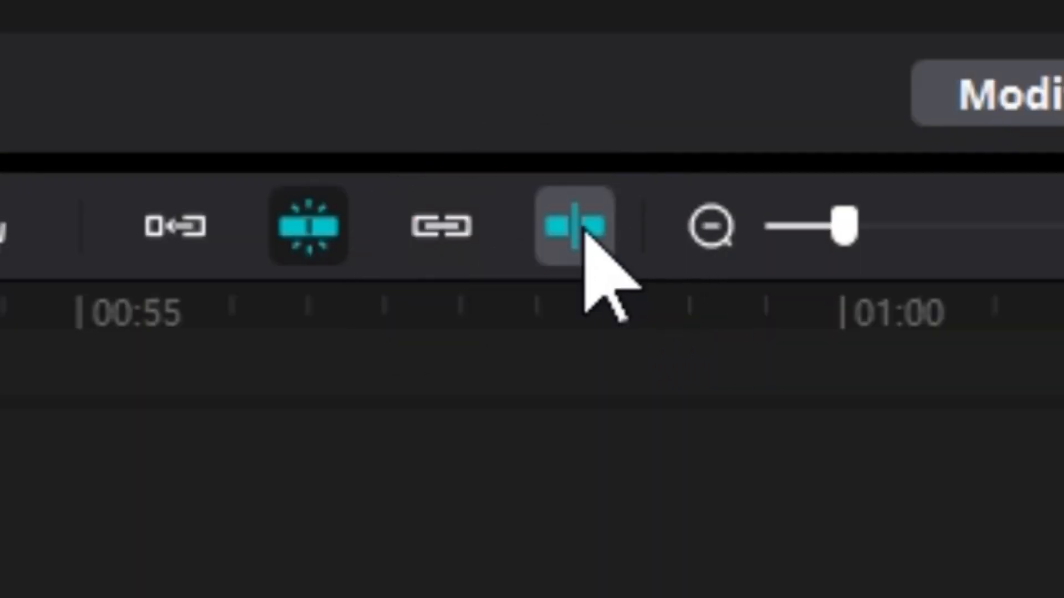
- Add emoji stickers from the sticker library onto the timeline
{"action": "left_click", "coordinate": [582, 230]}
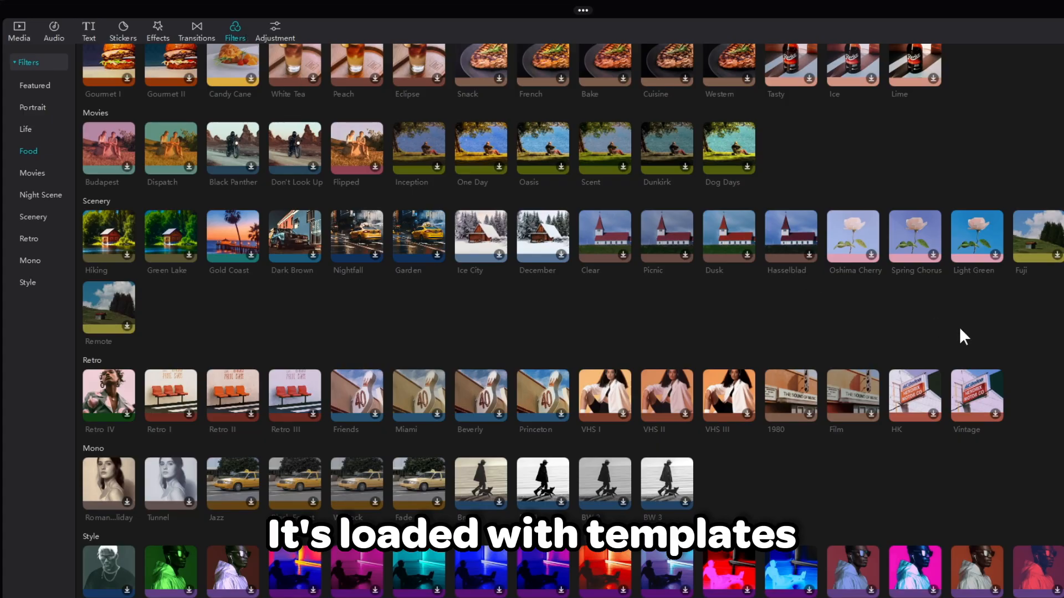
{"action": "scroll", "coordinate": [959, 327], "scroll_direction": "up", "scroll_amount": 10}
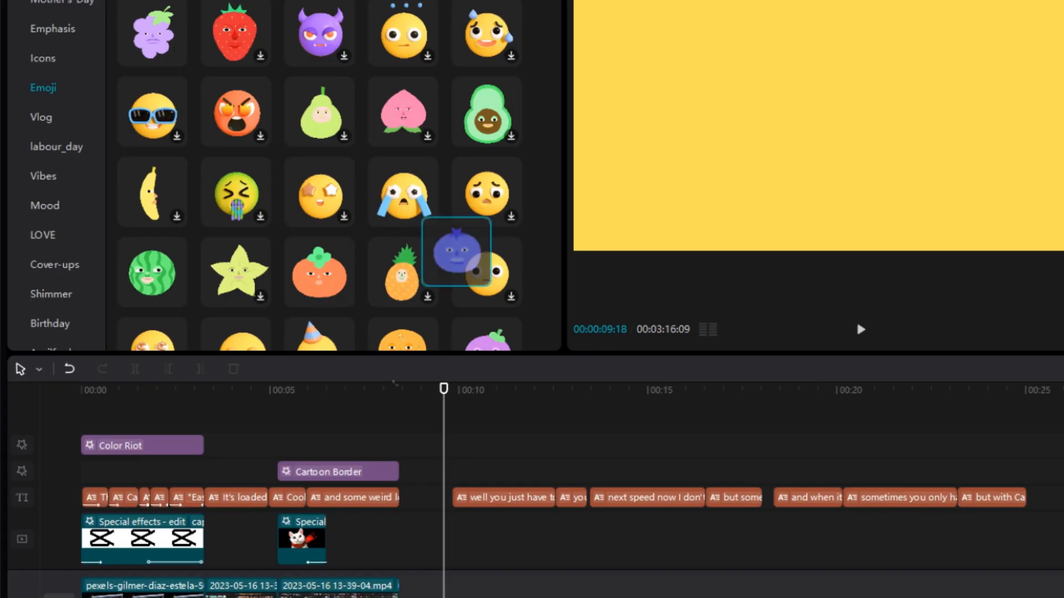
{"action": "left_click_drag", "start_coordinate": [451, 249], "coordinate": [469, 445]}
{"action": "left_click_drag", "start_coordinate": [336, 302], "coordinate": [388, 424]}
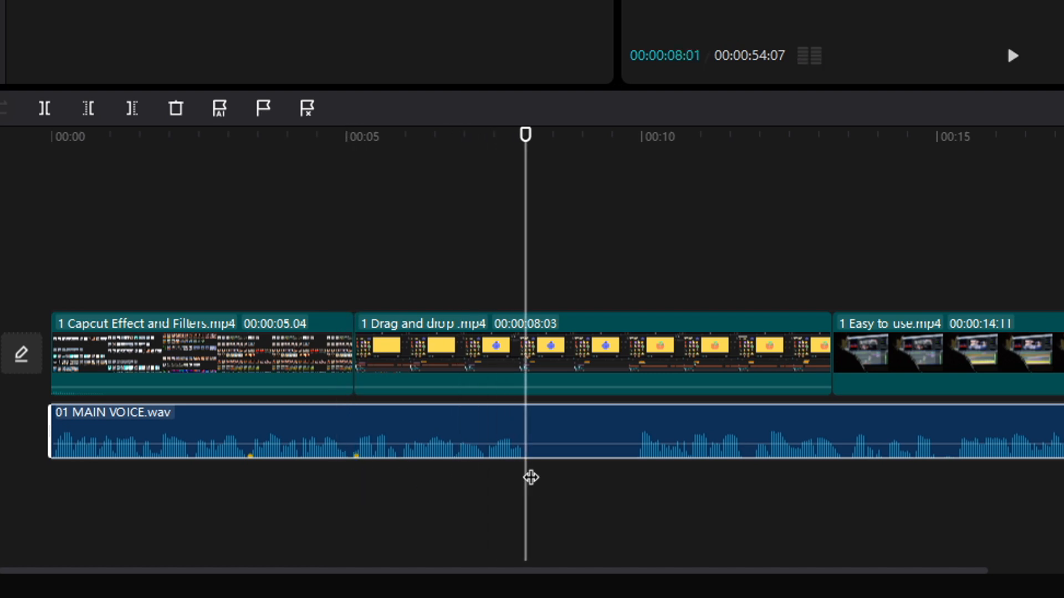
- Play the timeline from the playhead and pause it
{"action": "left_click_drag", "start_coordinate": [534, 481], "coordinate": [538, 480]}
{"action": "key", "text": "r"}
{"action": "key", "text": "space"}
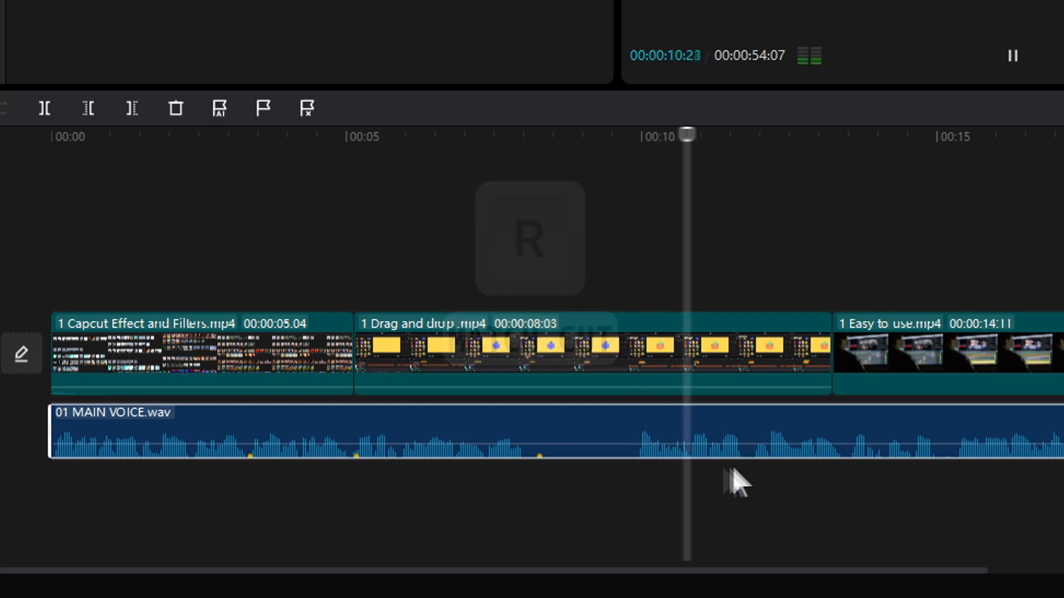
{"action": "key", "text": "space"}
- Trim 1 Easy to use.mp4 at the playhead using the quick delete shortcut
{"action": "mouse_move", "coordinate": [805, 485]}
{"action": "left_mouse_down"}
{"action": "mouse_move", "coordinate": [619, 471]}
{"action": "mouse_move", "coordinate": [969, 308]}
{"action": "mouse_move", "coordinate": [996, 310]}
{"action": "left_mouse_up"}
{"action": "left_click_drag", "start_coordinate": [591, 431], "coordinate": [671, 435]}
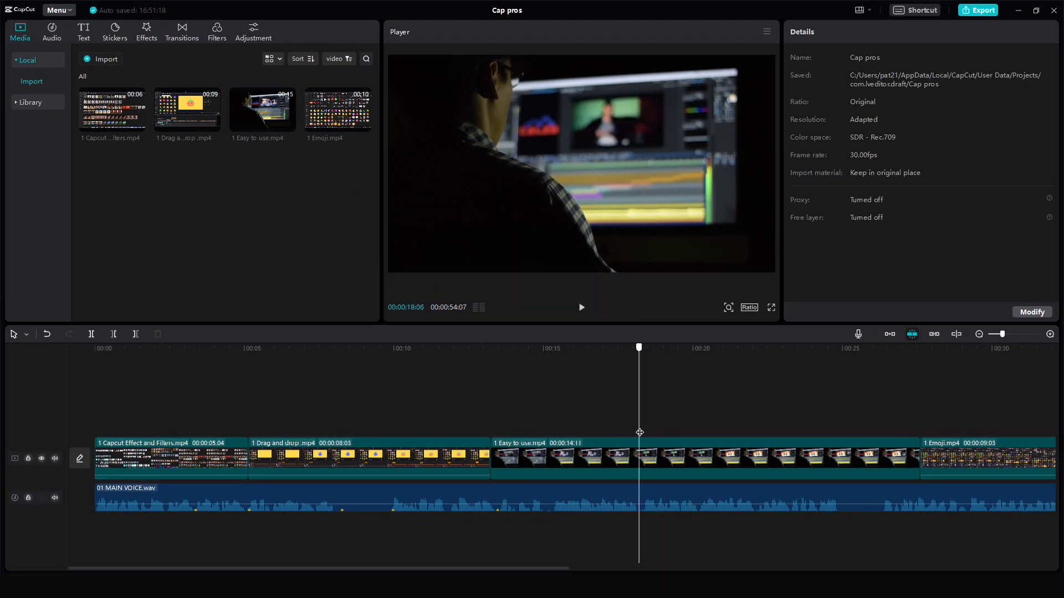
{"action": "left_click", "coordinate": [643, 457]}
{"action": "key", "text": "q"}
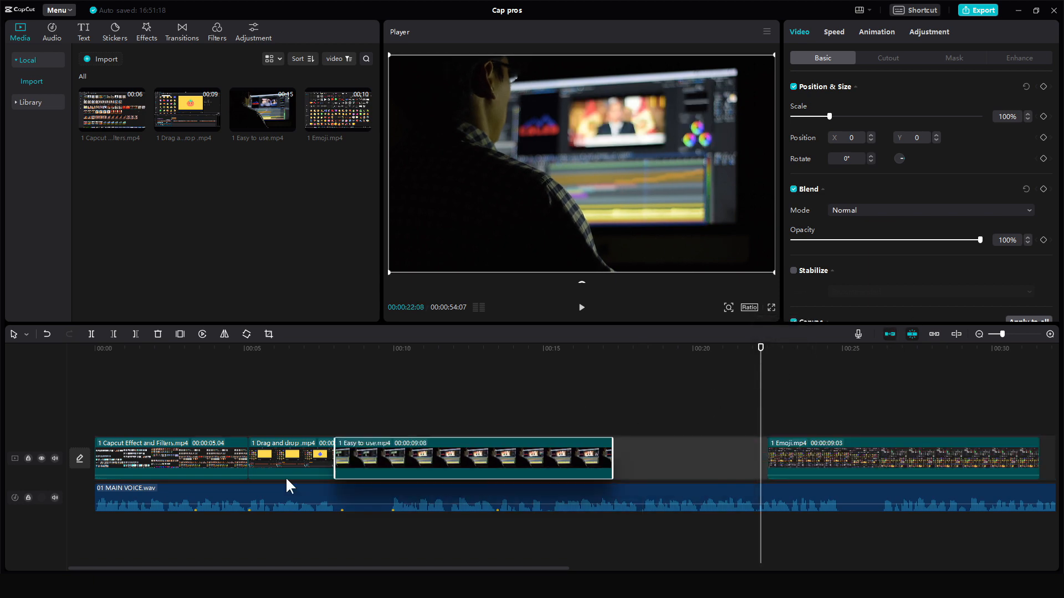
- Move 1 Easy to use.mp4 to the start of the main track and delete the part right of the playhead
{"action": "left_click_drag", "start_coordinate": [375, 458], "coordinate": [135, 472]}
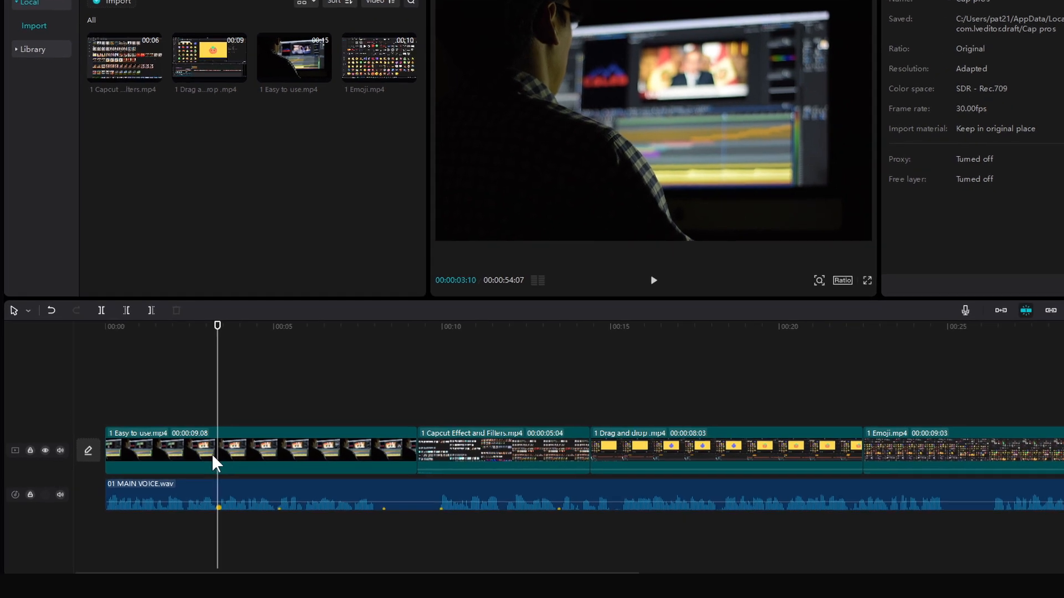
{"action": "key", "text": "e"}
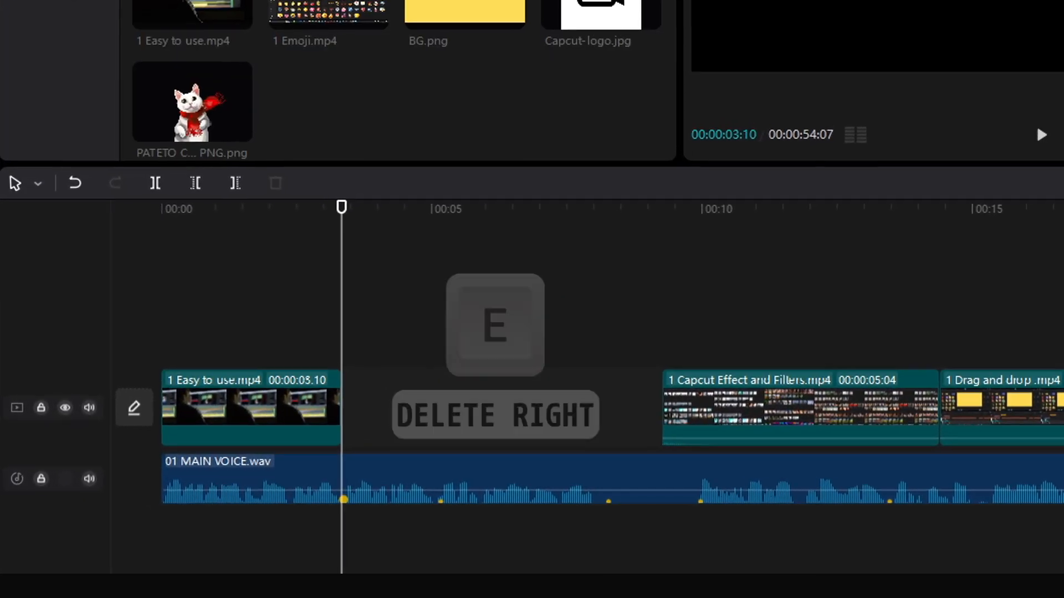
- Add BG.png at the playhead and trim 1 Capcut Effect and Filters.mp4 so it ends at the playhead
{"action": "left_click_drag", "start_coordinate": [471, 4], "coordinate": [397, 420]}
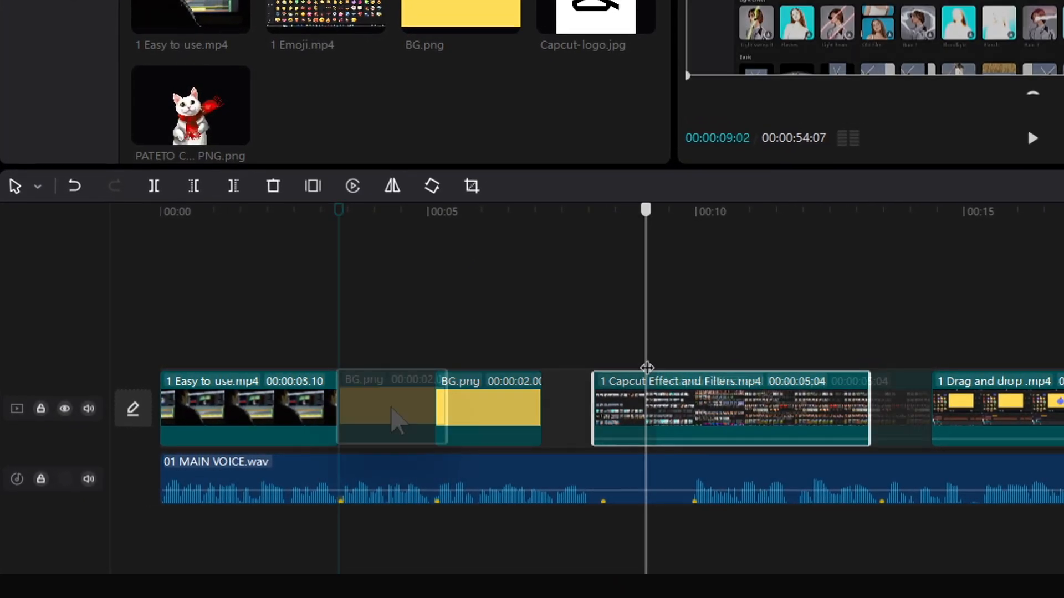
{"action": "left_click_drag", "start_coordinate": [647, 367], "coordinate": [393, 371]}
{"action": "left_click", "coordinate": [422, 304]}
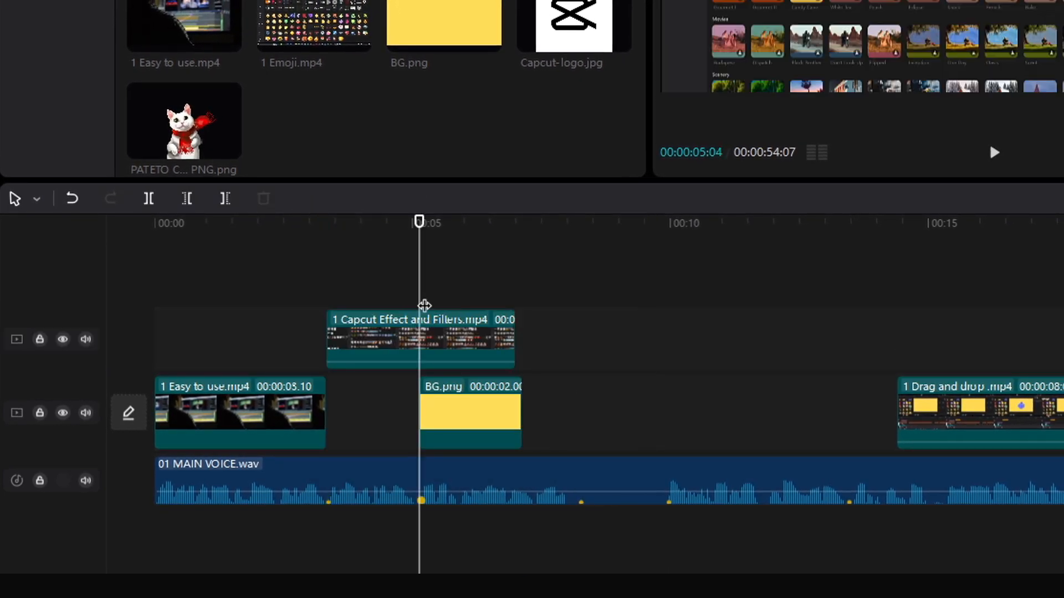
{"action": "left_click", "coordinate": [389, 346]}
{"action": "key", "text": "w"}
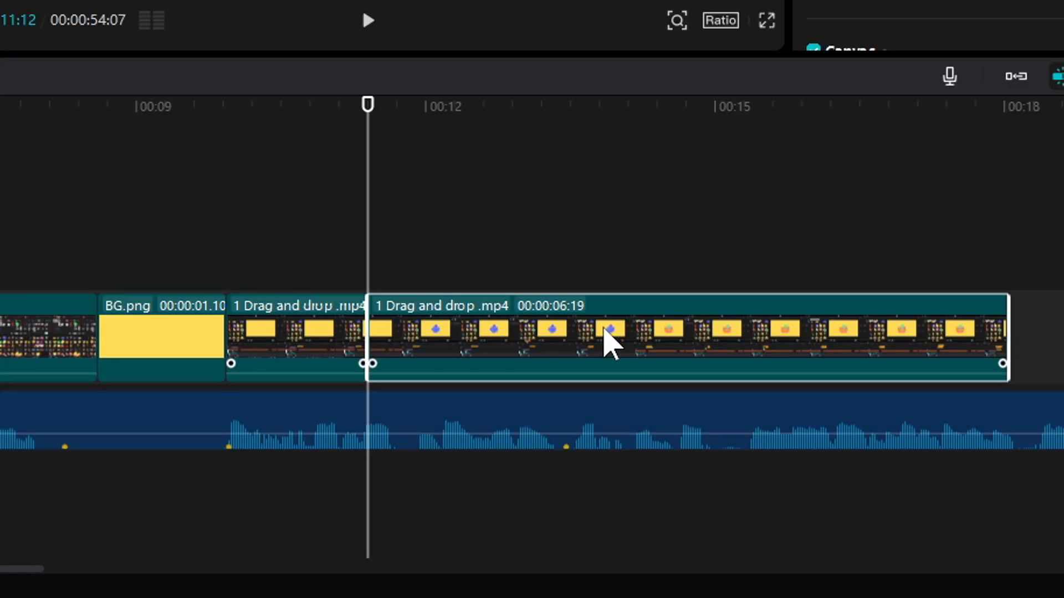
- Select a split section of 1 Drag and drop .mp4 and delete it
{"action": "left_click", "coordinate": [458, 328]}
{"action": "left_click", "coordinate": [432, 341]}
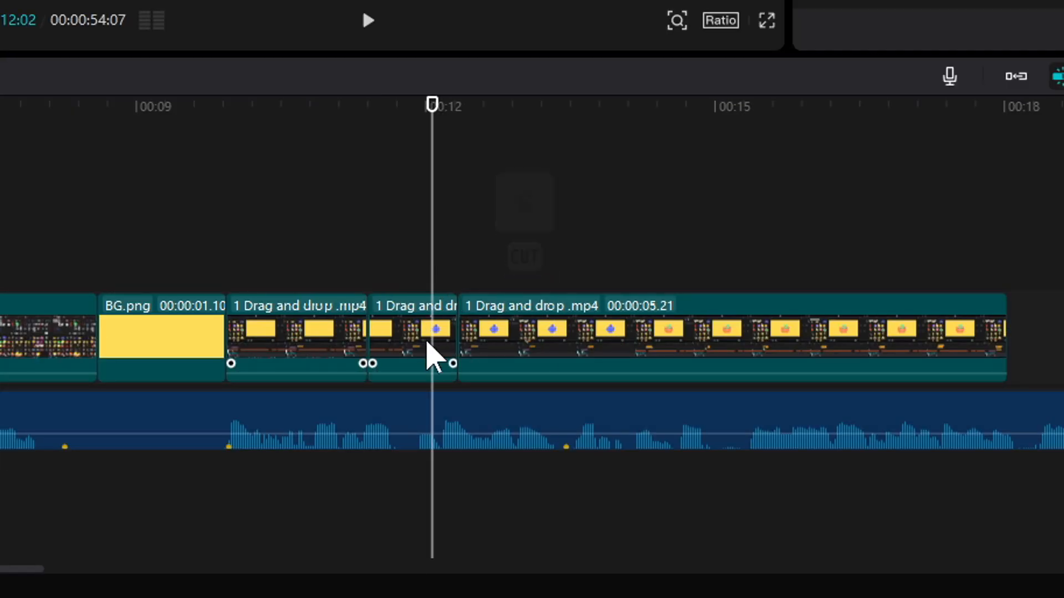
{"action": "key", "text": "d"}
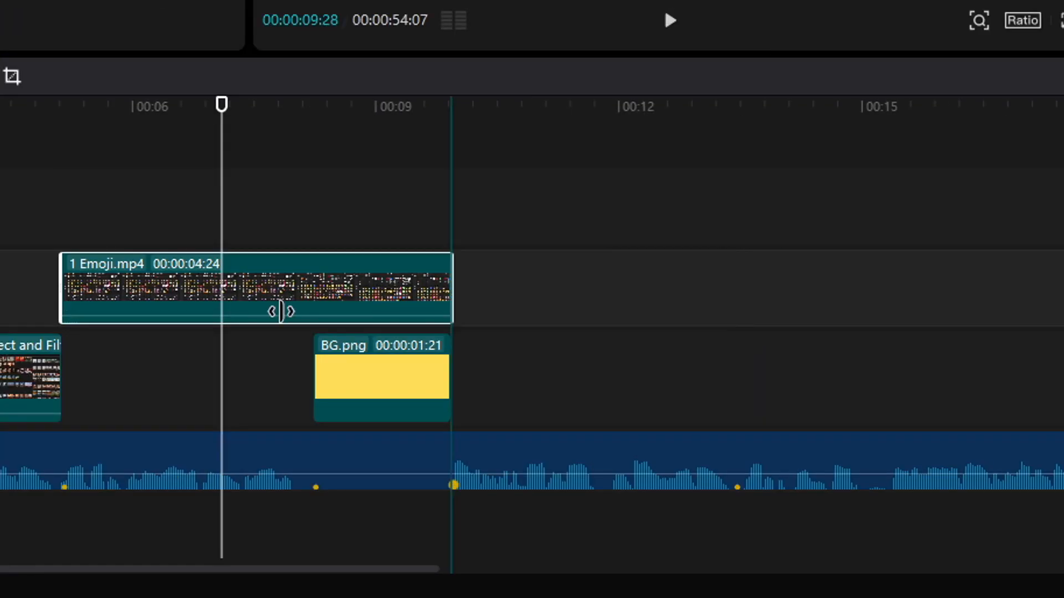
- Adjust the 1 Emoji.mp4 clip on the upper track and move it down onto the main track
{"action": "left_click", "coordinate": [231, 236]}
{"action": "left_click_drag", "start_coordinate": [231, 241], "coordinate": [396, 241]}
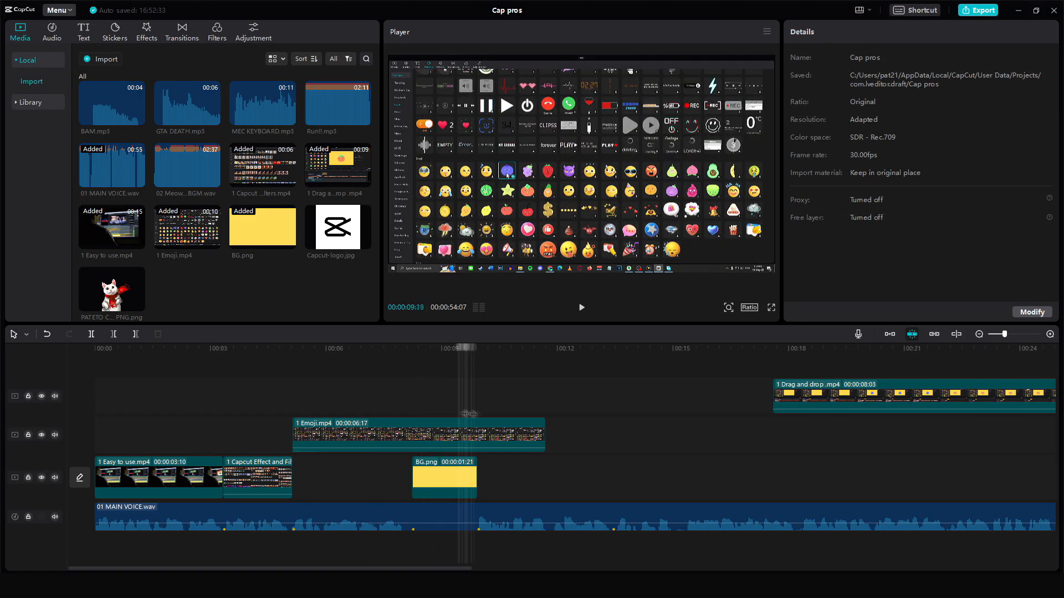
{"action": "left_click", "coordinate": [419, 435]}
{"action": "left_click_drag", "start_coordinate": [360, 434], "coordinate": [360, 478]}
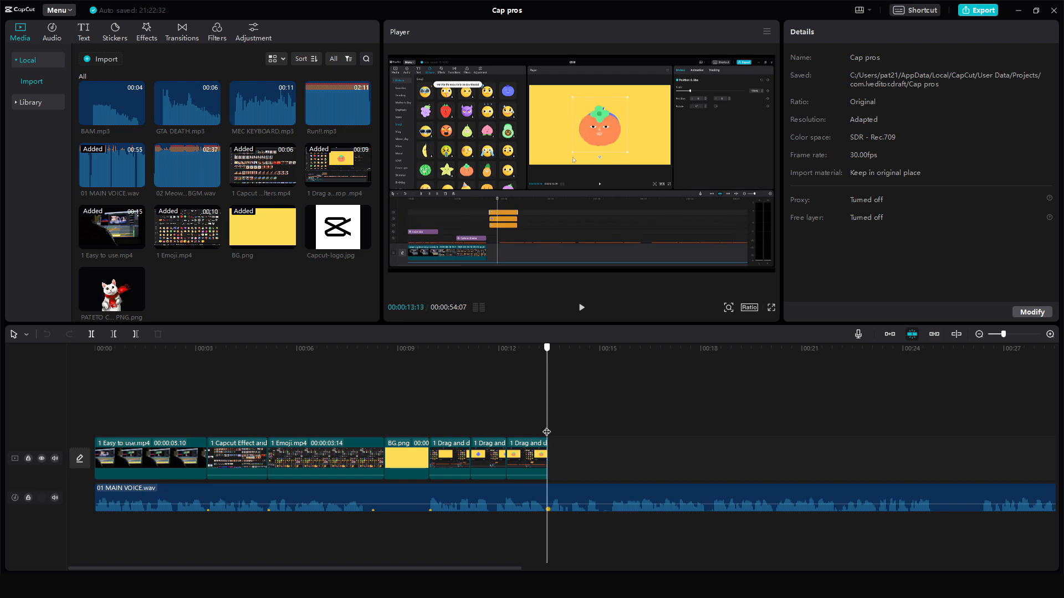
- Trim 01 MAIN VOICE.wav to end at the playhead and box-select all clips on the timeline
{"action": "left_click", "coordinate": [546, 500]}
{"action": "key", "text": "w"}
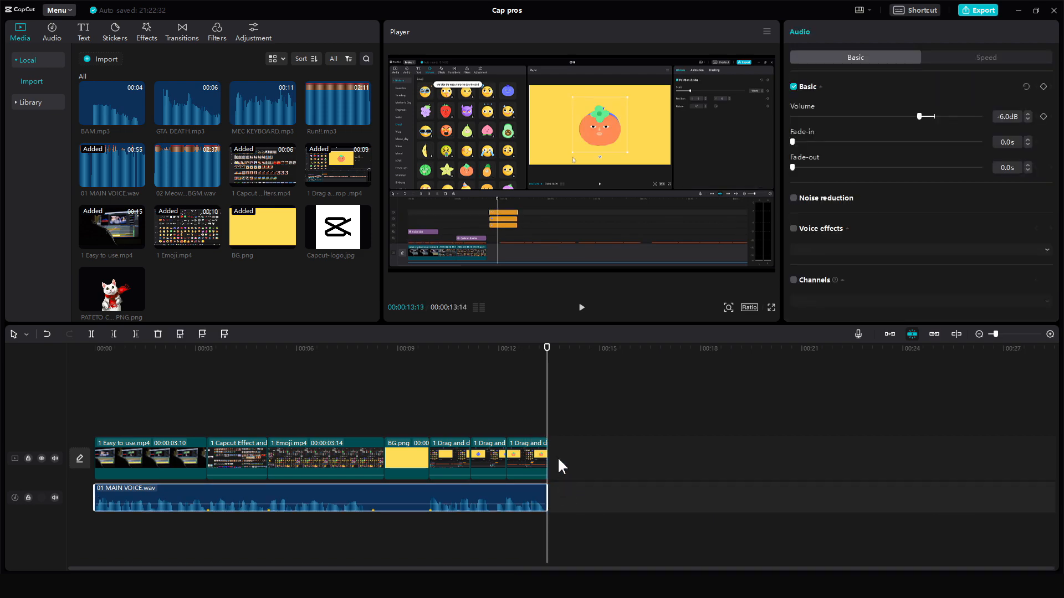
{"action": "left_click_drag", "start_coordinate": [553, 404], "coordinate": [111, 563]}
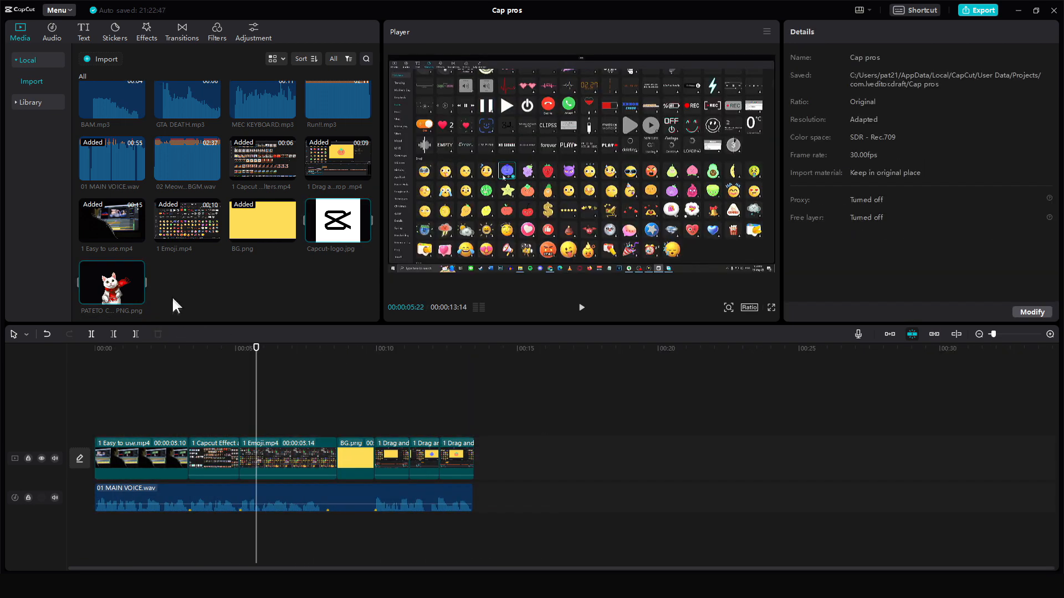
- Place Capcut-logo.jpg and PATETO CAT PNG on an upper track and enlarge the logo to about 78% in the player
{"action": "left_click_drag", "start_coordinate": [338, 221], "coordinate": [188, 418]}
{"action": "left_click", "coordinate": [209, 388]}
{"action": "left_click_drag", "start_coordinate": [112, 283], "coordinate": [339, 417]}
{"action": "left_click", "coordinate": [234, 427]}
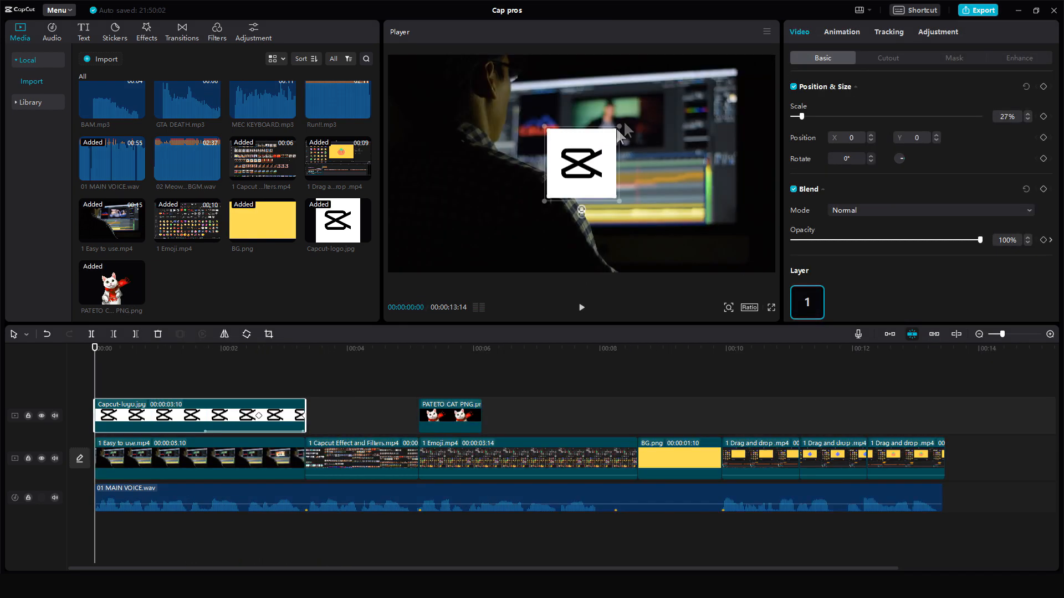
{"action": "left_click_drag", "start_coordinate": [616, 131], "coordinate": [664, 101]}
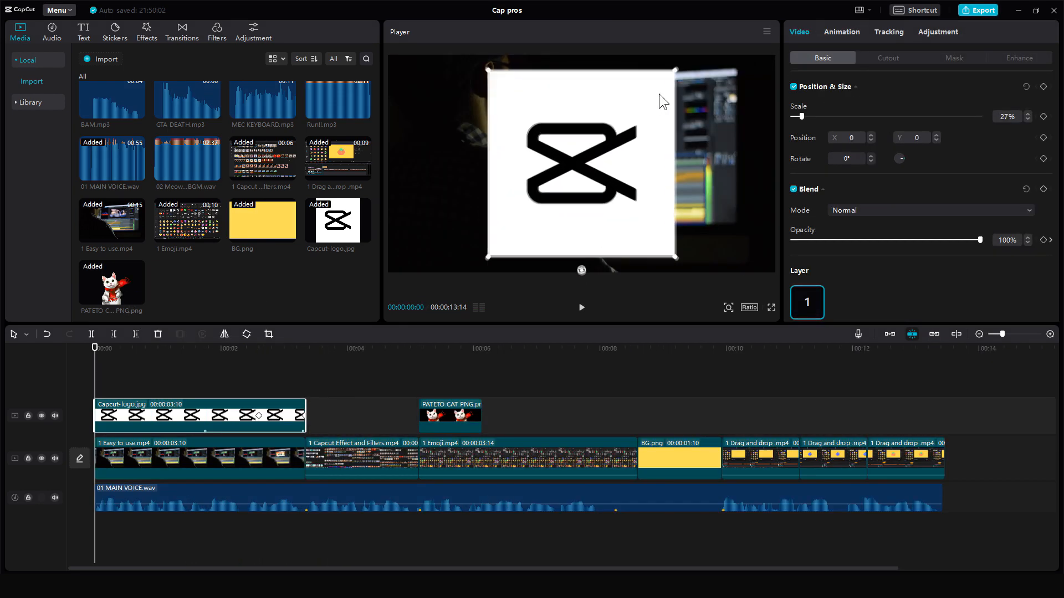
{"action": "left_click_drag", "start_coordinate": [574, 167], "coordinate": [661, 181]}
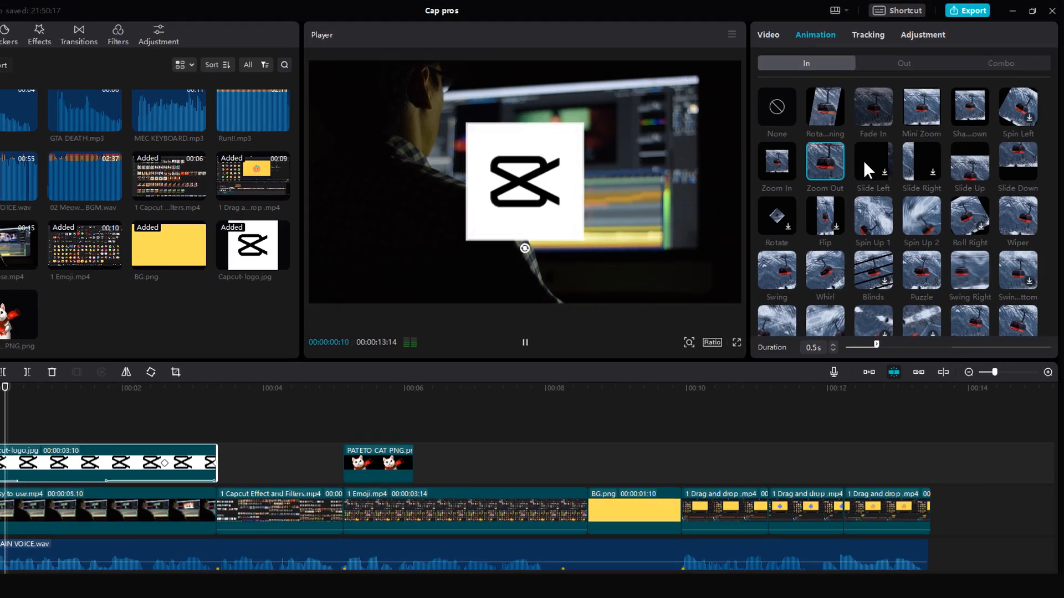
- Apply an animation to the logo clip and shorten the animation's duration
{"action": "left_click", "coordinate": [864, 161]}
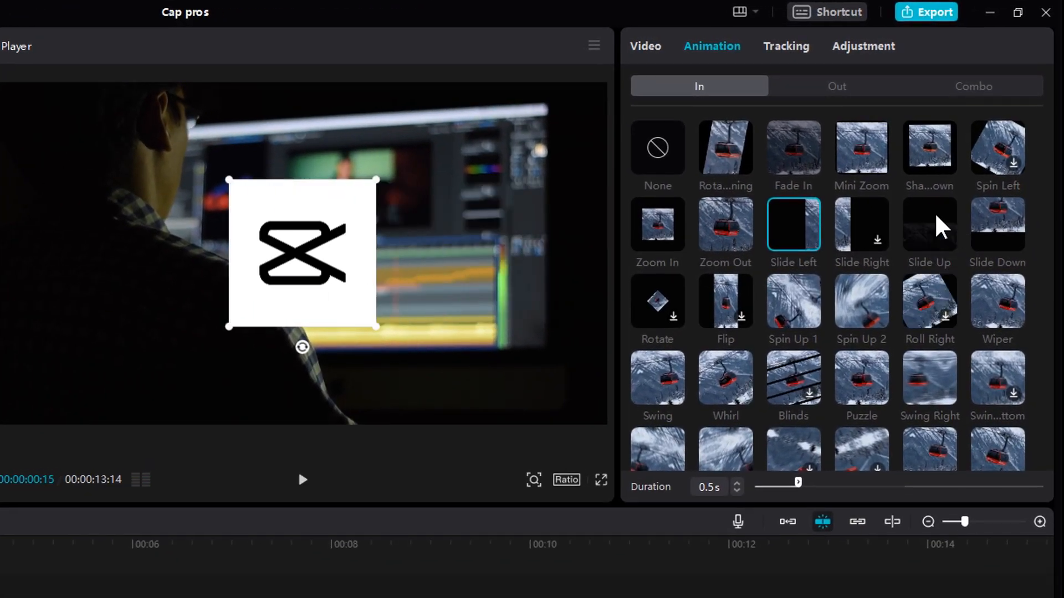
{"action": "left_click", "coordinate": [935, 227]}
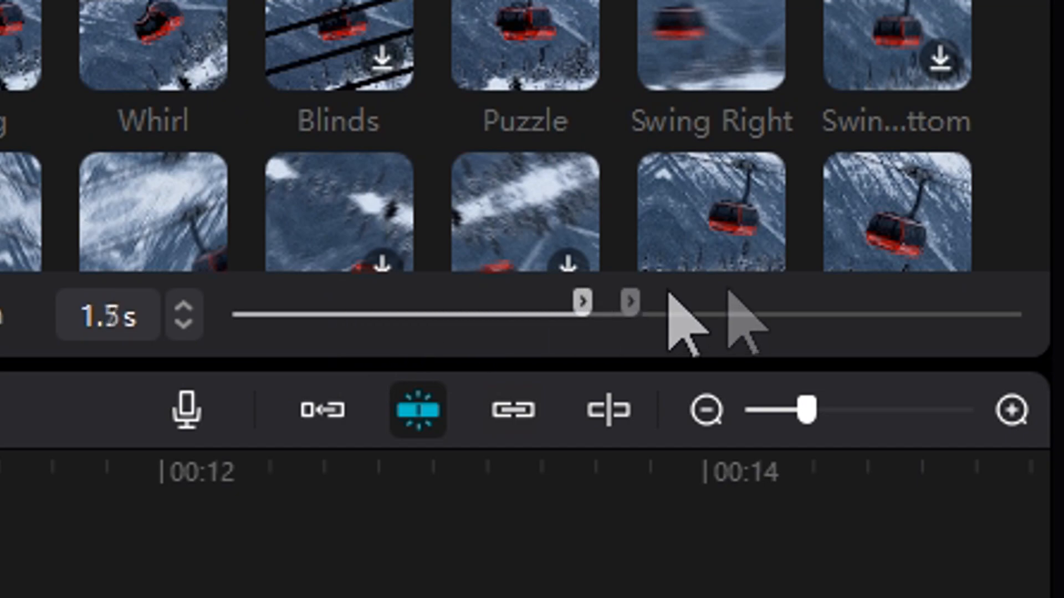
{"action": "left_click_drag", "start_coordinate": [581, 302], "coordinate": [232, 302]}
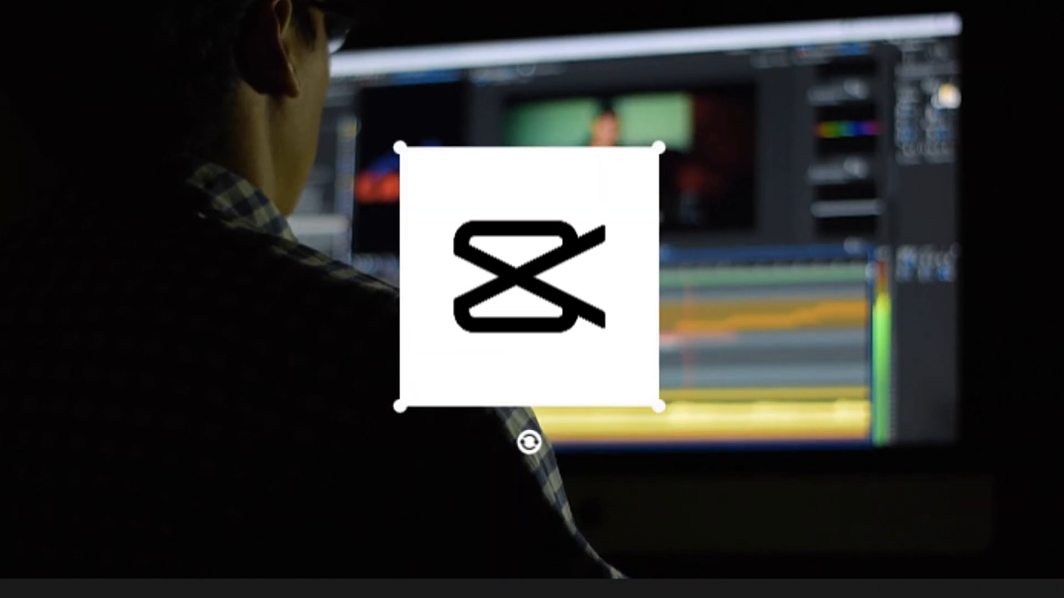
{"action": "left_click", "coordinate": [939, 235]}
{"action": "left_click", "coordinate": [723, 297]}
{"action": "scroll", "coordinate": [821, 362], "scroll_direction": "down", "scroll_amount": 10}
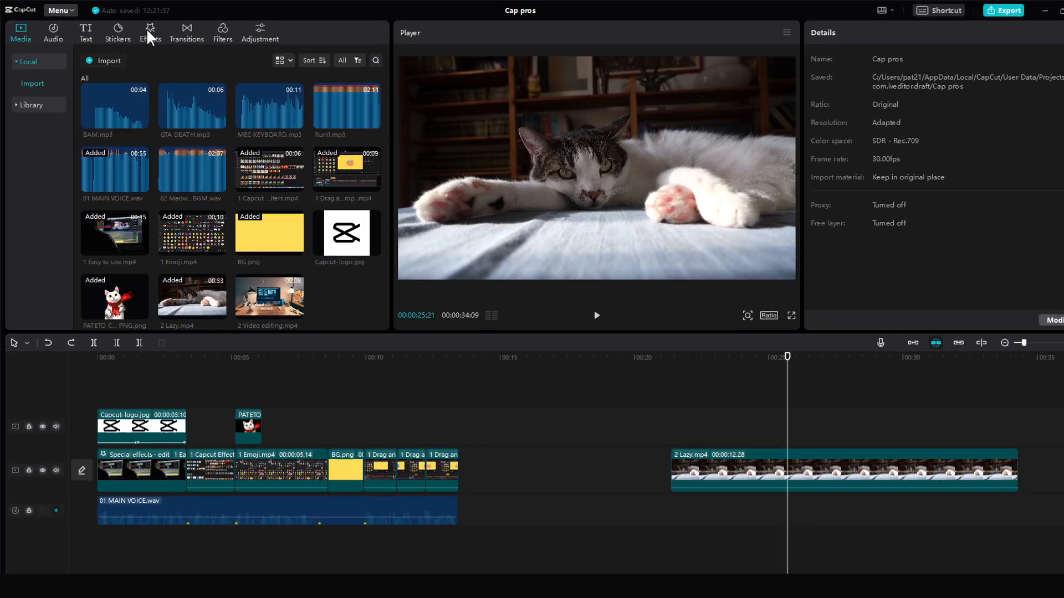
- Browse the video effects and mark the Fisheye effect as a favorite
{"action": "left_click", "coordinate": [146, 28]}
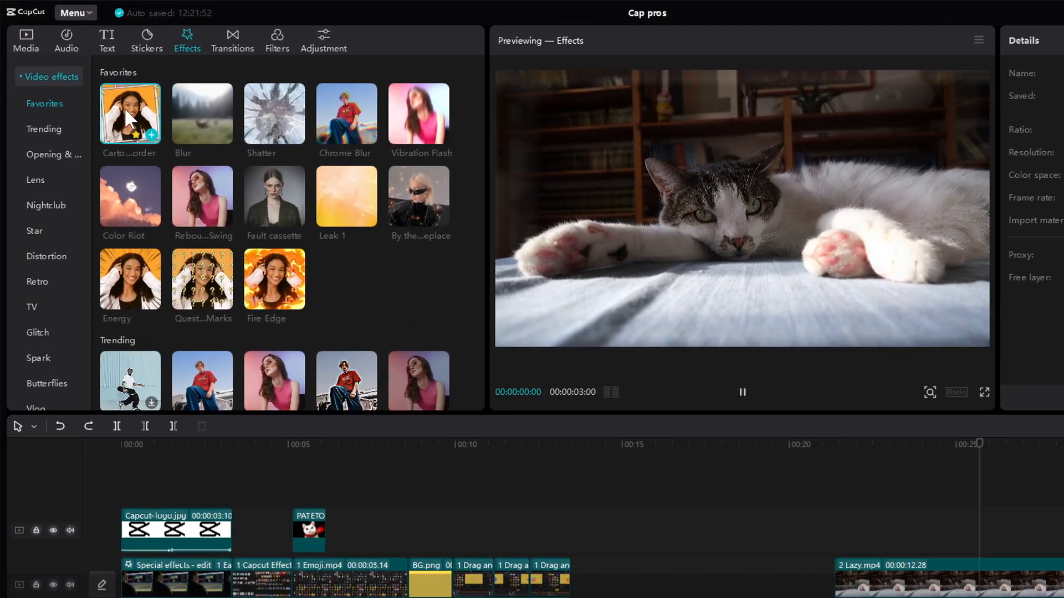
{"action": "left_click", "coordinate": [300, 288]}
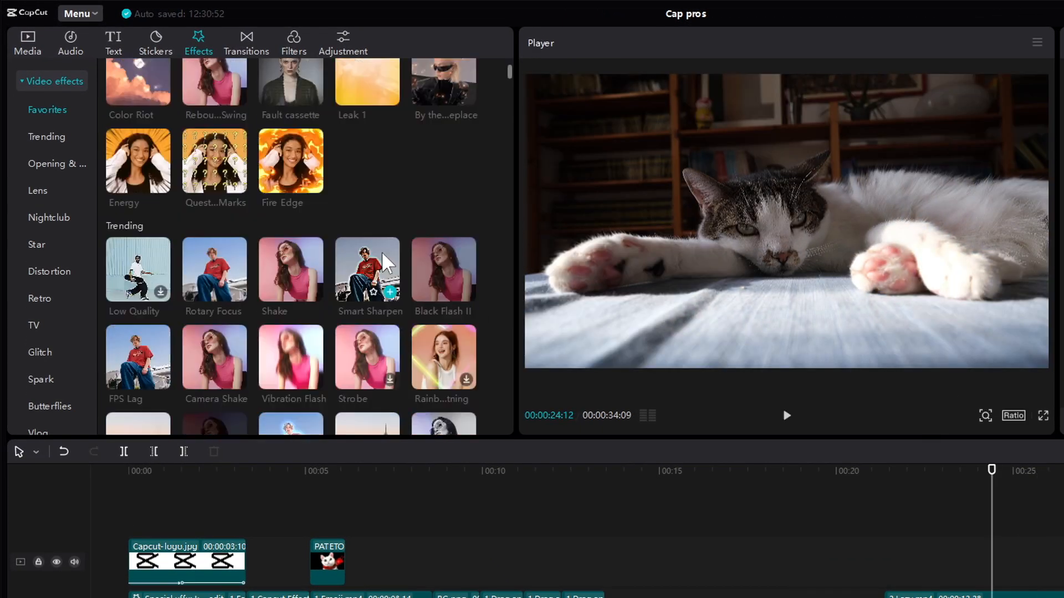
{"action": "scroll", "coordinate": [190, 262], "scroll_direction": "down", "scroll_amount": 10}
{"action": "scroll", "coordinate": [190, 261], "scroll_direction": "down", "scroll_amount": 4}
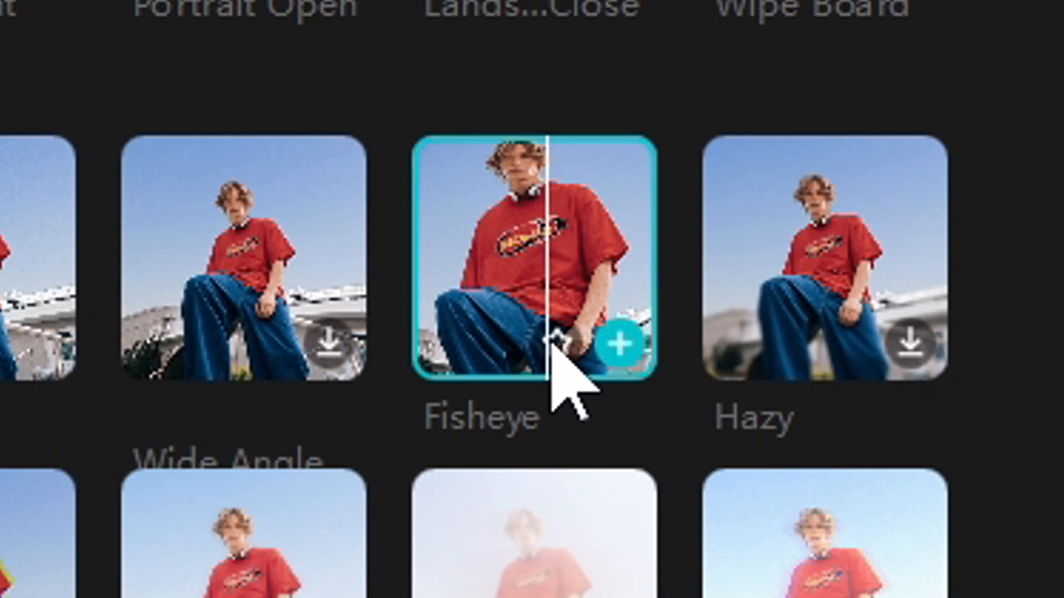
{"action": "left_click", "coordinate": [553, 338]}
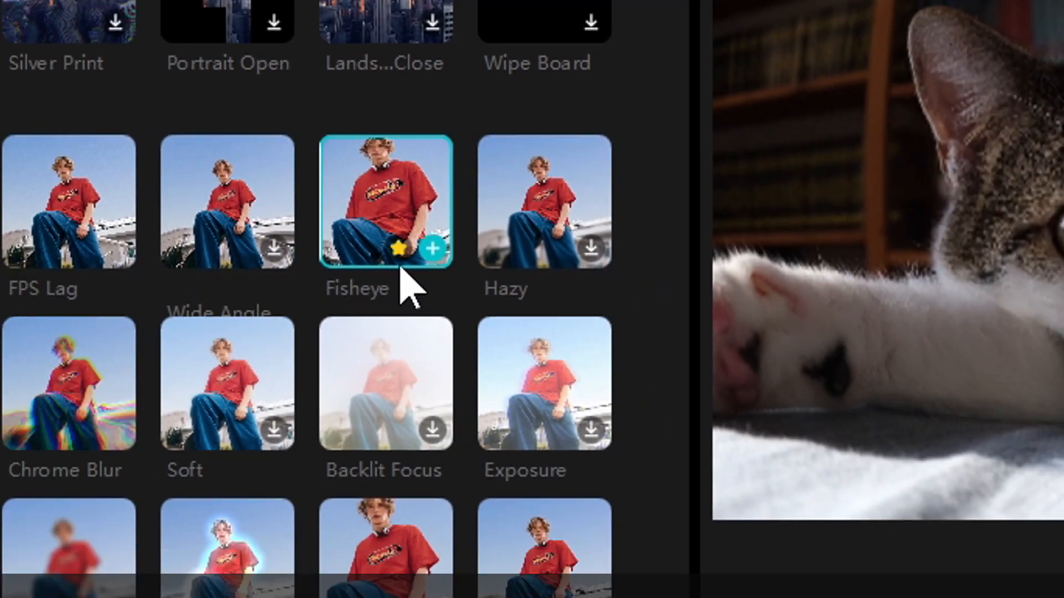
- Add the Blur effect above the logo clip and delete it again
{"action": "scroll", "coordinate": [154, 65], "scroll_direction": "up", "scroll_amount": 14}
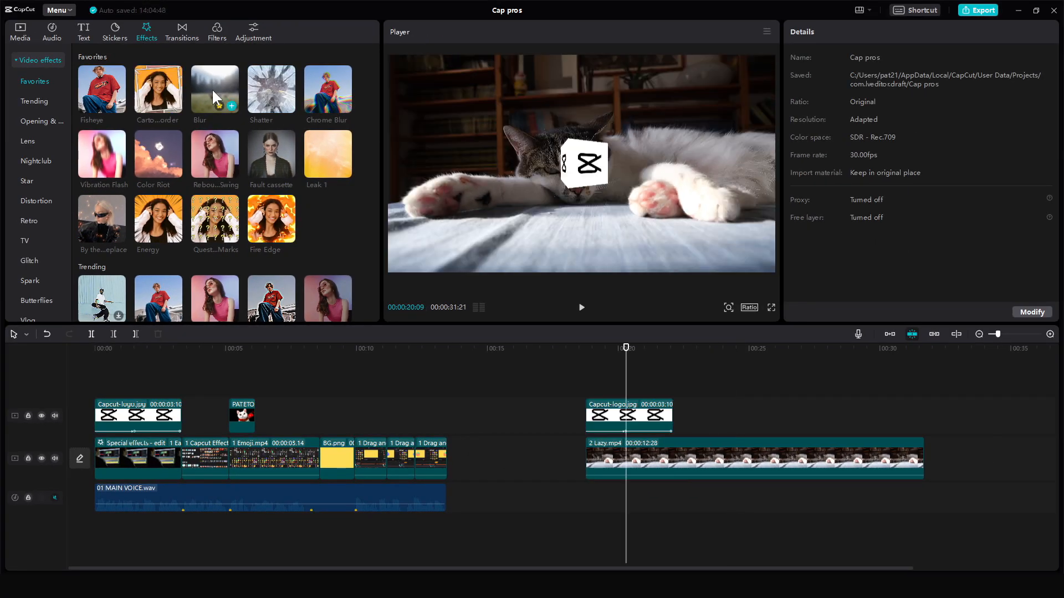
{"action": "left_click_drag", "start_coordinate": [212, 88], "coordinate": [586, 402]}
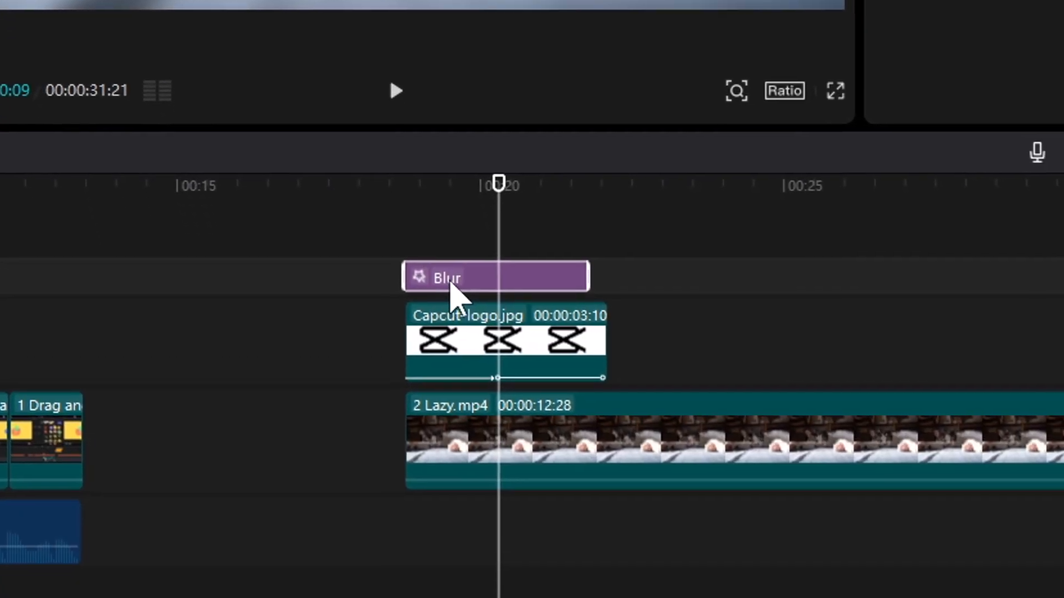
{"action": "key", "text": "Delete"}
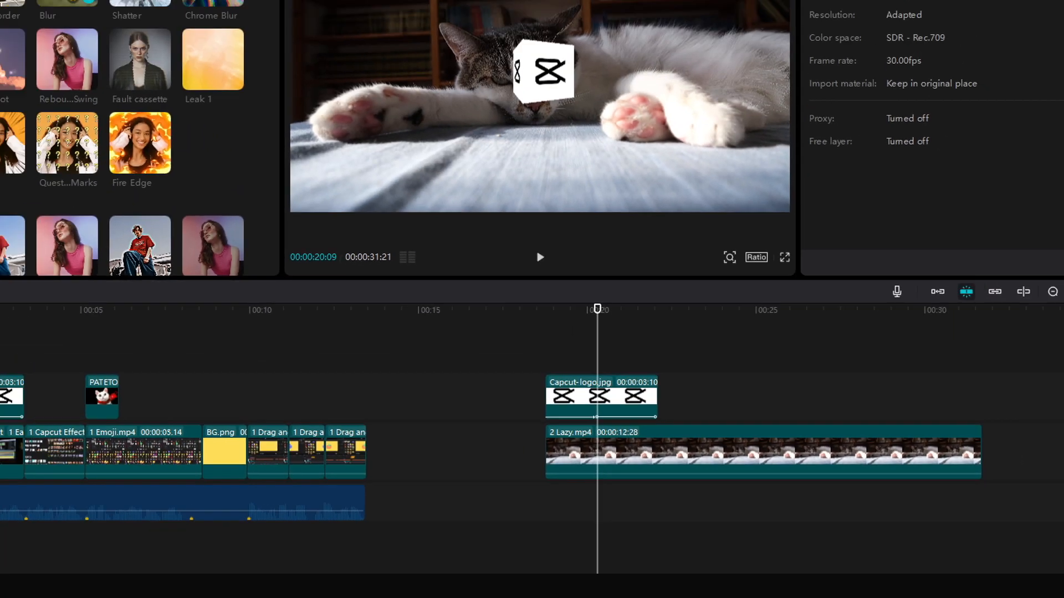
- Apply the Dispatch, Black Panther and Don't Look Up filters in turn to the pexels-mikhail-nilov clip
{"action": "left_click_drag", "start_coordinate": [215, 91], "coordinate": [613, 459]}
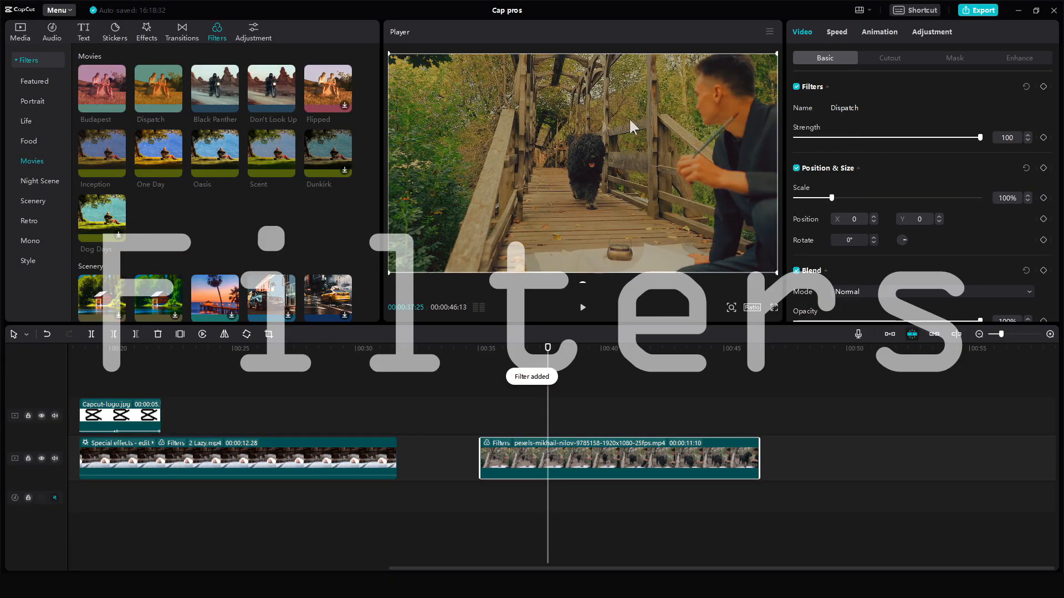
{"action": "left_click_drag", "start_coordinate": [232, 105], "coordinate": [549, 458]}
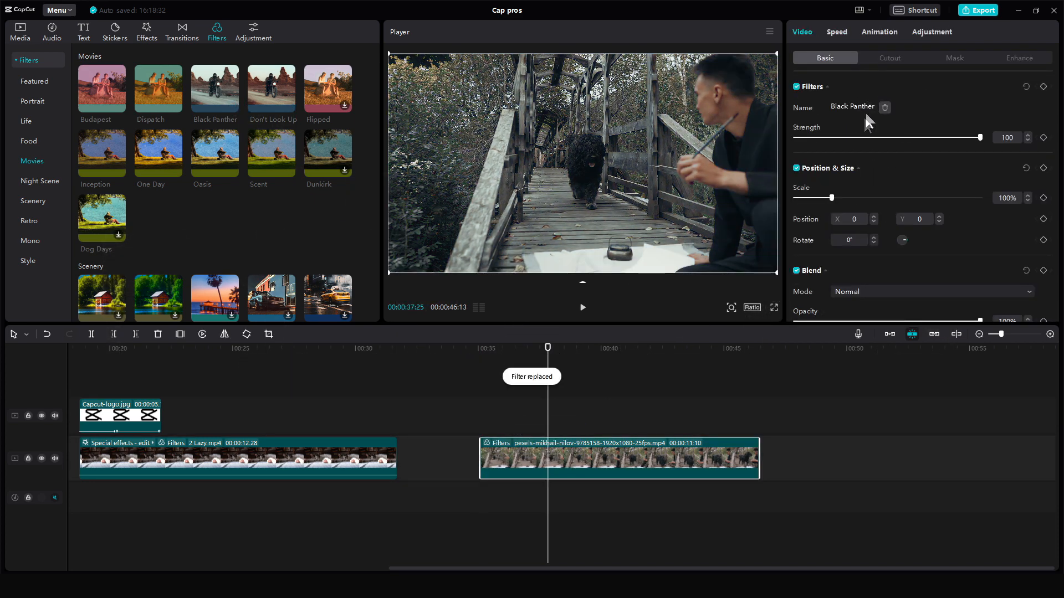
{"action": "left_click_drag", "start_coordinate": [269, 105], "coordinate": [547, 450]}
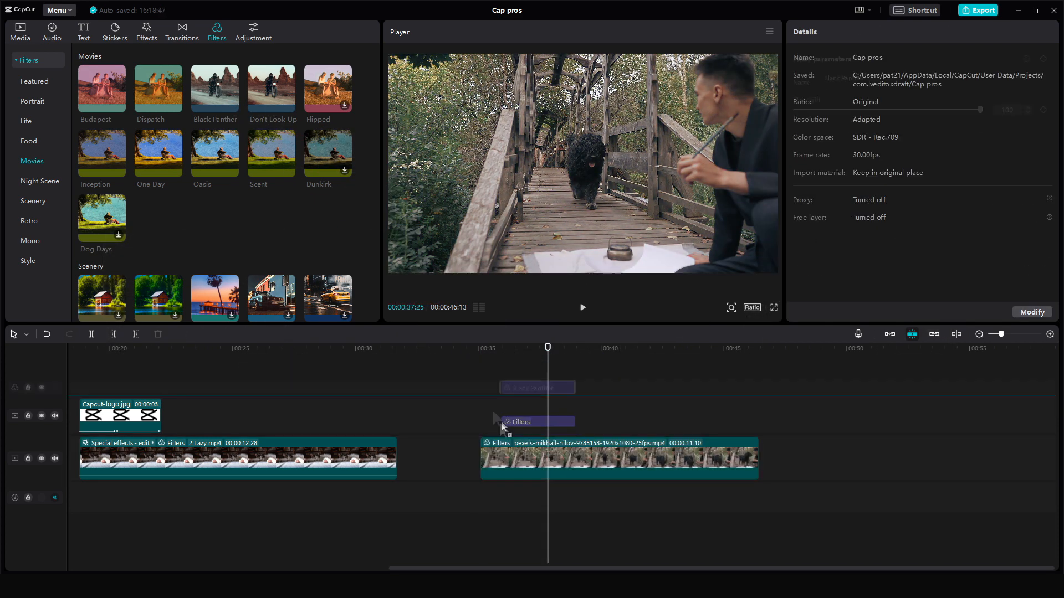
- Add the Oasis filter as its own track above the pexels-mikhail-nilov clip
{"action": "left_click", "coordinate": [543, 386]}
{"action": "left_click_drag", "start_coordinate": [440, 304], "coordinate": [511, 433]}
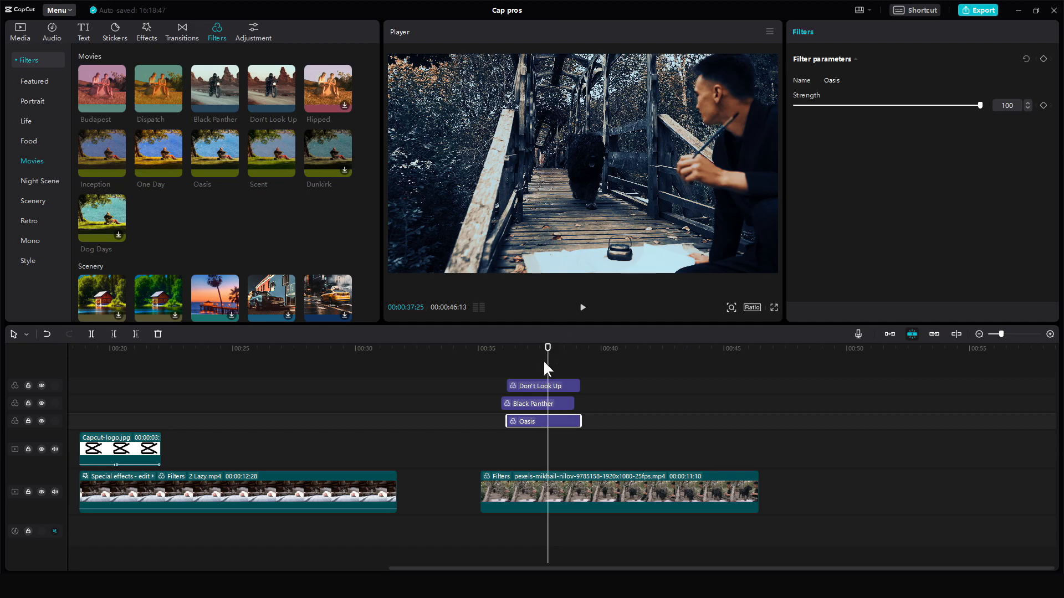
{"action": "left_click_drag", "start_coordinate": [903, 105], "coordinate": [870, 113]}
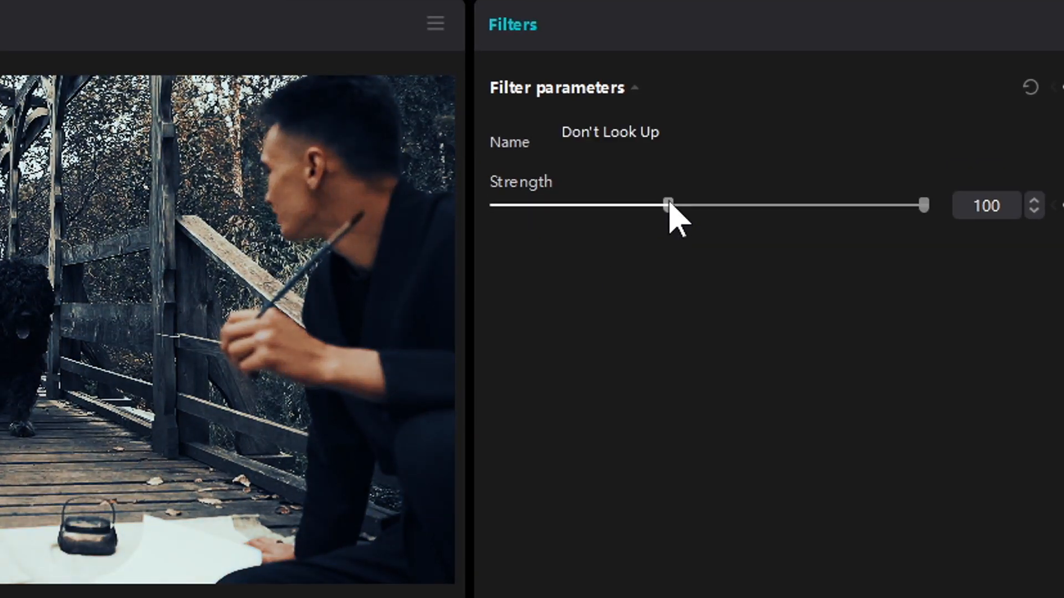
{"action": "left_click", "coordinate": [841, 109]}
- Toggle the Black Panther filter track's visibility off and back on
{"action": "left_click", "coordinate": [41, 387]}
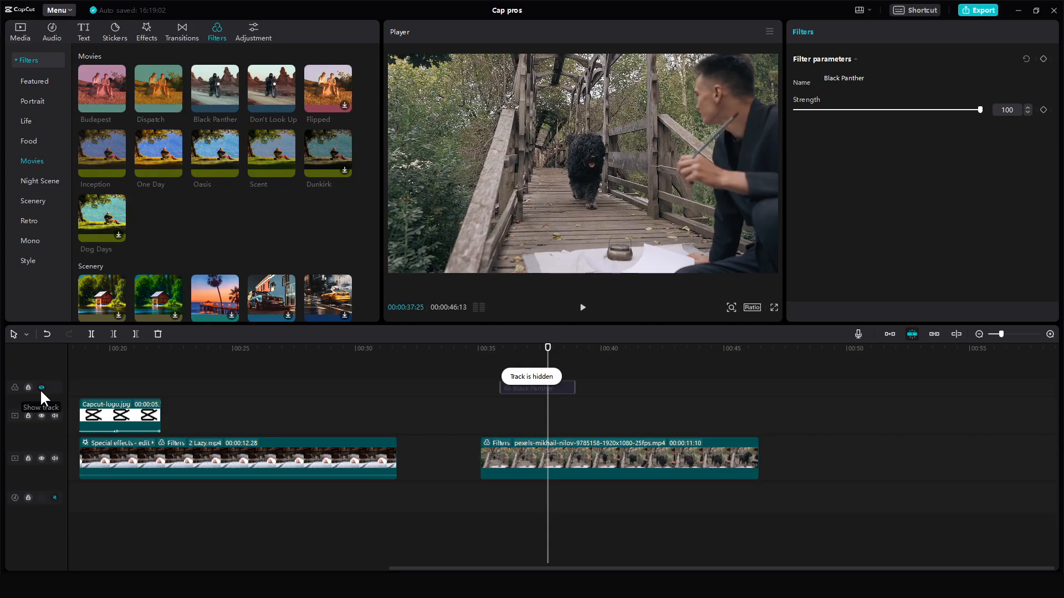
{"action": "left_click", "coordinate": [41, 388]}
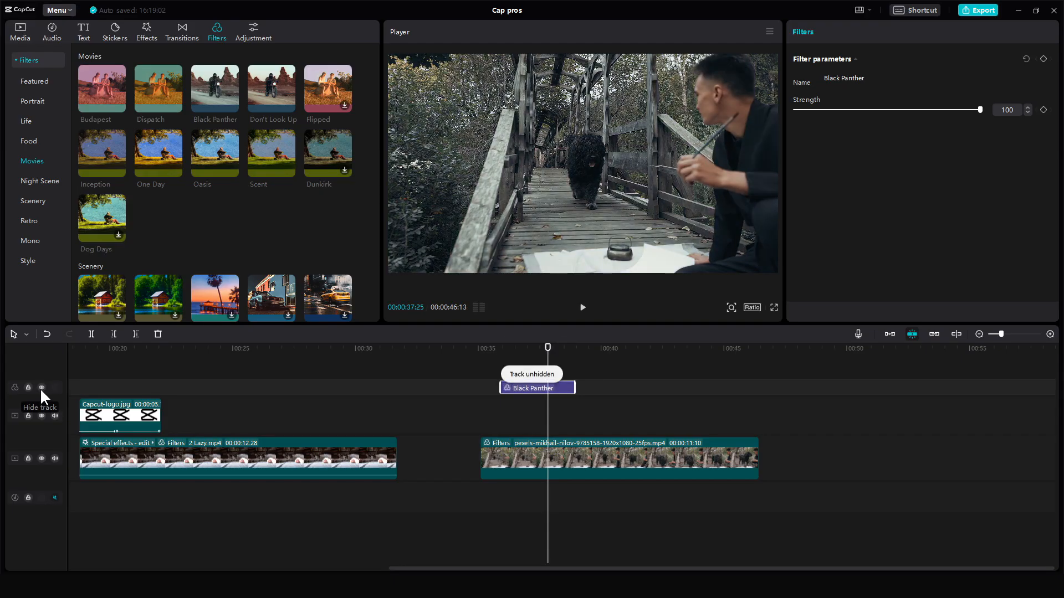
{"action": "left_click", "coordinate": [41, 388]}
{"action": "left_click", "coordinate": [42, 387]}
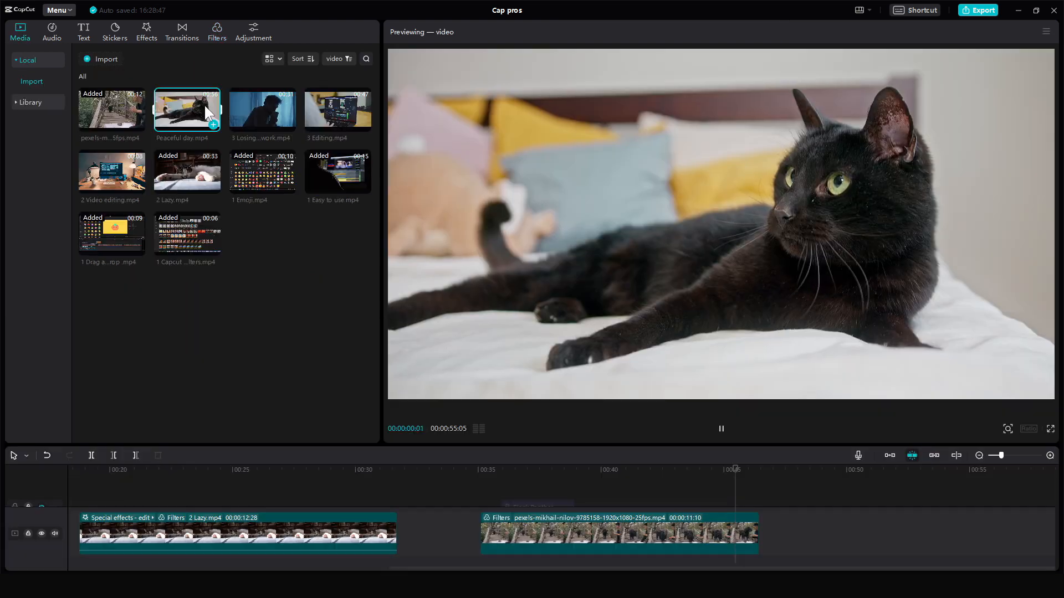
- Preview a clip in the media library, then search Pexels in the browser for pizza videos and open one
{"action": "left_click", "coordinate": [267, 110]}
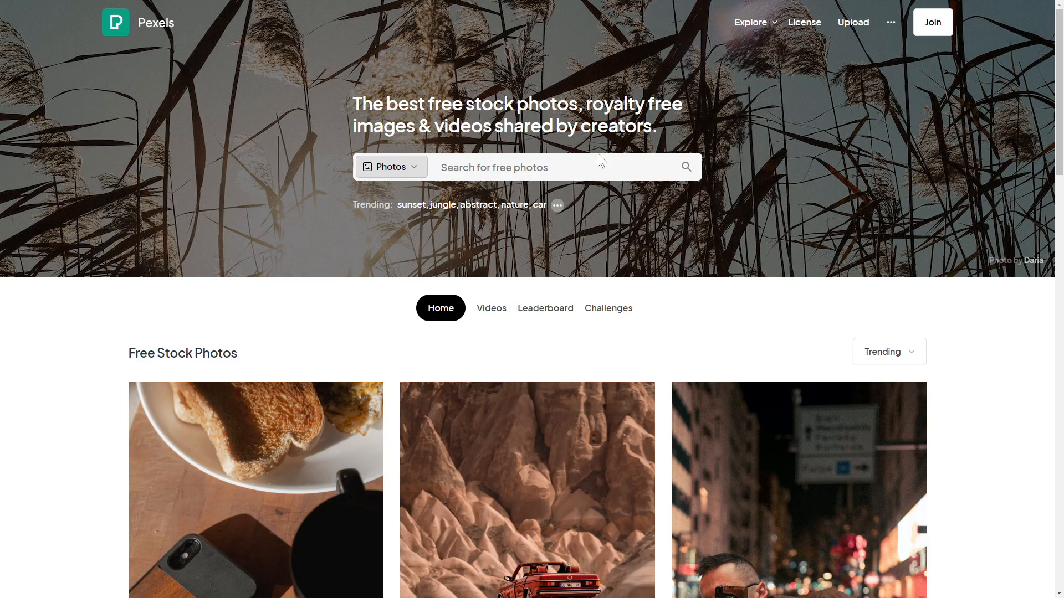
{"action": "left_click", "coordinate": [600, 160]}
{"action": "type", "text": "pizza"}
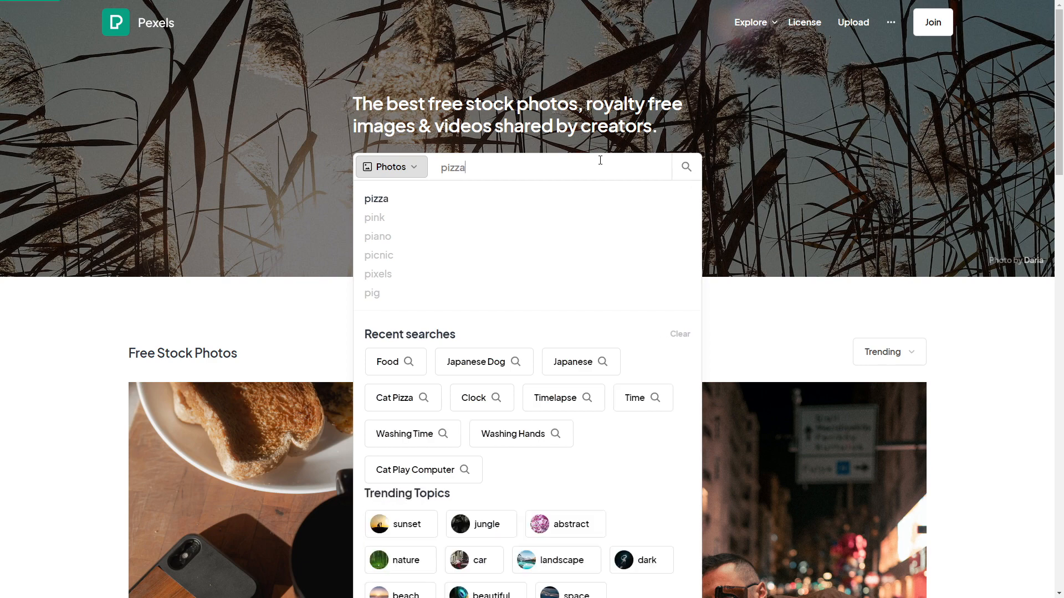
{"action": "key", "text": "Return"}
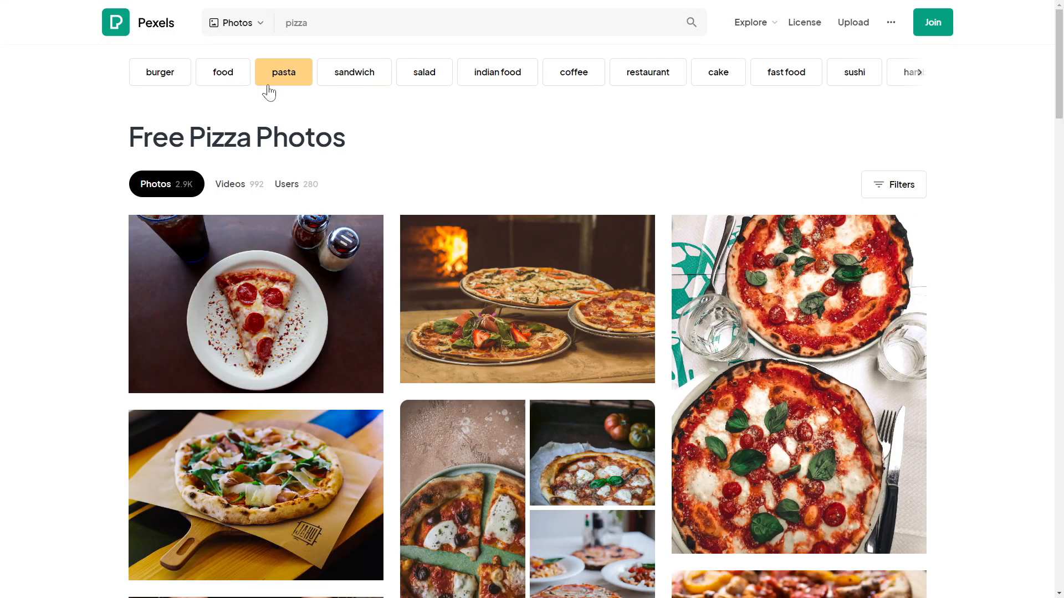
{"action": "left_click", "coordinate": [227, 186]}
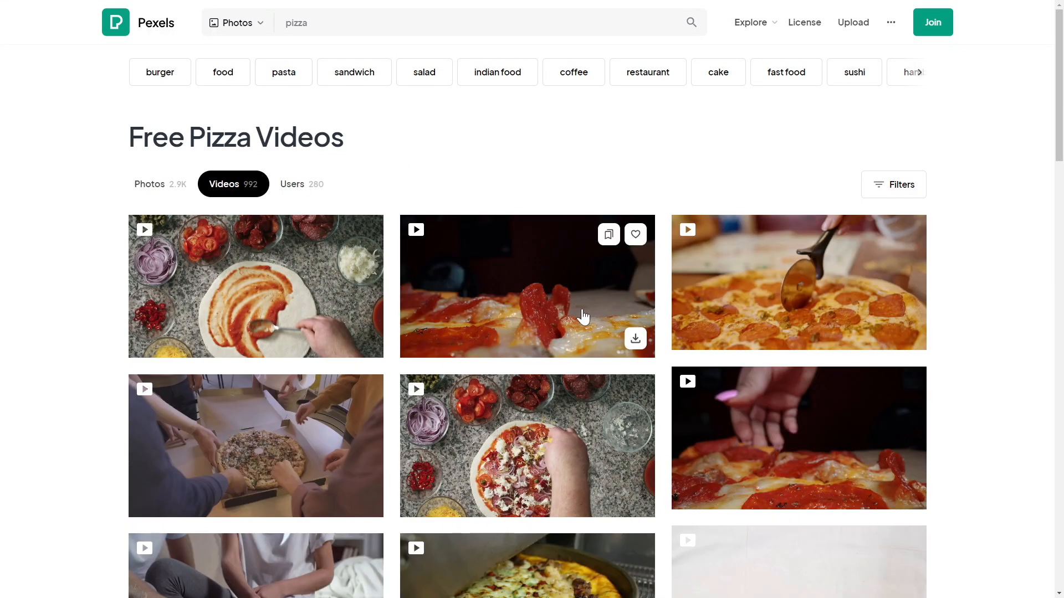
{"action": "left_click", "coordinate": [582, 315]}
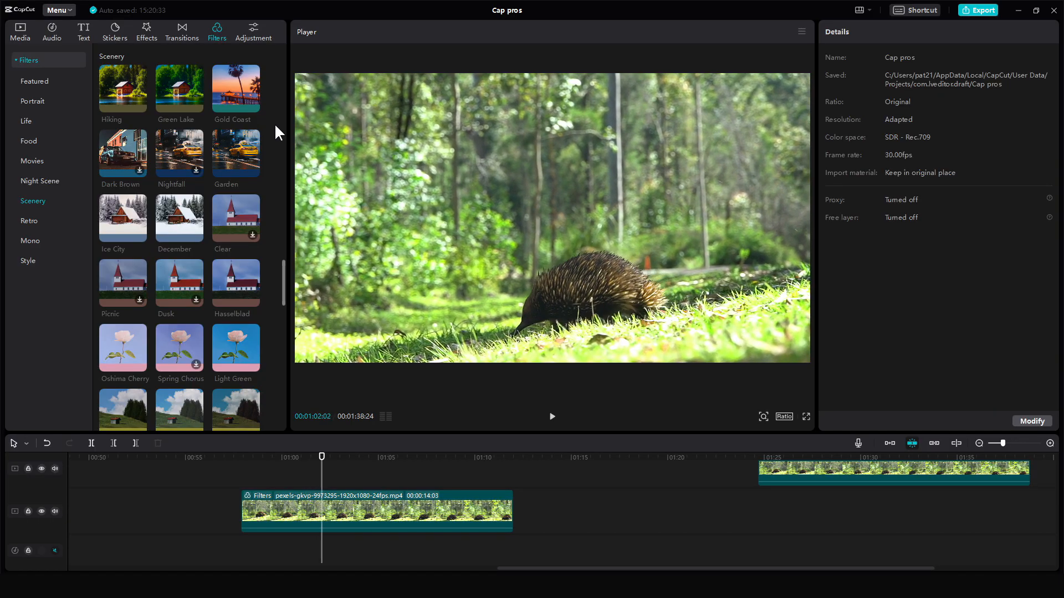
- Apply the Gold Coast and then the Ice City filter to the pexels-gkvp clip and play the preview
{"action": "left_click_drag", "start_coordinate": [244, 94], "coordinate": [365, 498]}
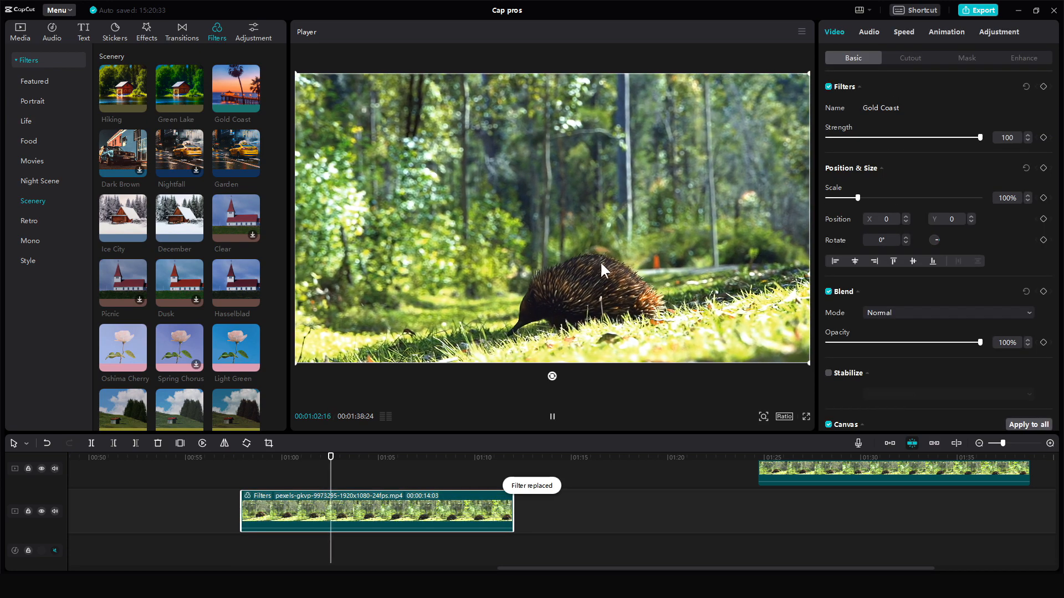
{"action": "left_click_drag", "start_coordinate": [147, 247], "coordinate": [348, 497]}
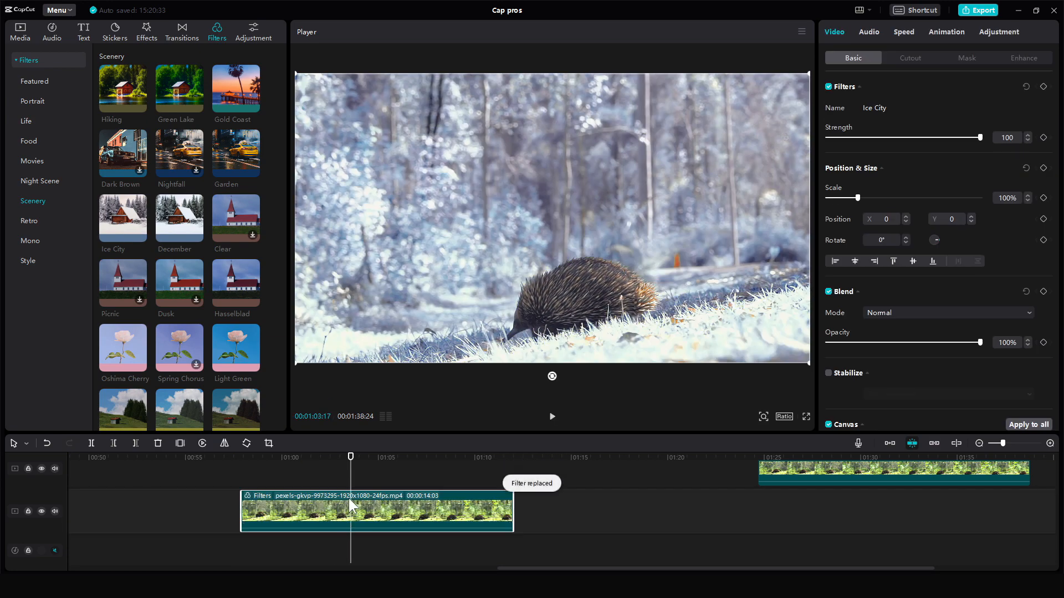
{"action": "key", "text": "space"}
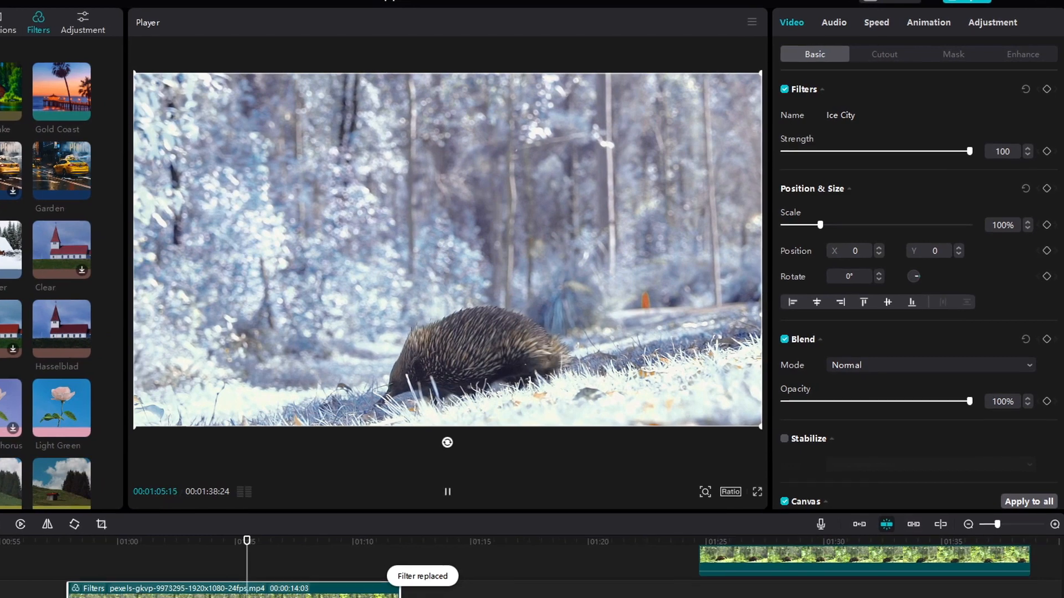
{"action": "key", "text": "space"}
- Disable the clip's filter and set Hue to -12 in the basic color adjustments
{"action": "left_click", "coordinate": [784, 88]}
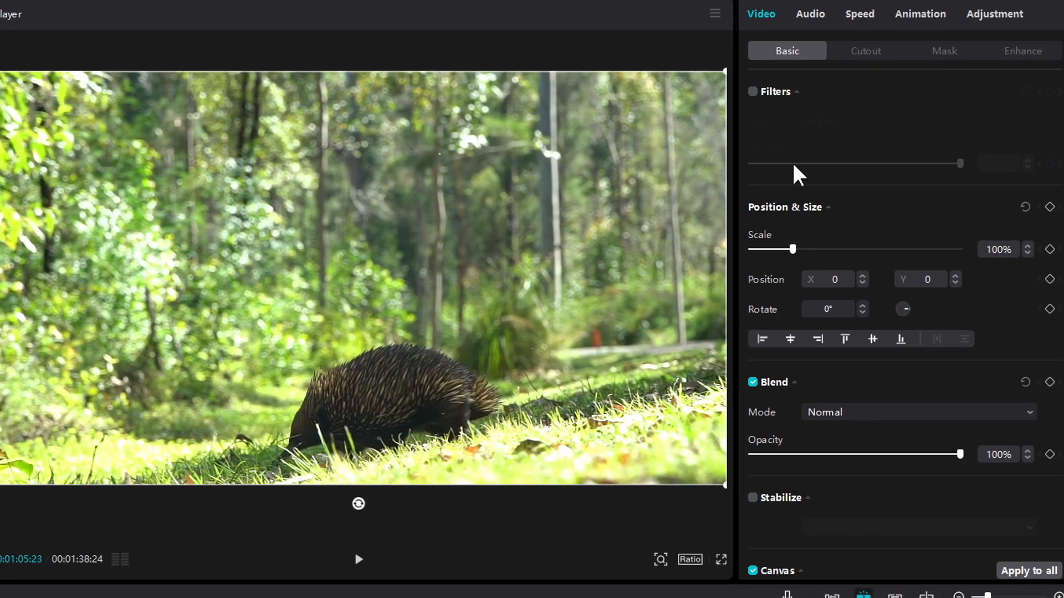
{"action": "left_click", "coordinate": [987, 22]}
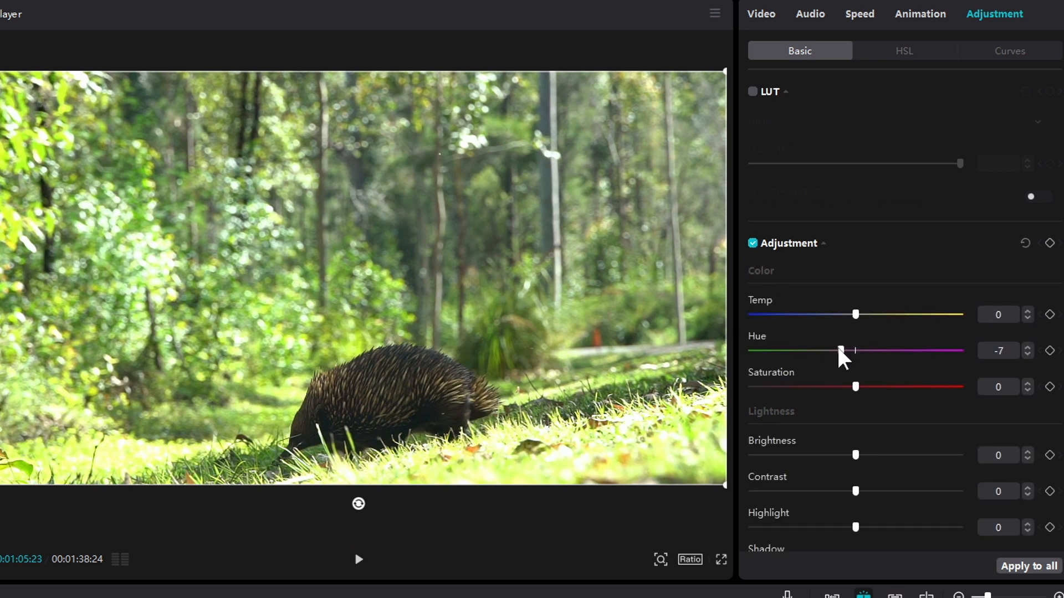
{"action": "scroll", "coordinate": [842, 377], "scroll_direction": "down", "scroll_amount": 1}
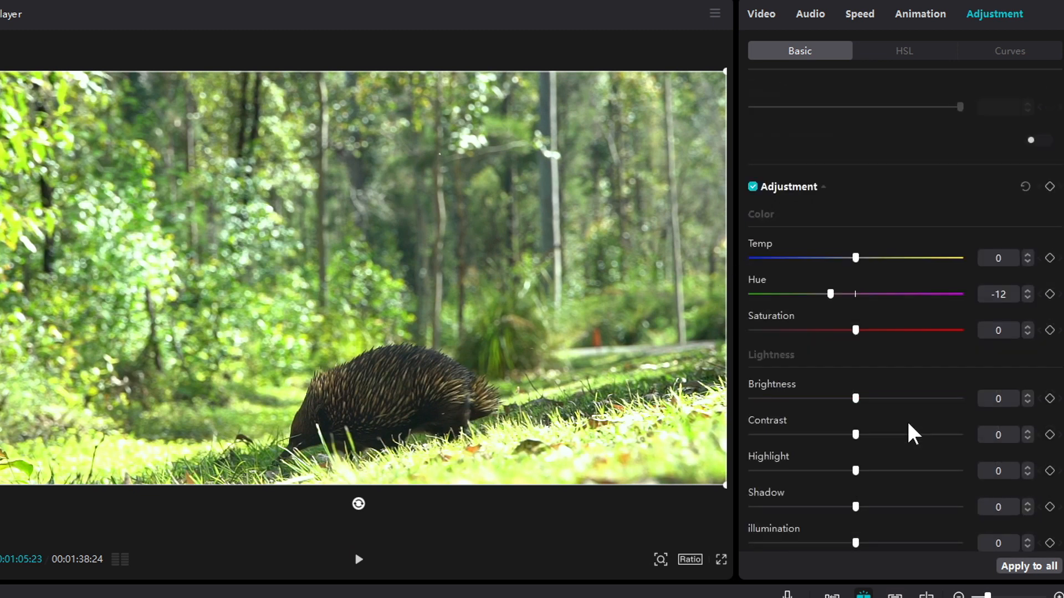
- Set Brightness to -12, Contrast to -26, Shadow to -12 and Illumination to -27
{"action": "mouse_move", "coordinate": [831, 398]}
{"action": "left_mouse_down"}
{"action": "mouse_move", "coordinate": [817, 400]}
{"action": "mouse_move", "coordinate": [830, 399]}
{"action": "left_mouse_up"}
{"action": "left_click_drag", "start_coordinate": [856, 435], "coordinate": [811, 436]}
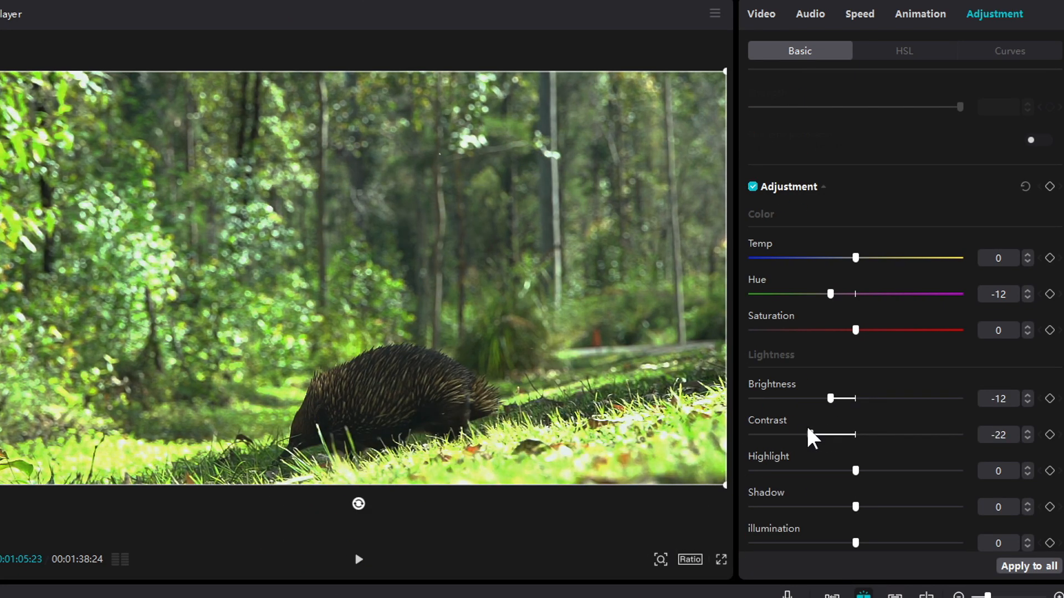
{"action": "scroll", "coordinate": [931, 426], "scroll_direction": "down", "scroll_amount": 1}
{"action": "scroll", "coordinate": [933, 425], "scroll_direction": "down", "scroll_amount": 1}
{"action": "scroll", "coordinate": [876, 404], "scroll_direction": "up", "scroll_amount": 1}
{"action": "left_click", "coordinate": [829, 450]}
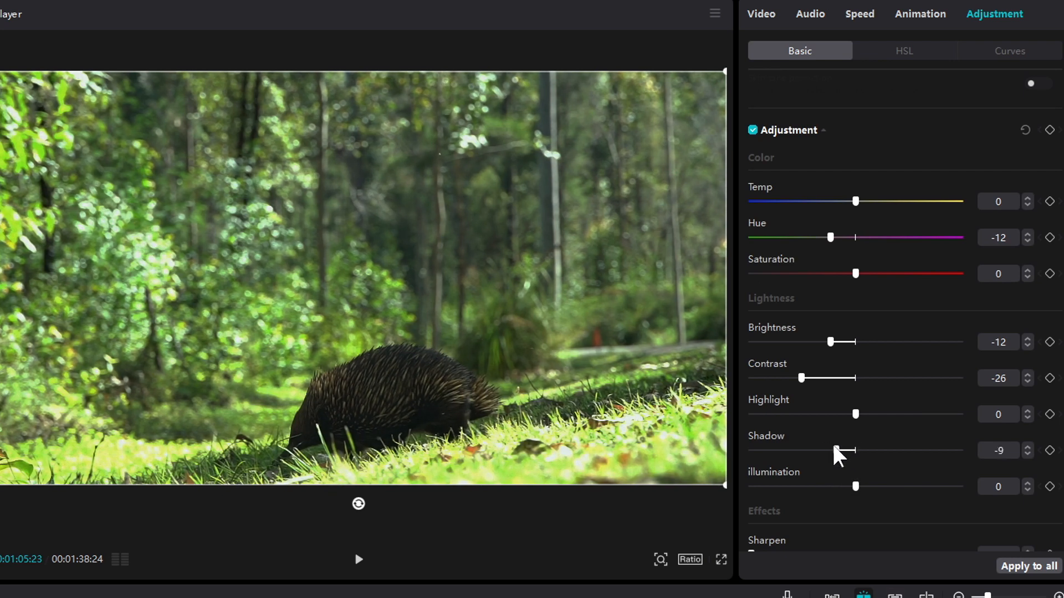
{"action": "scroll", "coordinate": [857, 438], "scroll_direction": "down", "scroll_amount": 1}
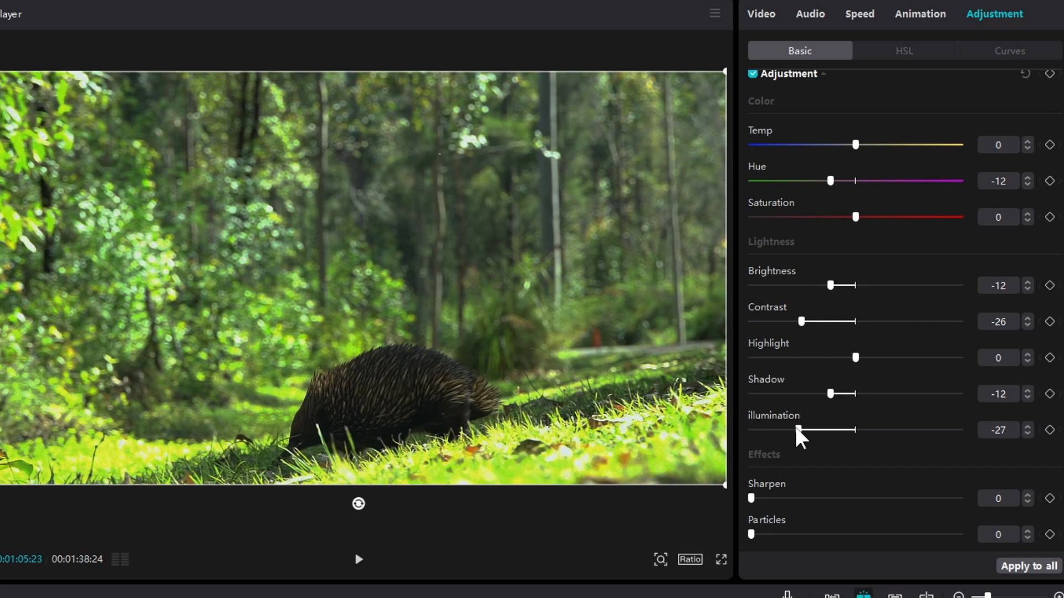
- In HSL, set green hue 20, saturation -17, brightness -29, and orange saturation to 29
{"action": "left_click", "coordinate": [908, 51]}
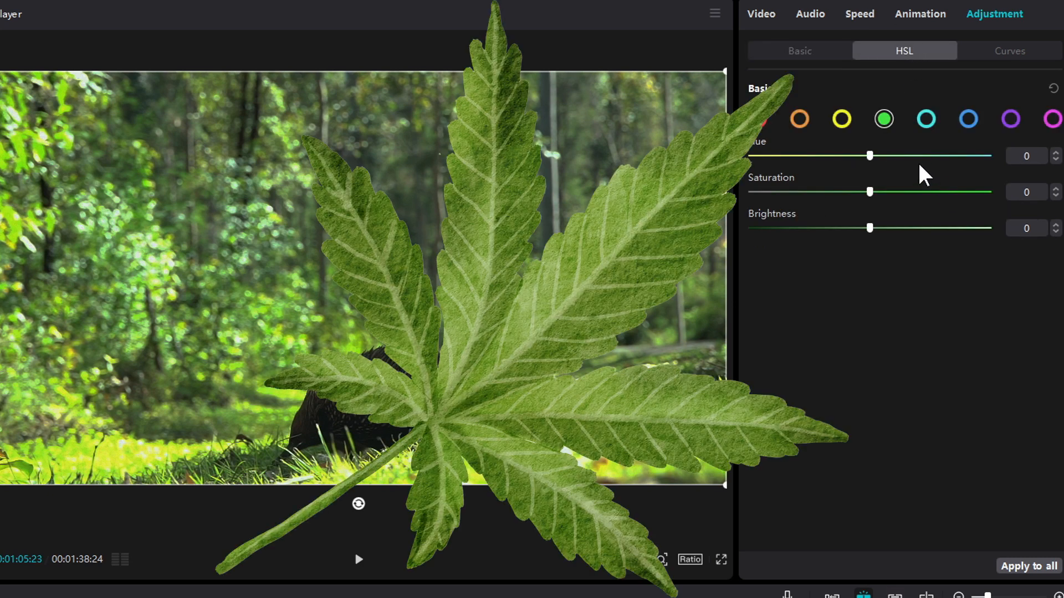
{"action": "left_click_drag", "start_coordinate": [869, 155], "coordinate": [897, 156]}
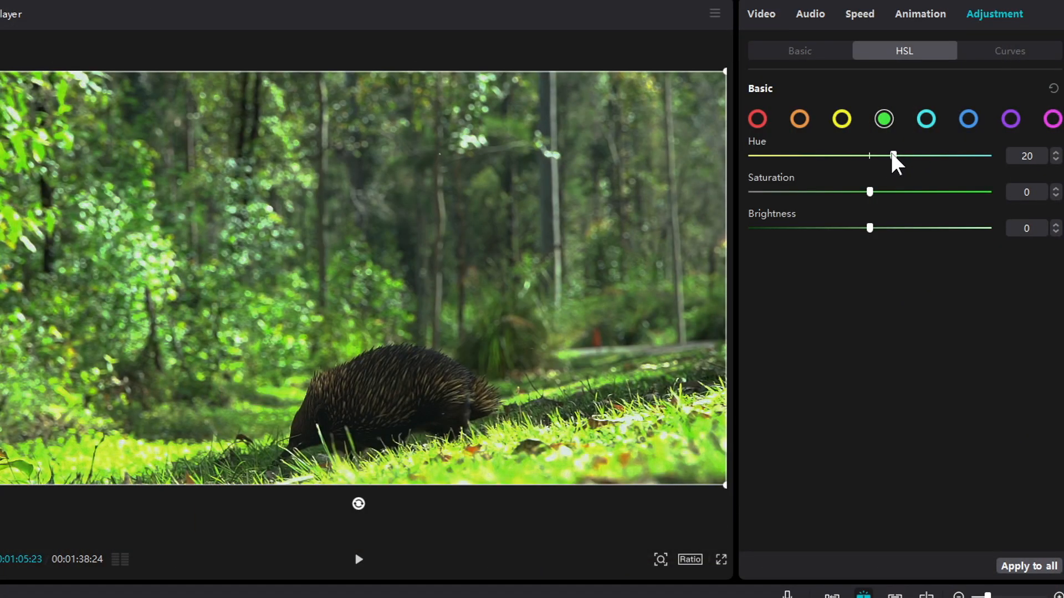
{"action": "left_click_drag", "start_coordinate": [889, 191], "coordinate": [859, 191]}
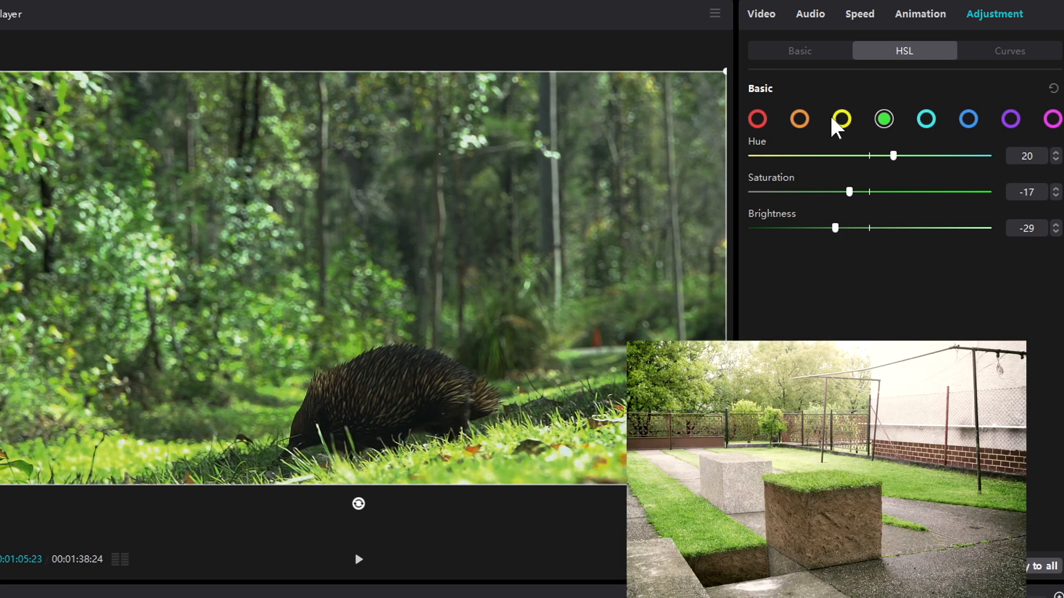
{"action": "left_click", "coordinate": [801, 119]}
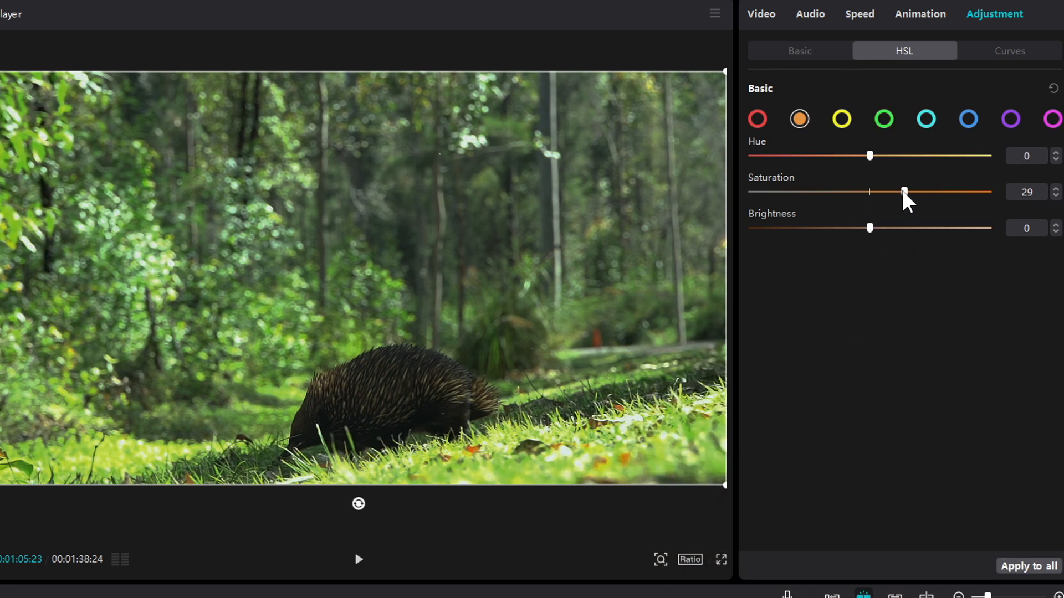
{"action": "left_click_drag", "start_coordinate": [907, 193], "coordinate": [909, 193]}
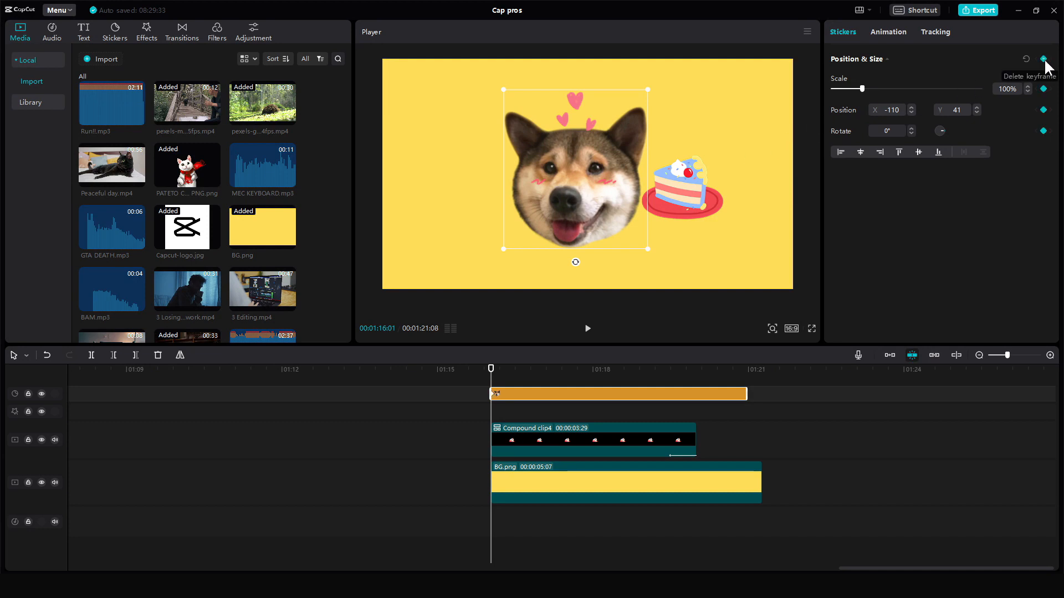
- With the playhead at the start of the dog sticker clip, drag the dog sticker toward the frame's left edge
{"action": "scroll", "coordinate": [494, 408], "scroll_direction": "up", "scroll_amount": 2}
{"action": "left_click_drag", "start_coordinate": [504, 395], "coordinate": [585, 394]}
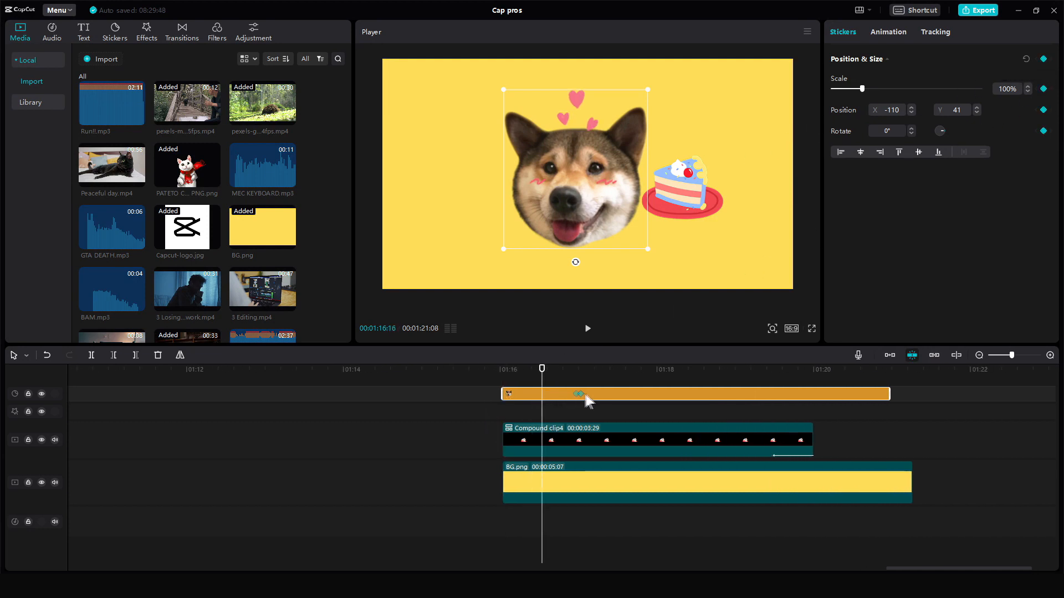
{"action": "left_click", "coordinate": [504, 395]}
{"action": "left_click_drag", "start_coordinate": [467, 195], "coordinate": [477, 199]}
- Move the playhead later in the sticker clip and drag the dog sticker back toward the centre of the frame
{"action": "left_click", "coordinate": [722, 441]}
{"action": "left_click", "coordinate": [796, 394]}
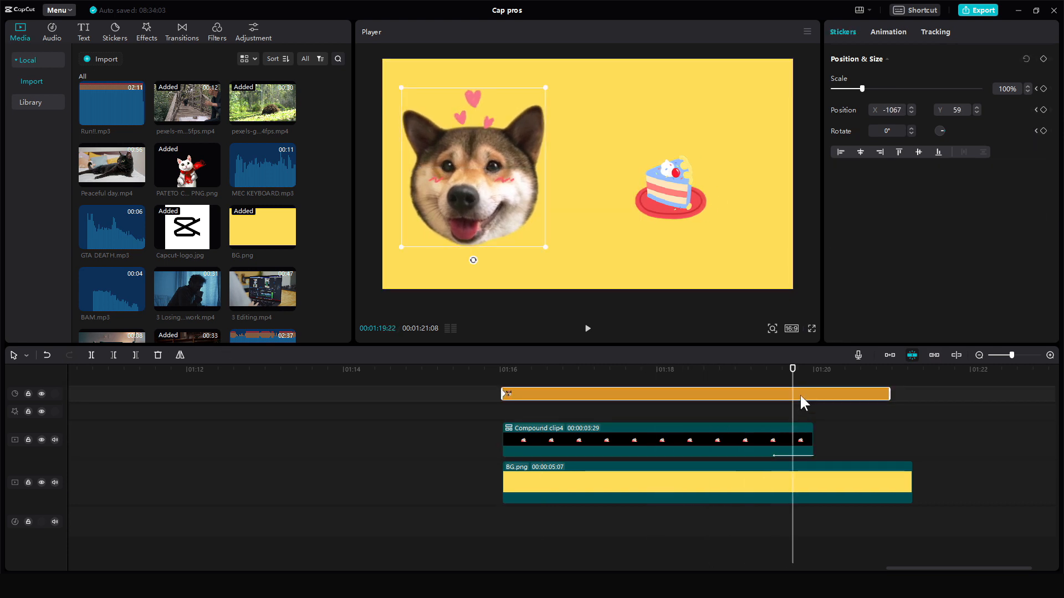
{"action": "left_click", "coordinate": [748, 393]}
{"action": "left_click", "coordinate": [769, 392]}
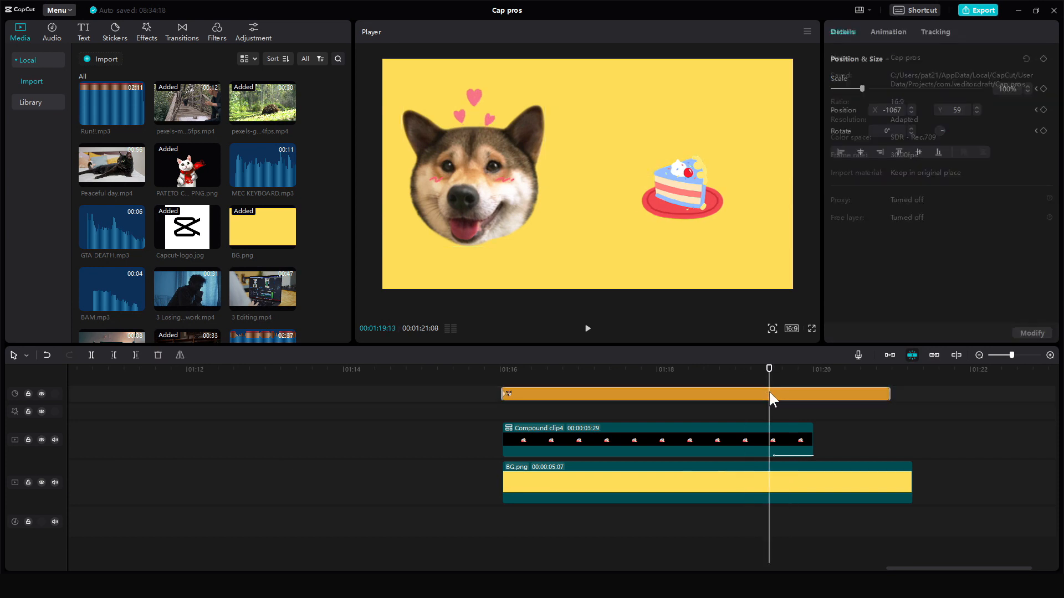
{"action": "left_click_drag", "start_coordinate": [503, 202], "coordinate": [610, 204]}
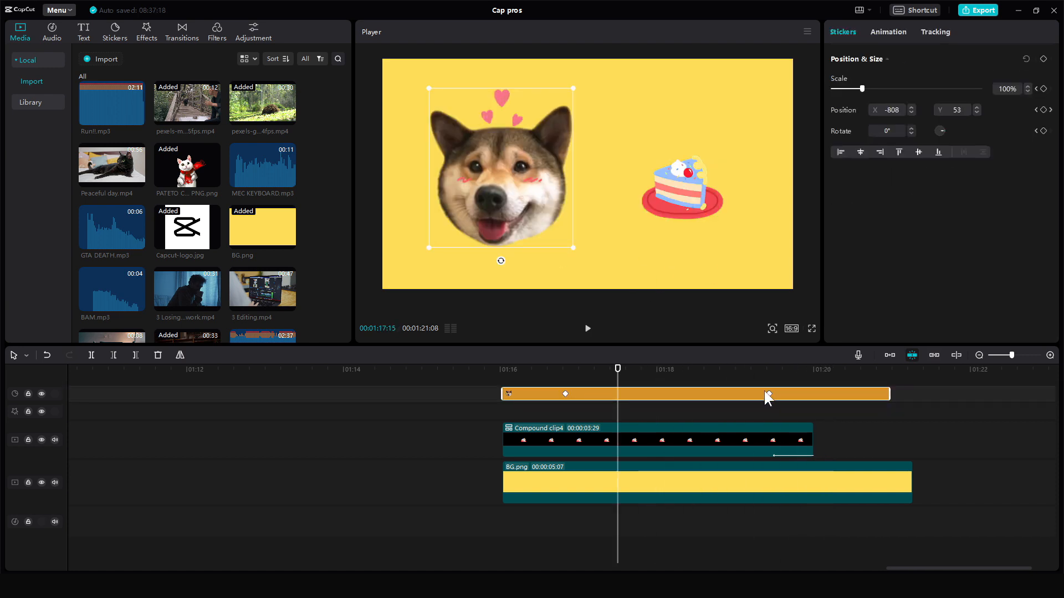
- Reposition the second position keyframe along the sticker clip and play the slide-in animation
{"action": "left_click_drag", "start_coordinate": [767, 394], "coordinate": [708, 394]}
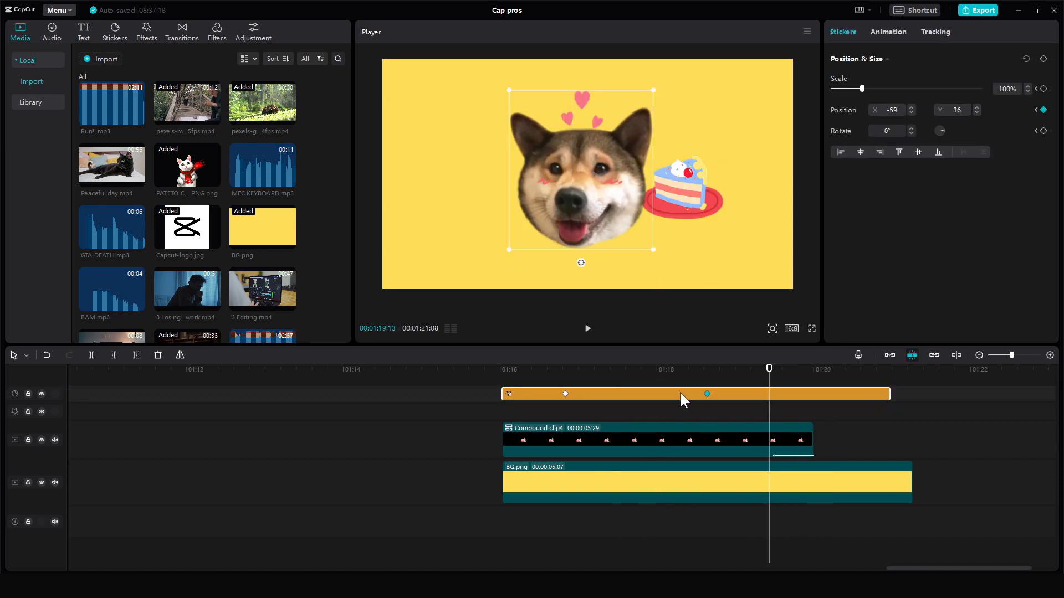
{"action": "left_click", "coordinate": [567, 408]}
{"action": "key", "text": "space"}
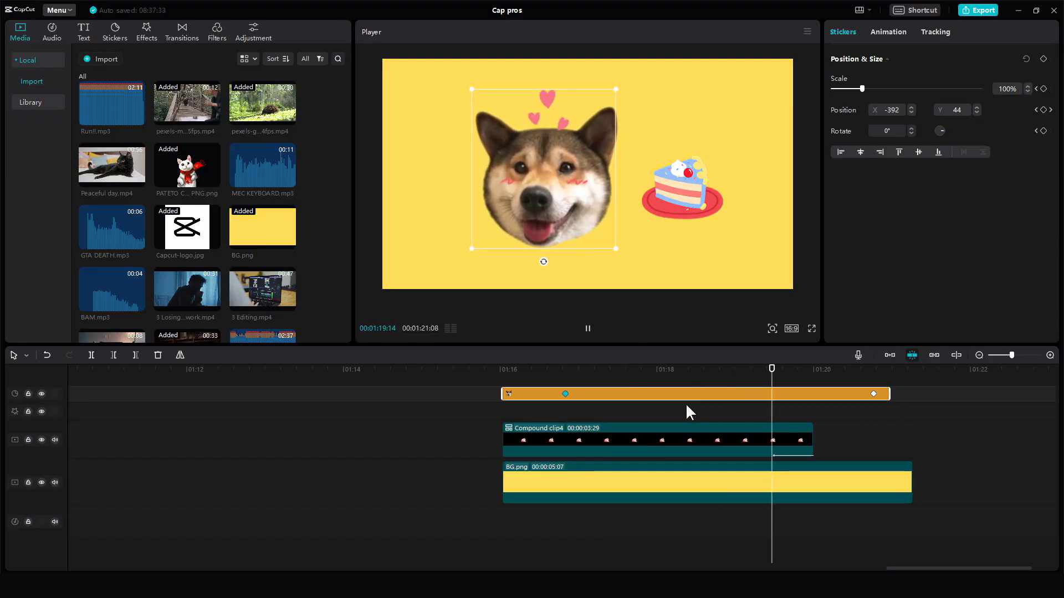
{"action": "left_click_drag", "start_coordinate": [610, 394], "coordinate": [834, 396]}
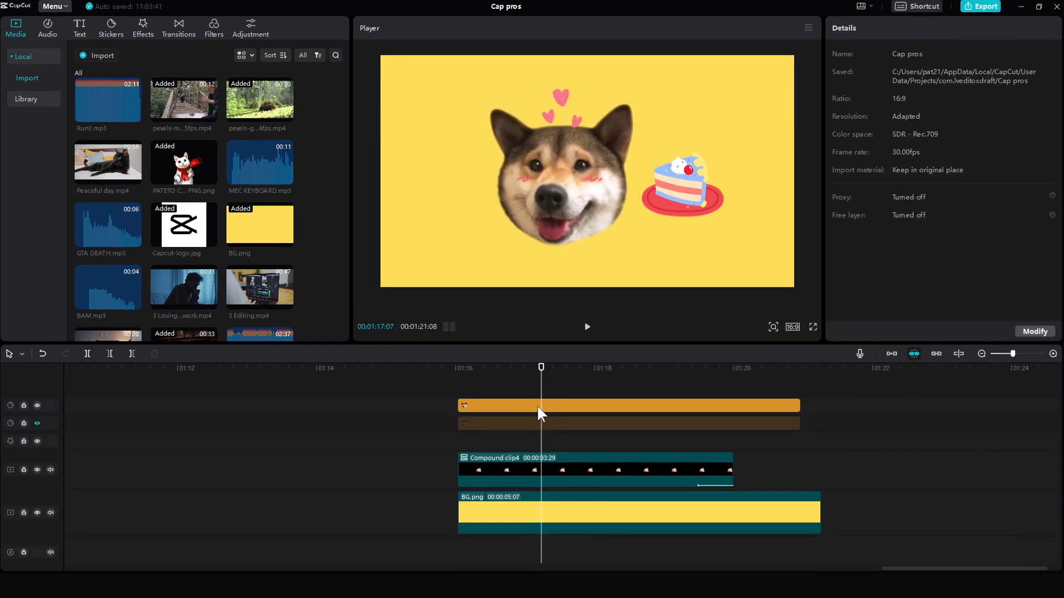
- Show the keyframe animation lanes for the dog sticker clip
{"action": "right_click", "coordinate": [536, 406]}
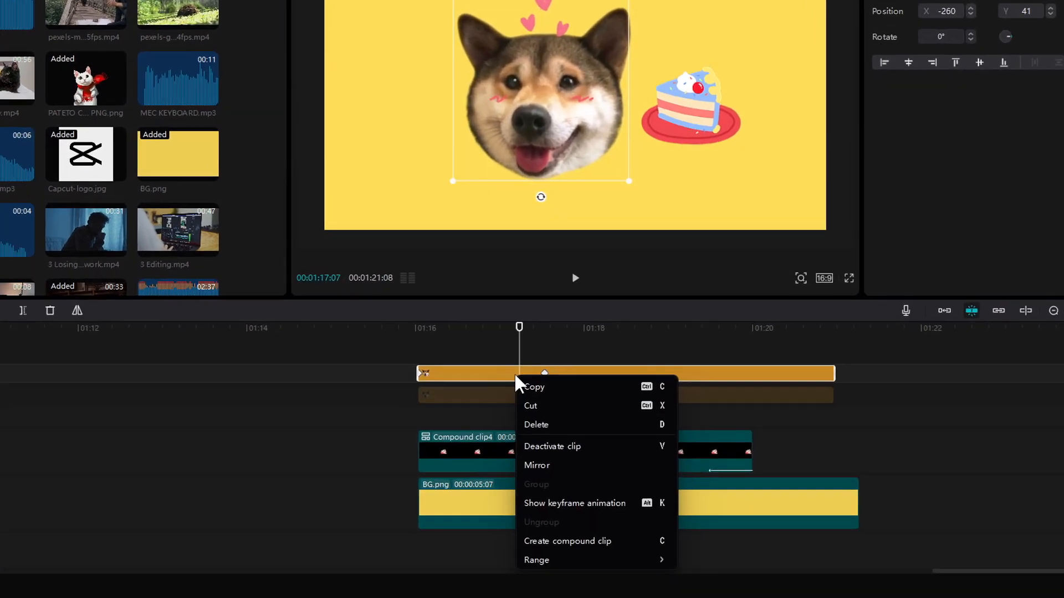
{"action": "left_click", "coordinate": [500, 375]}
{"action": "right_click", "coordinate": [518, 374]}
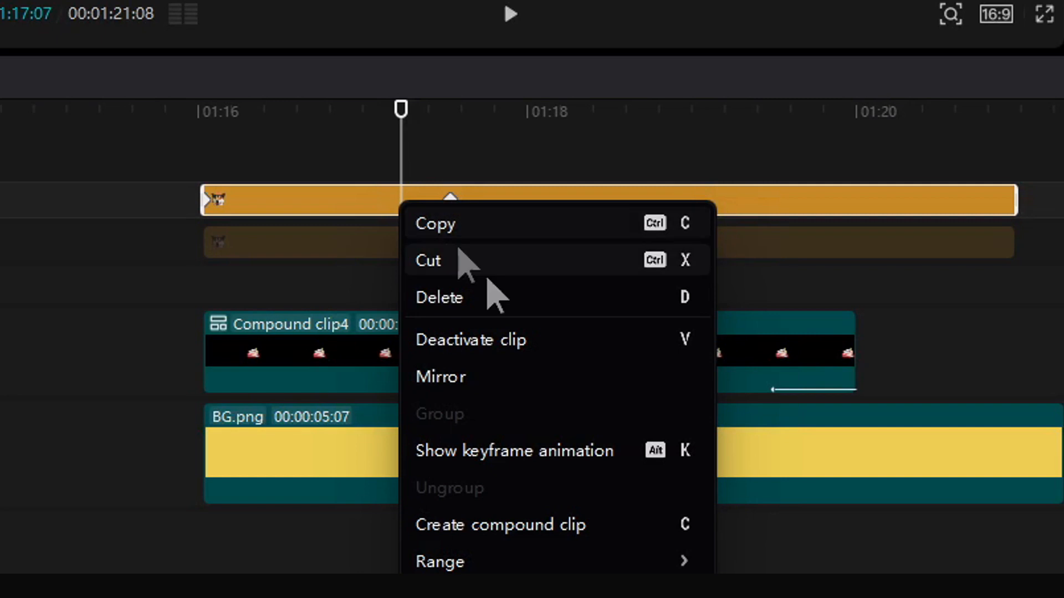
{"action": "left_click", "coordinate": [554, 452]}
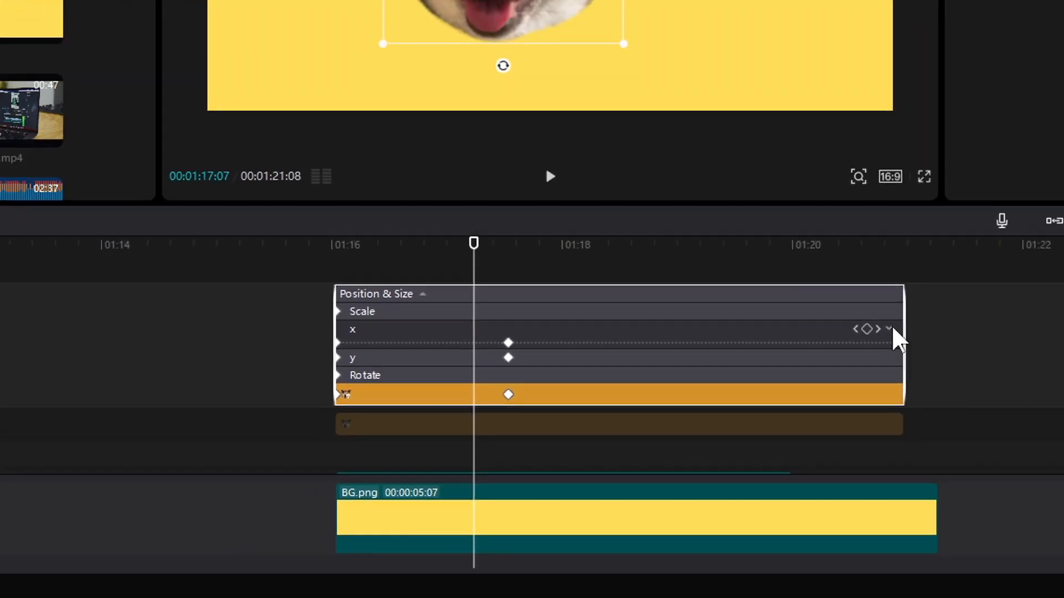
- Expand the X position curve, reshape it into an eased slide, apply a curve preset and play it back
{"action": "left_click", "coordinate": [995, 244]}
{"action": "left_click_drag", "start_coordinate": [556, 371], "coordinate": [555, 406]}
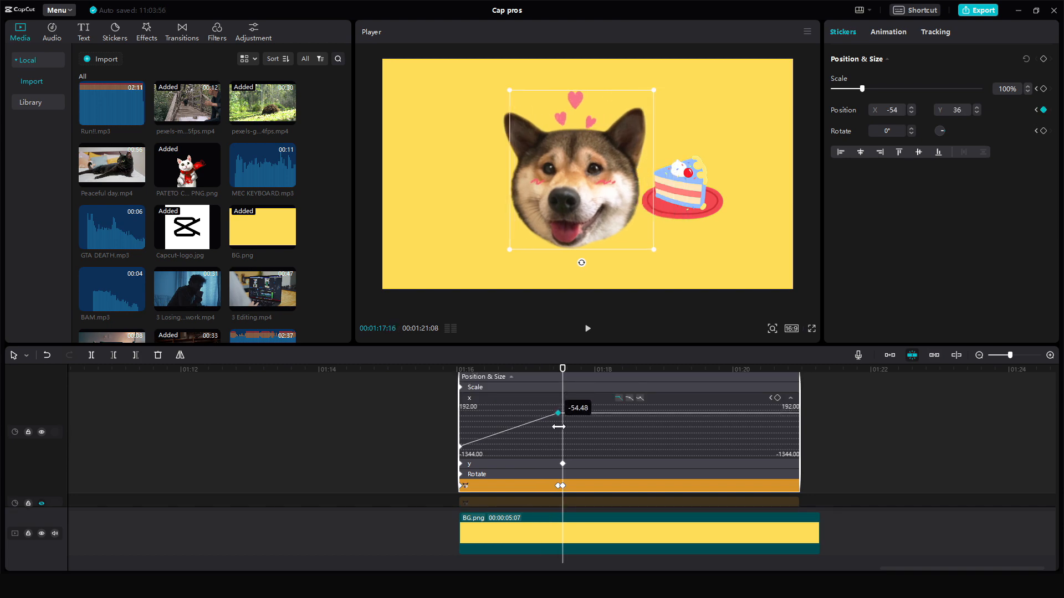
{"action": "left_click_drag", "start_coordinate": [558, 463], "coordinate": [561, 417]}
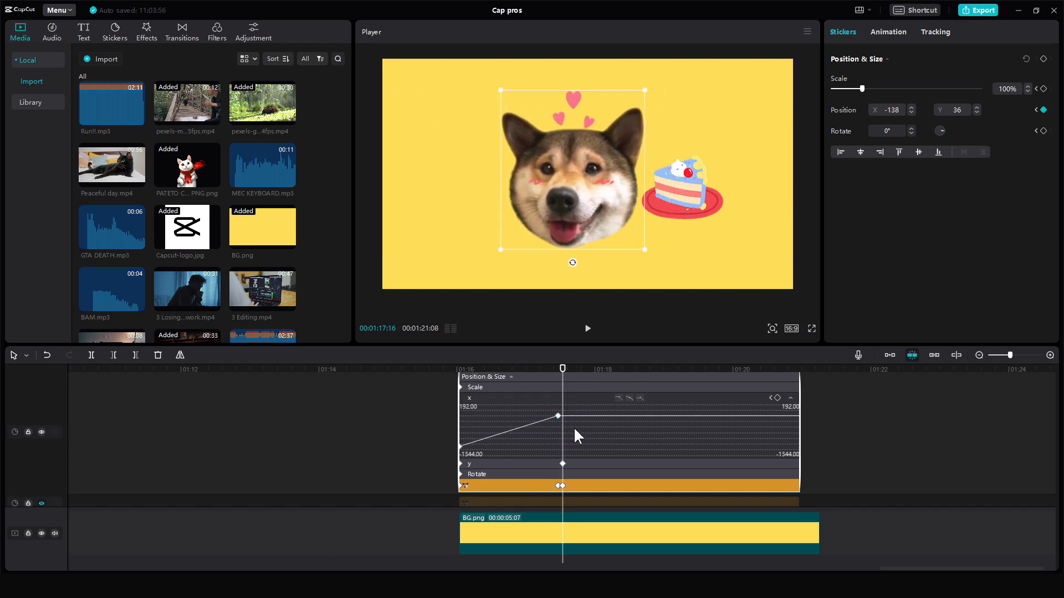
{"action": "left_click", "coordinate": [644, 256]}
{"action": "left_click", "coordinate": [161, 394]}
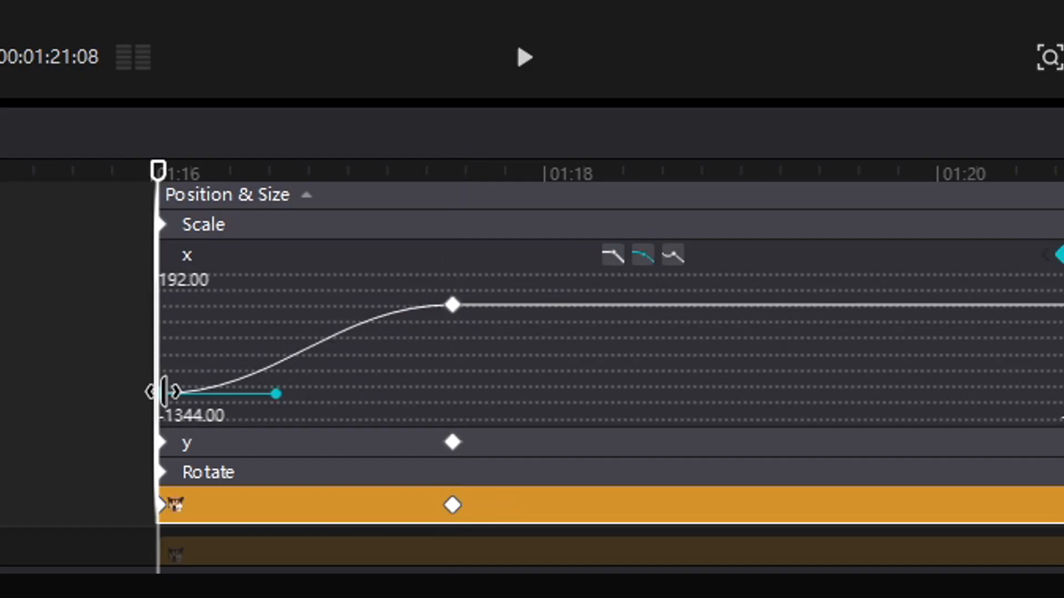
{"action": "key", "text": "space"}
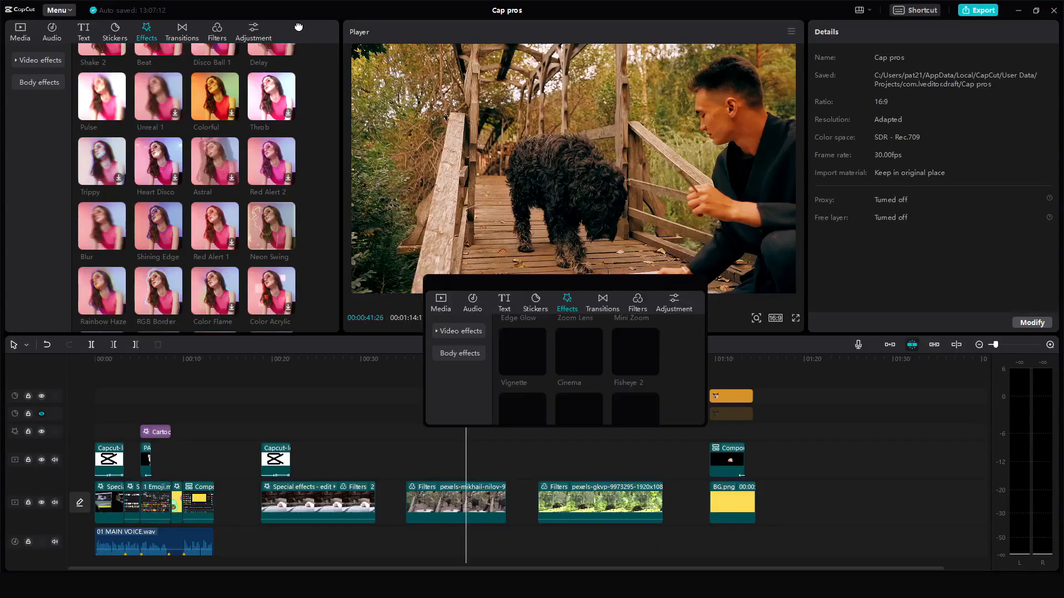
- Move the detached effects panel and restore the default workspace layout
{"action": "left_click_drag", "start_coordinate": [606, 278], "coordinate": [826, 309]}
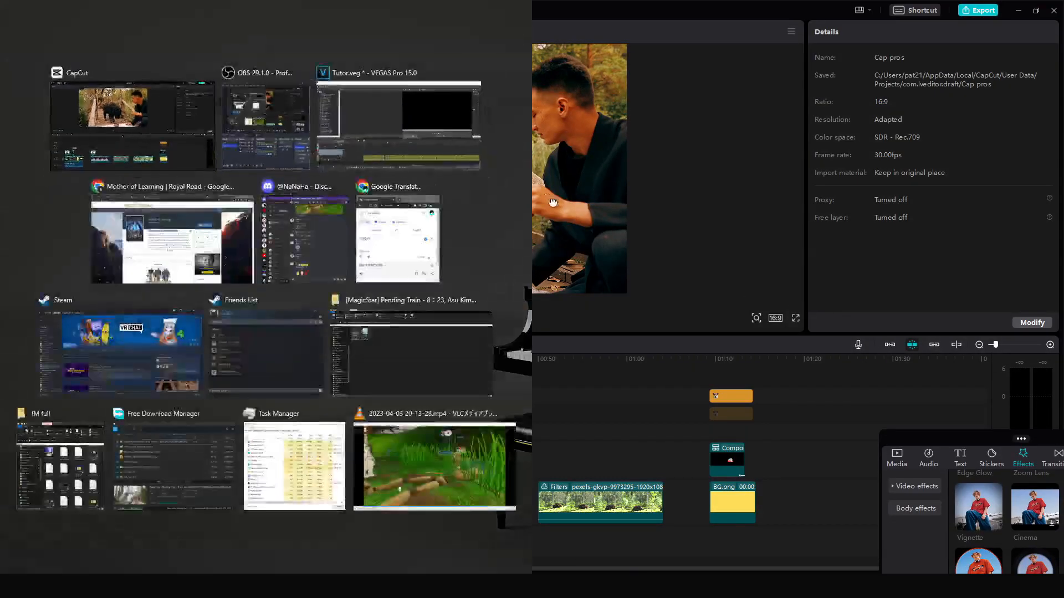
{"action": "left_click", "coordinate": [183, 131]}
{"action": "left_click", "coordinate": [632, 222]}
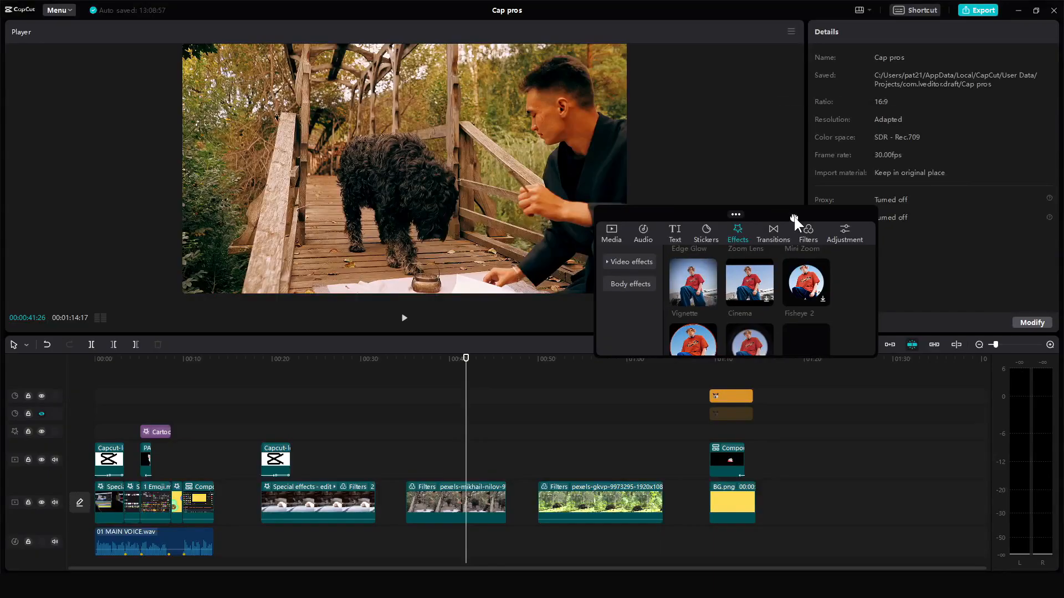
{"action": "left_click", "coordinate": [870, 9]}
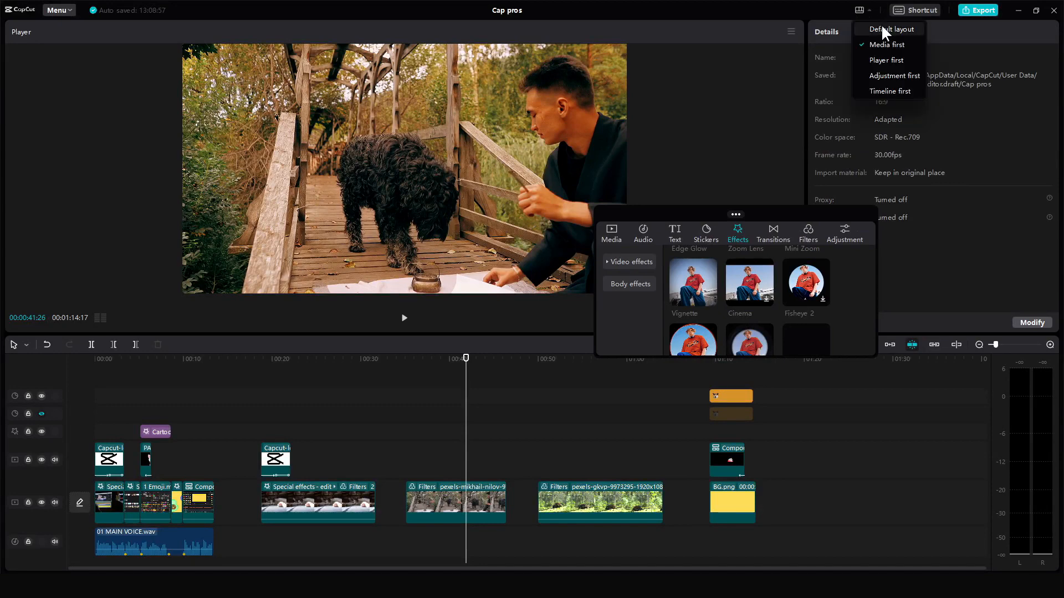
{"action": "left_click", "coordinate": [881, 24]}
- Resize the workspace panels by moving their dividers to enlarge the player
{"action": "mouse_move", "coordinate": [358, 162]}
{"action": "left_mouse_down"}
{"action": "mouse_move", "coordinate": [305, 162]}
{"action": "mouse_move", "coordinate": [347, 161]}
{"action": "left_mouse_up"}
{"action": "left_click_drag", "start_coordinate": [407, 335], "coordinate": [406, 384]}
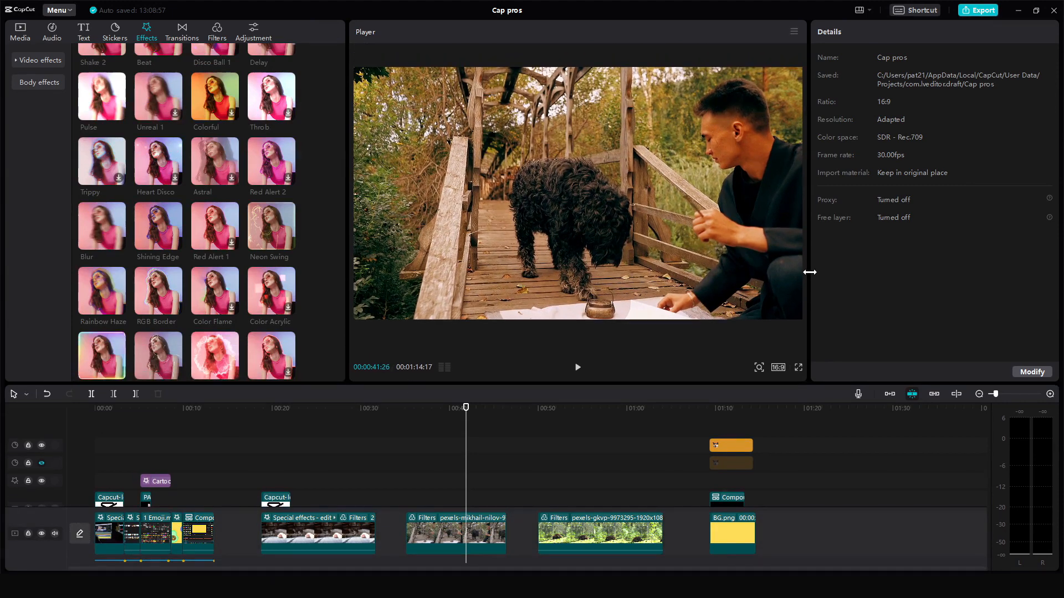
{"action": "left_click_drag", "start_coordinate": [810, 270], "coordinate": [876, 270]}
{"action": "left_click", "coordinate": [608, 419]}
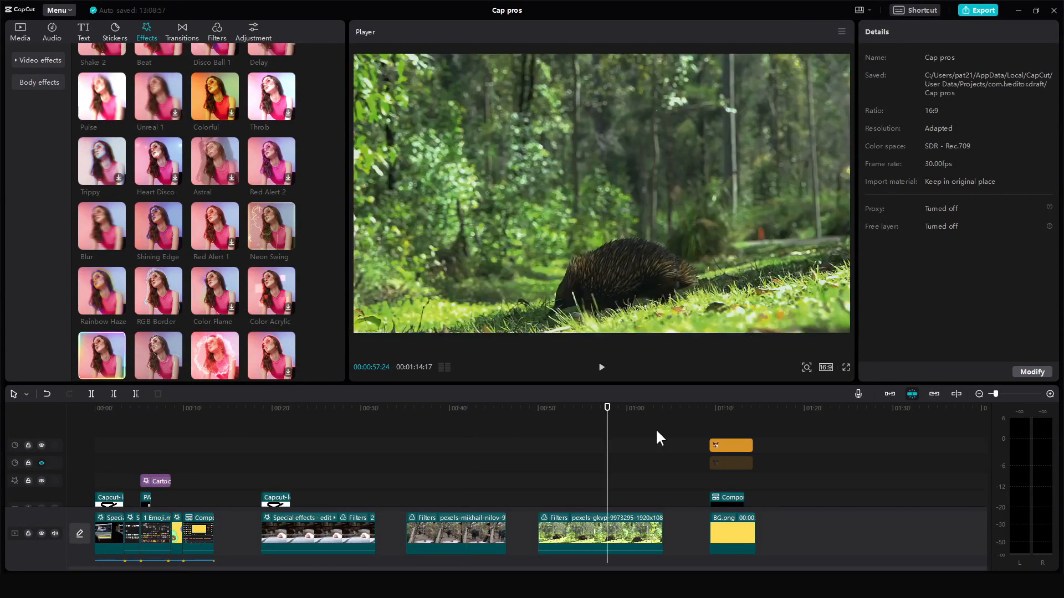
- Move the playhead to the dog sticker scene and export the current frame as a still image into the project
{"action": "left_click", "coordinate": [738, 425]}
{"action": "scroll", "coordinate": [548, 468], "scroll_direction": "down", "scroll_amount": 2}
{"action": "left_click", "coordinate": [547, 468]}
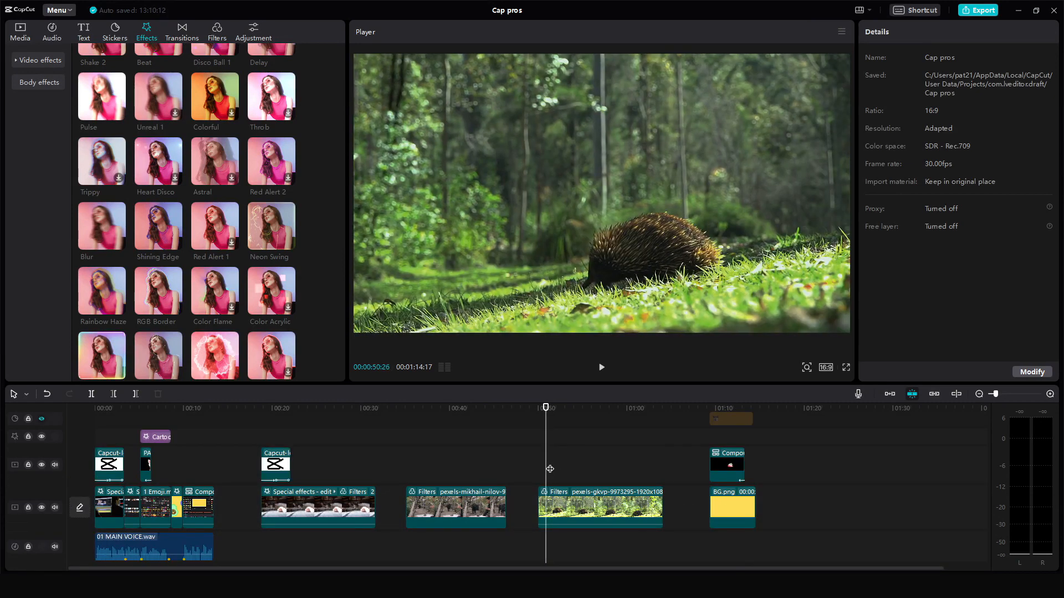
{"action": "left_click", "coordinate": [841, 31]}
{"action": "mouse_move", "coordinate": [843, 71]}
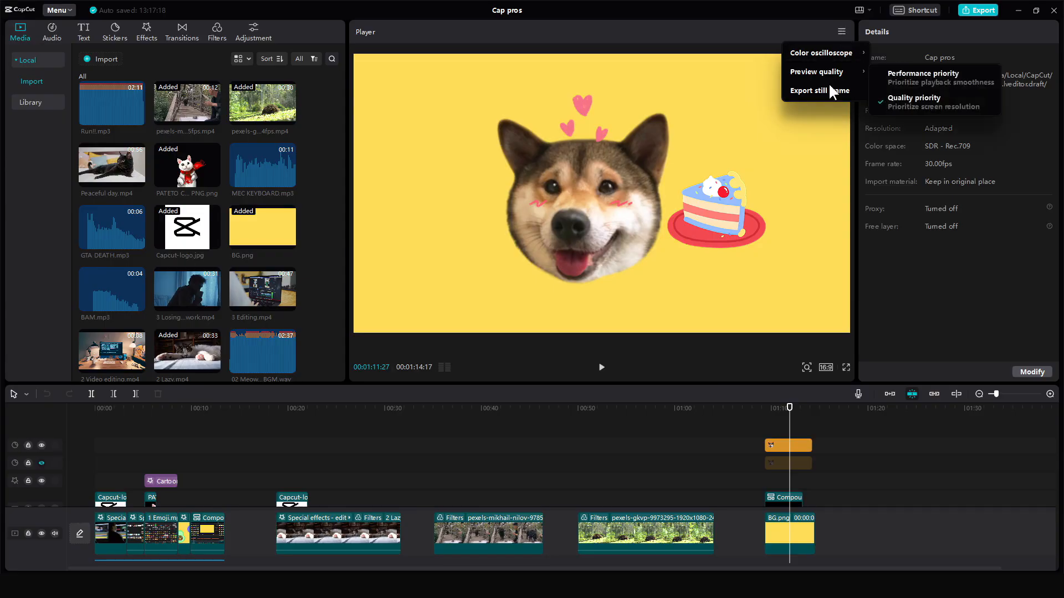
{"action": "left_click", "coordinate": [828, 86]}
{"action": "left_click", "coordinate": [637, 358]}
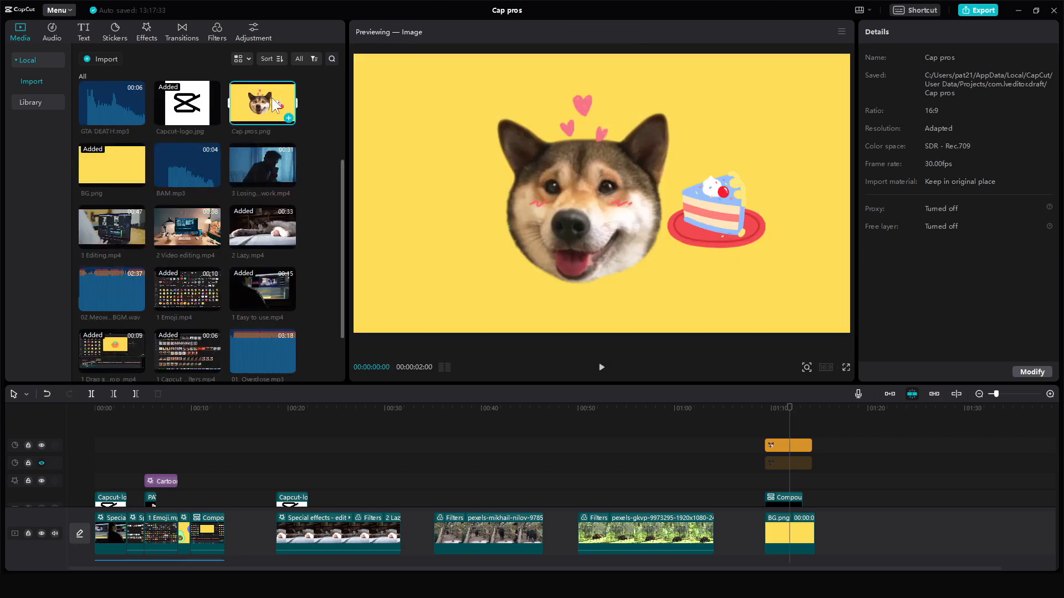
- Open the Export still frame dialog with its shortcut and cancel it
{"action": "key", "text": "ctrl+f"}
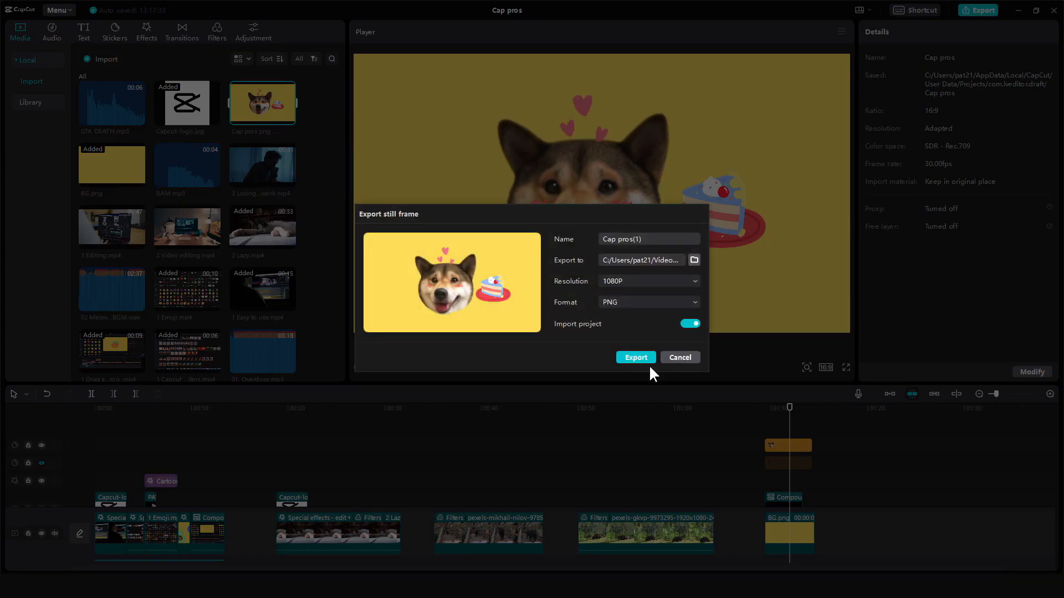
{"action": "left_click", "coordinate": [679, 357]}
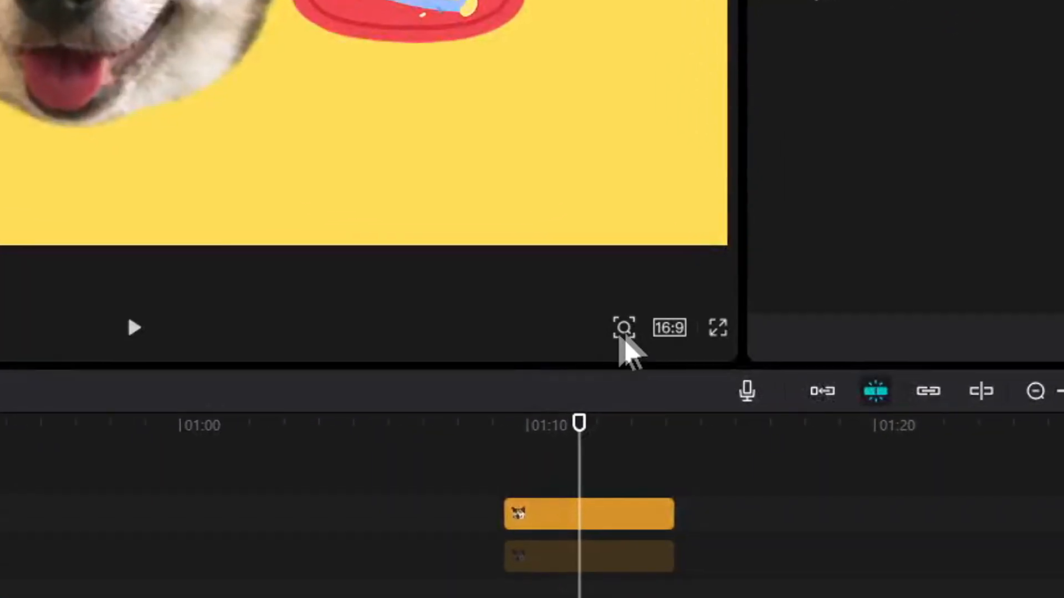
- Change the project's aspect ratio to 9:16
{"action": "left_click", "coordinate": [624, 328]}
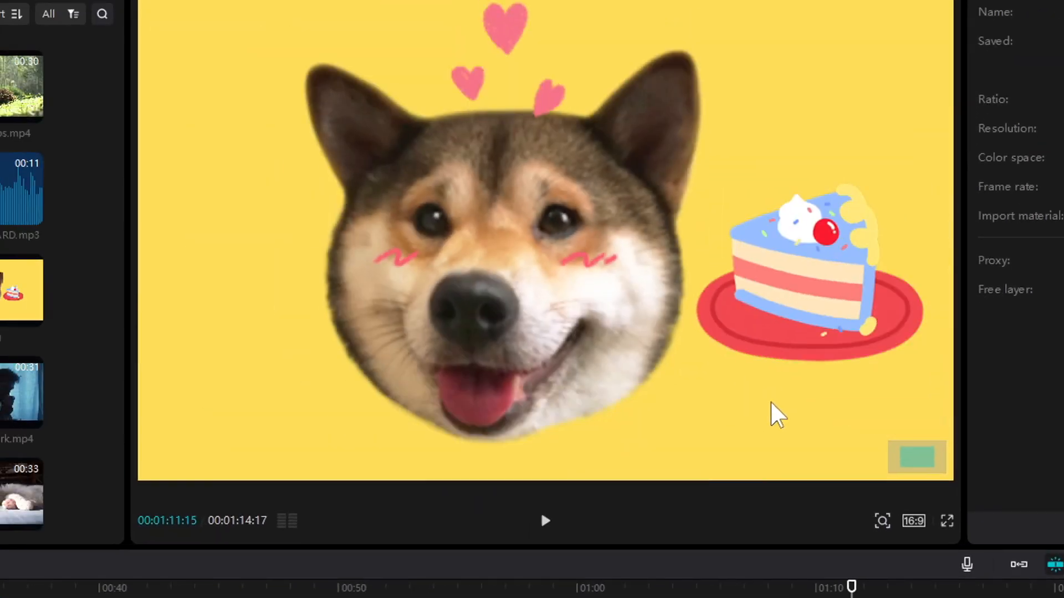
{"action": "scroll", "coordinate": [756, 399], "scroll_direction": "down", "scroll_amount": 3}
{"action": "scroll", "coordinate": [645, 360], "scroll_direction": "up", "scroll_amount": 4}
{"action": "scroll", "coordinate": [644, 360], "scroll_direction": "down", "scroll_amount": 1}
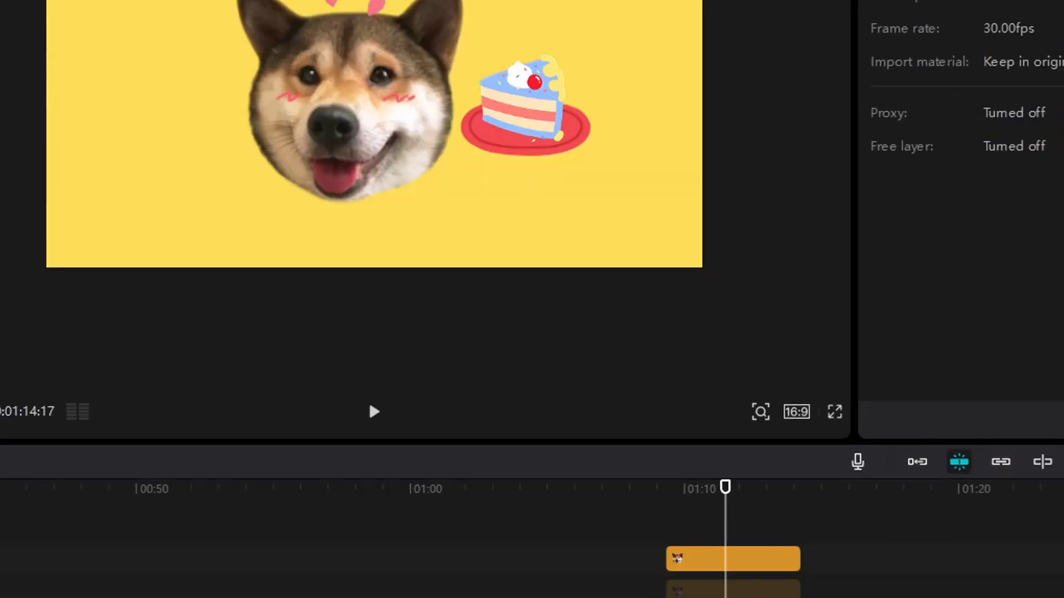
{"action": "left_click", "coordinate": [913, 520]}
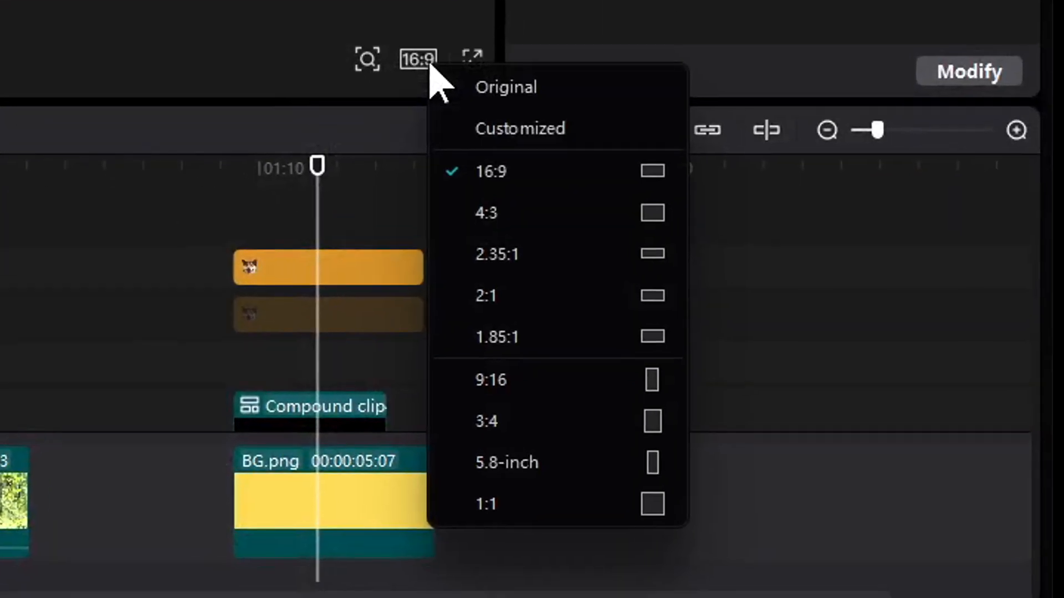
{"action": "left_click", "coordinate": [542, 379]}
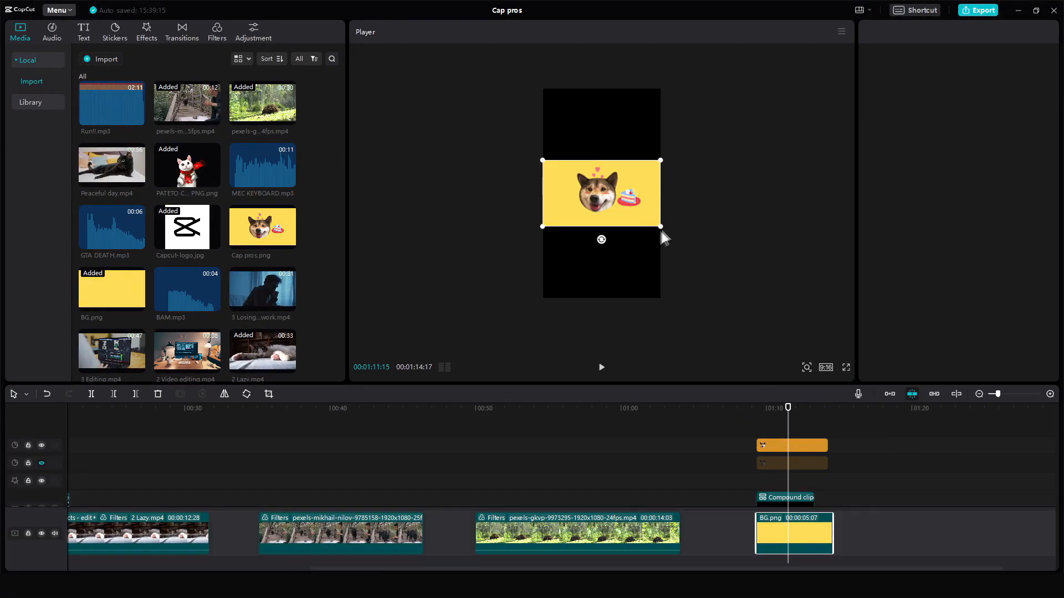
- Scale the BG image up to fill the vertical frame and view the preview full screen
{"action": "left_click_drag", "start_coordinate": [662, 231], "coordinate": [727, 334]}
{"action": "left_click", "coordinate": [729, 347]}
{"action": "left_click", "coordinate": [845, 369]}
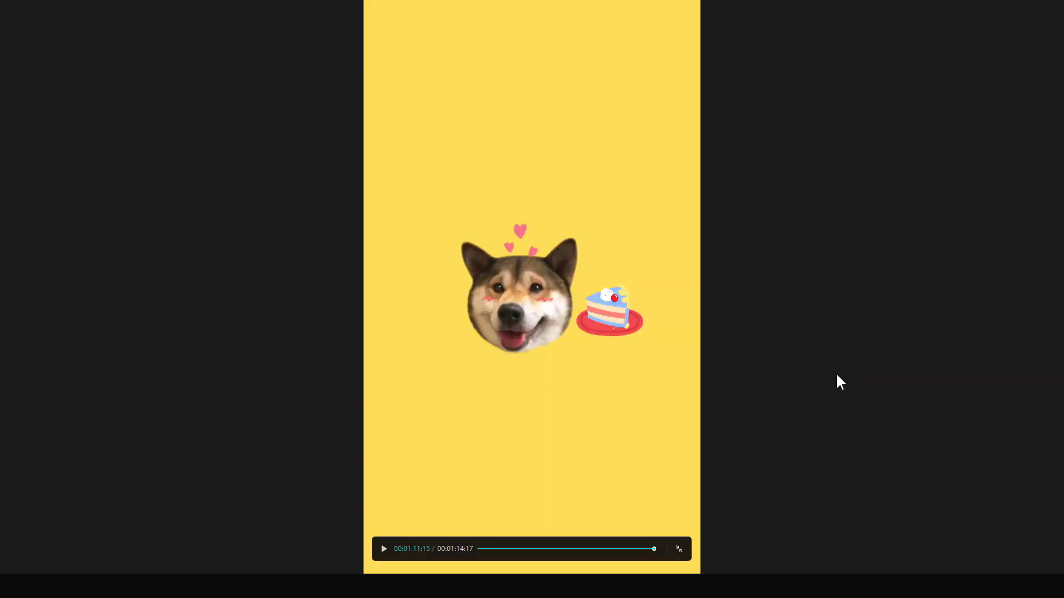
{"action": "key", "text": "f"}
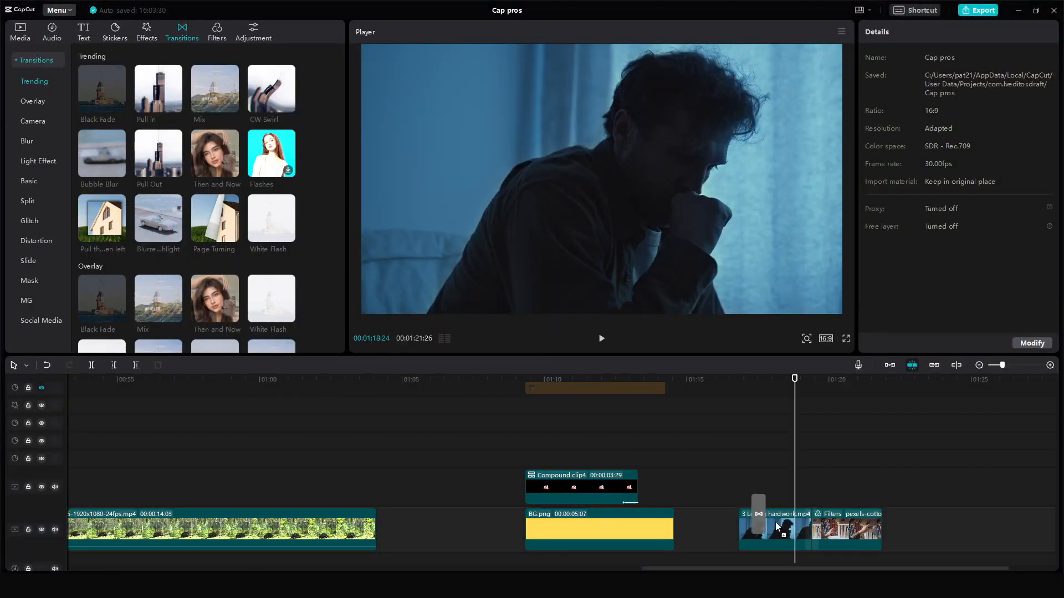
- Adjust the transition after the 3 Losing hardwork clip and drag the Pull…left transition onto the cut between BG.png and Compound clip2
{"action": "left_click", "coordinate": [810, 533]}
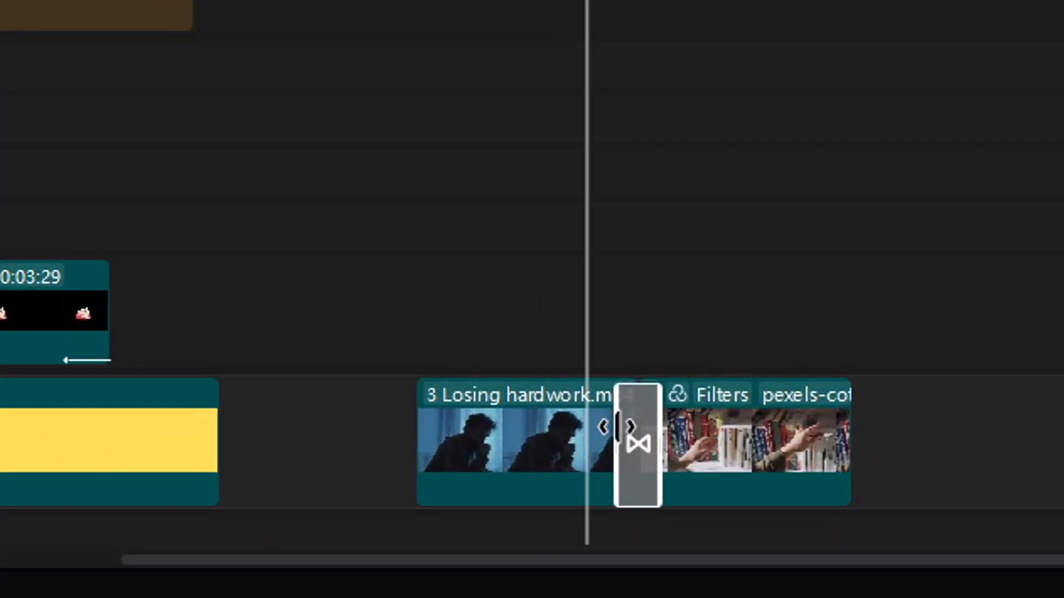
{"action": "left_click_drag", "start_coordinate": [546, 391], "coordinate": [525, 425]}
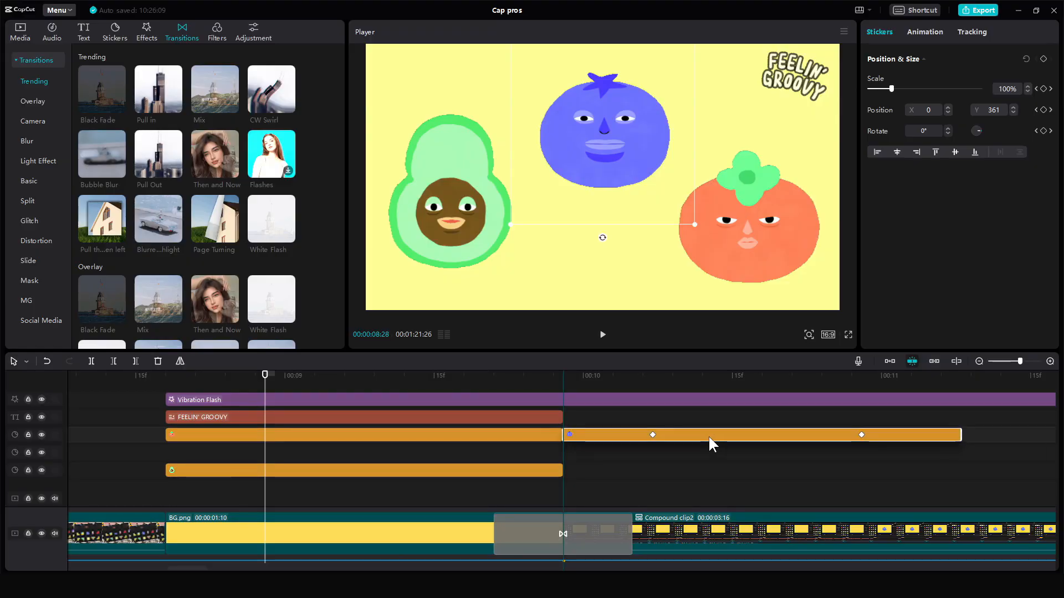
{"action": "left_click", "coordinate": [540, 446]}
{"action": "left_click", "coordinate": [502, 451]}
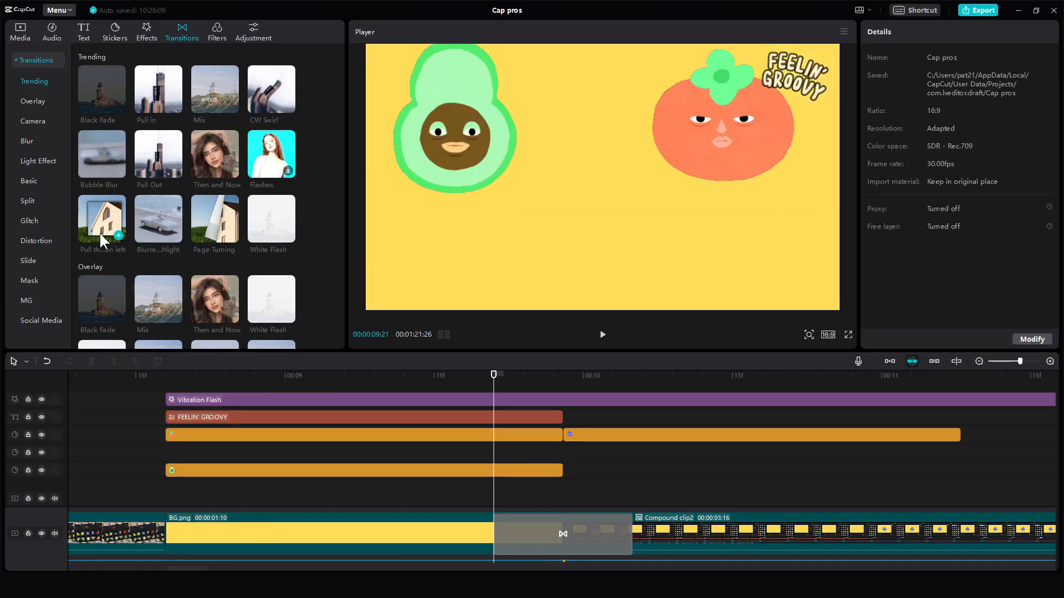
{"action": "left_click_drag", "start_coordinate": [120, 219], "coordinate": [555, 433]}
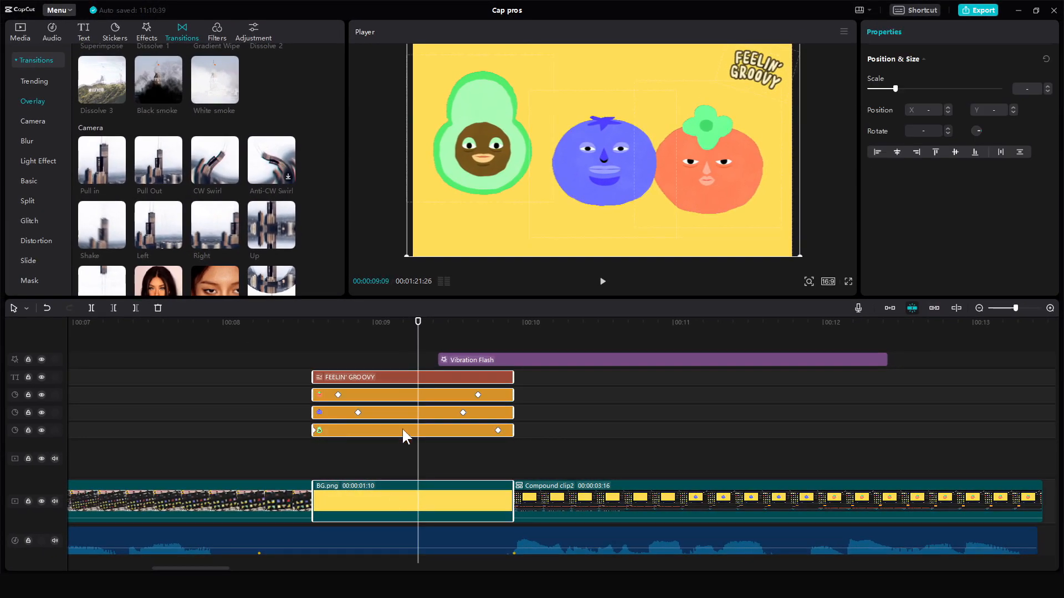
- Combine the selected sticker, text and background clips into a compound clip
{"action": "right_click", "coordinate": [381, 427]}
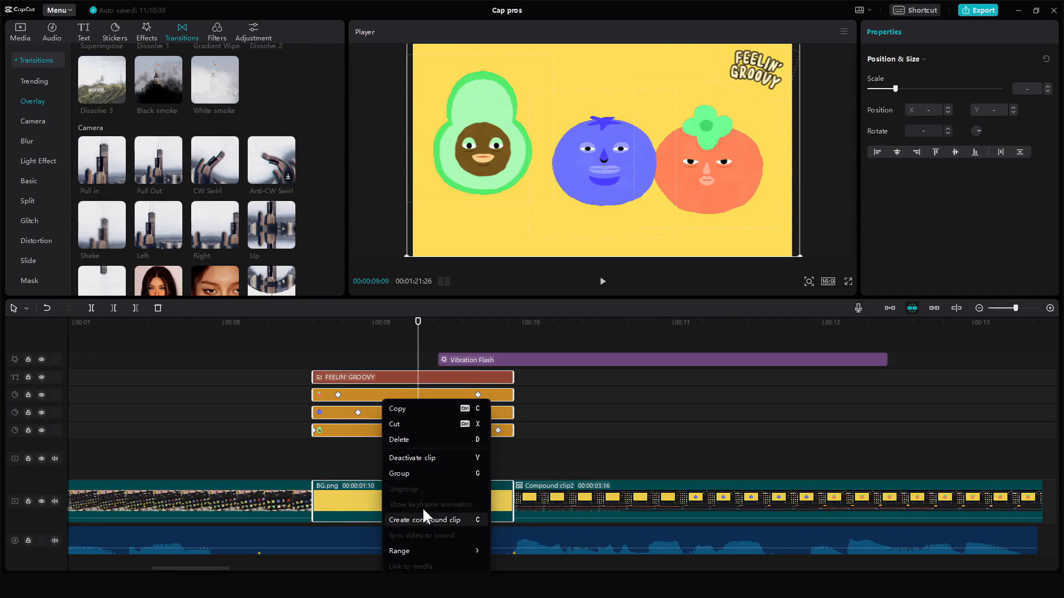
{"action": "key", "text": "c"}
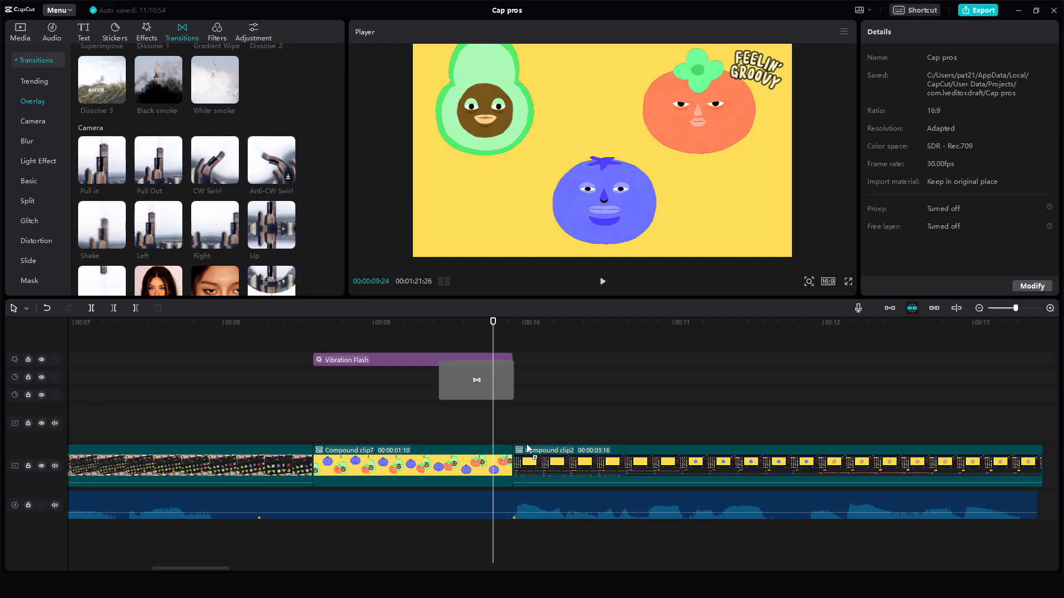
{"action": "left_click_drag", "start_coordinate": [527, 446], "coordinate": [498, 467]}
{"action": "left_click", "coordinate": [668, 418]}
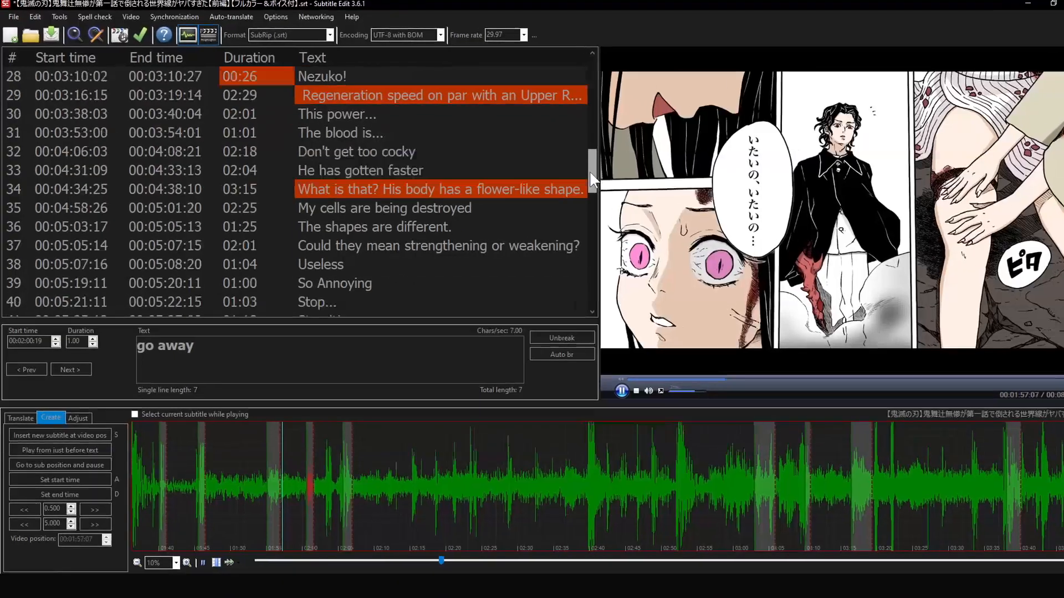
{"action": "scroll", "coordinate": [582, 166], "scroll_direction": "down", "scroll_amount": 5}
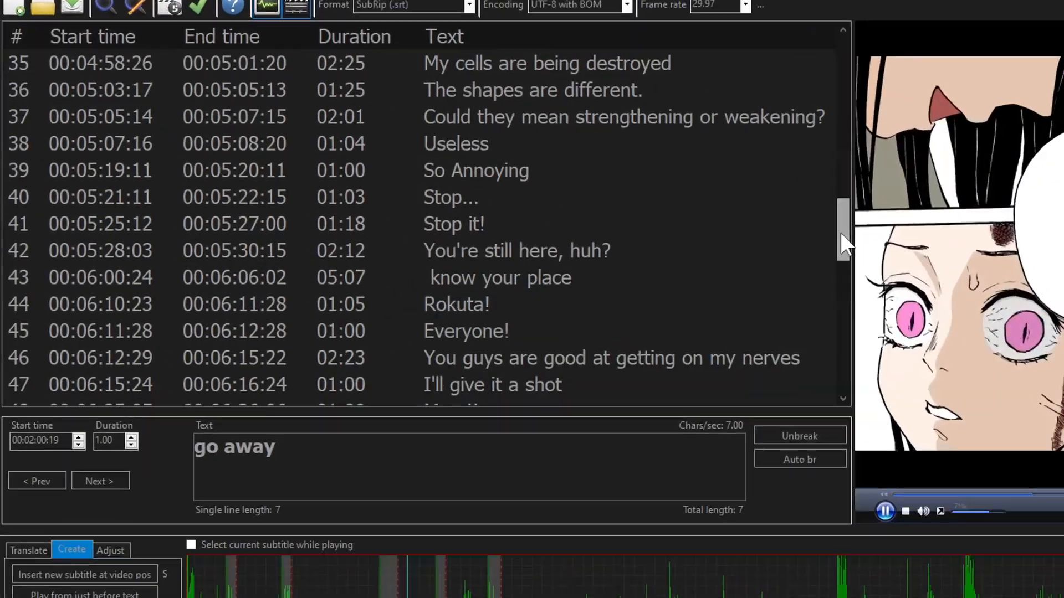
{"action": "scroll", "coordinate": [532, 249], "scroll_direction": "down", "scroll_amount": 6}
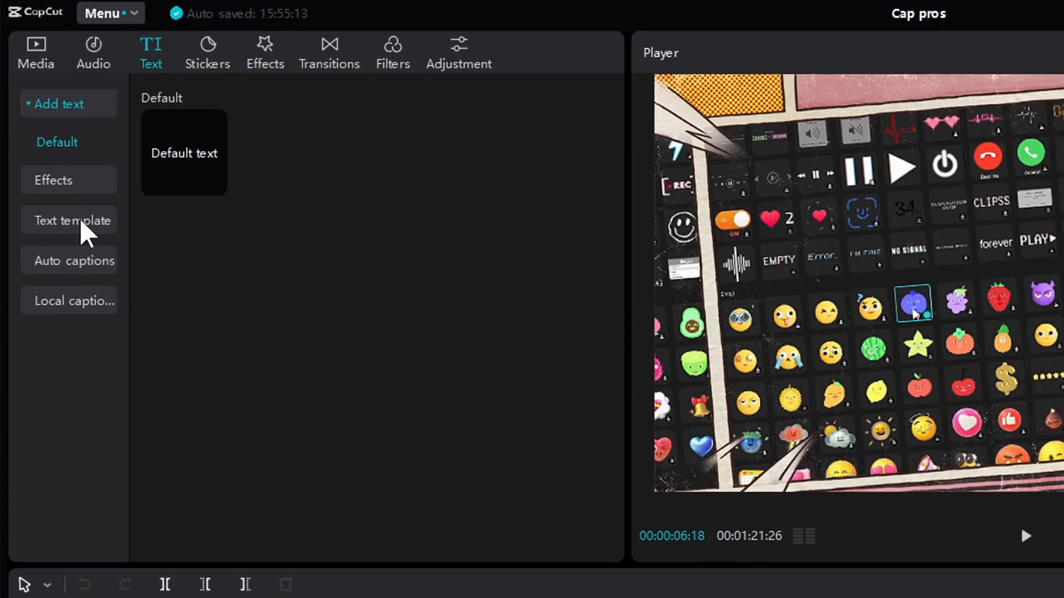
- Generate auto captions for the video with English as the recognition language
{"action": "left_click", "coordinate": [83, 274]}
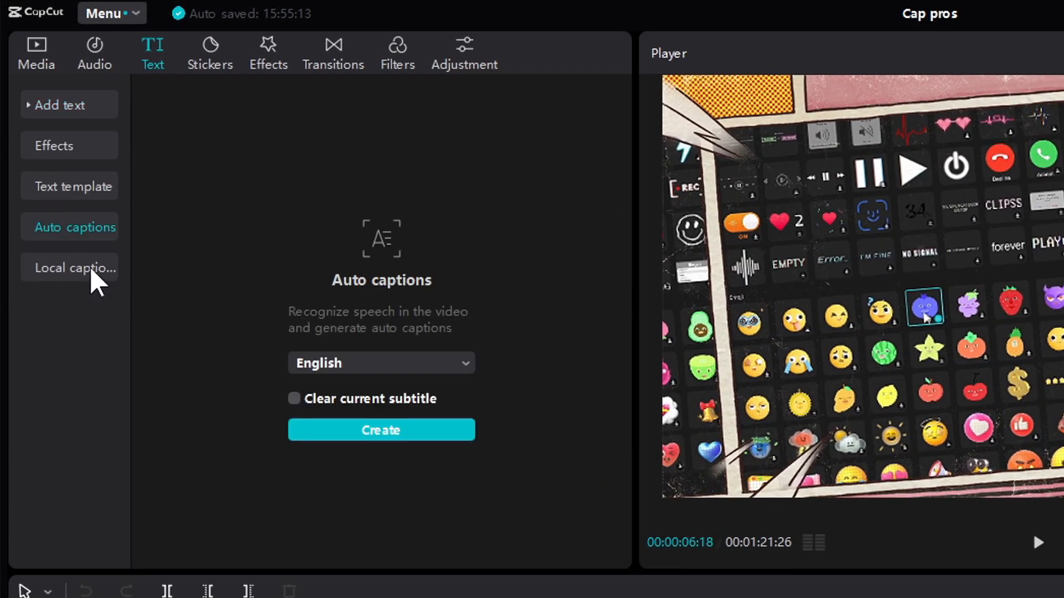
{"action": "left_click", "coordinate": [377, 363]}
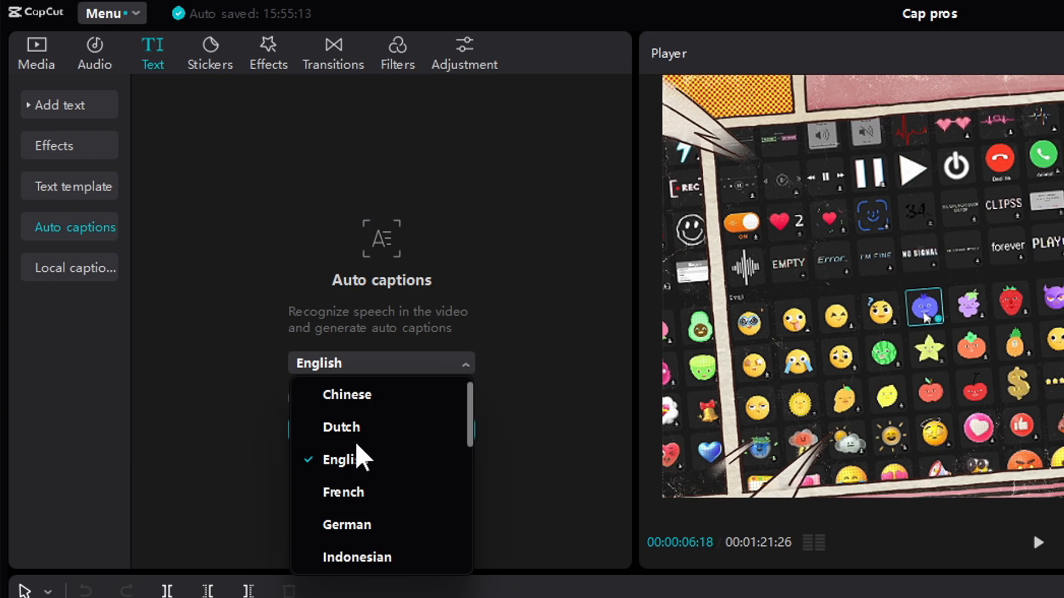
{"action": "left_click", "coordinate": [380, 451]}
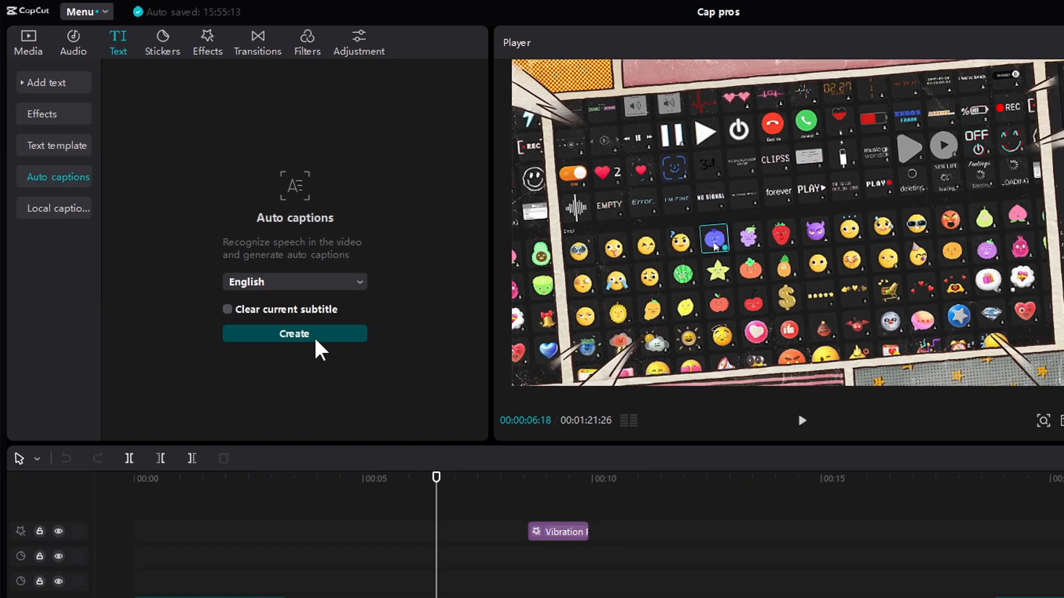
{"action": "left_click", "coordinate": [314, 335]}
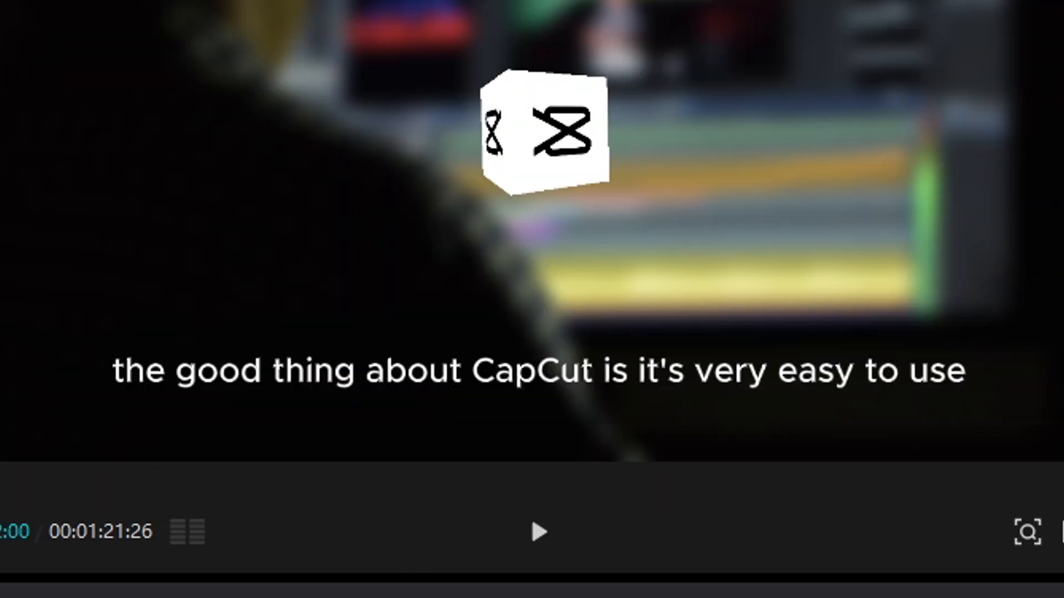
{"action": "left_click", "coordinate": [568, 355]}
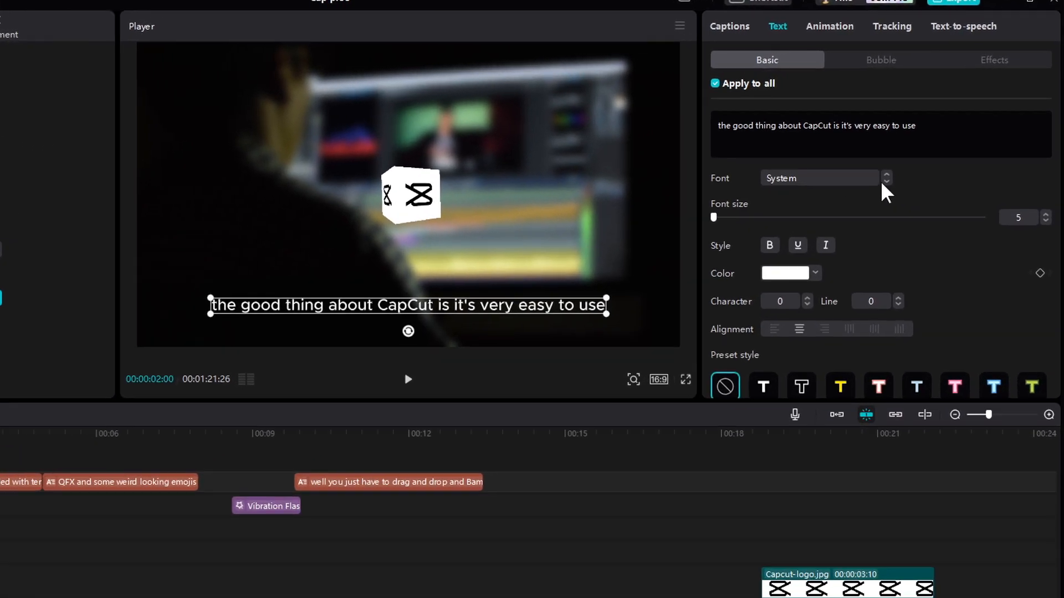
- Set all captions' font to Omnes Pro Bold and the font size to 8
{"action": "left_click", "coordinate": [885, 181]}
{"action": "left_click", "coordinate": [823, 244]}
{"action": "scroll", "coordinate": [832, 333], "scroll_direction": "down", "scroll_amount": 5}
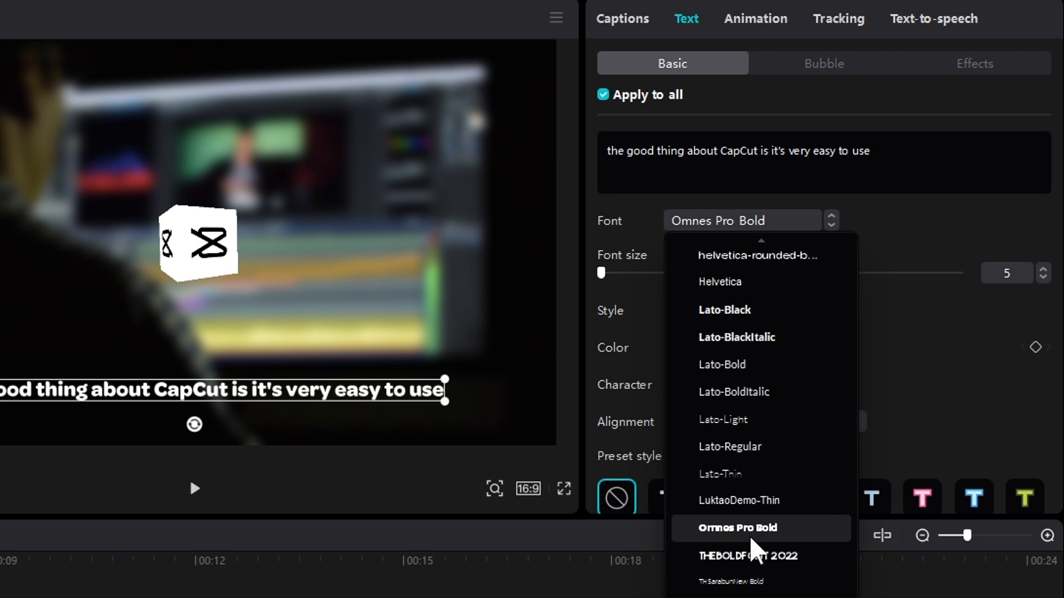
{"action": "left_click", "coordinate": [760, 537]}
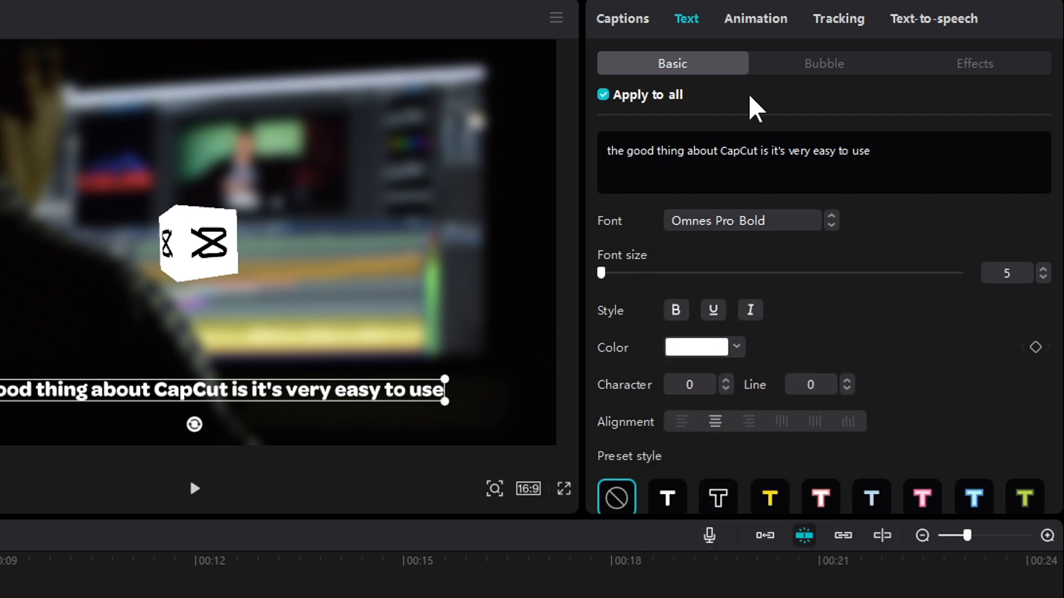
{"action": "left_click_drag", "start_coordinate": [605, 275], "coordinate": [607, 275]}
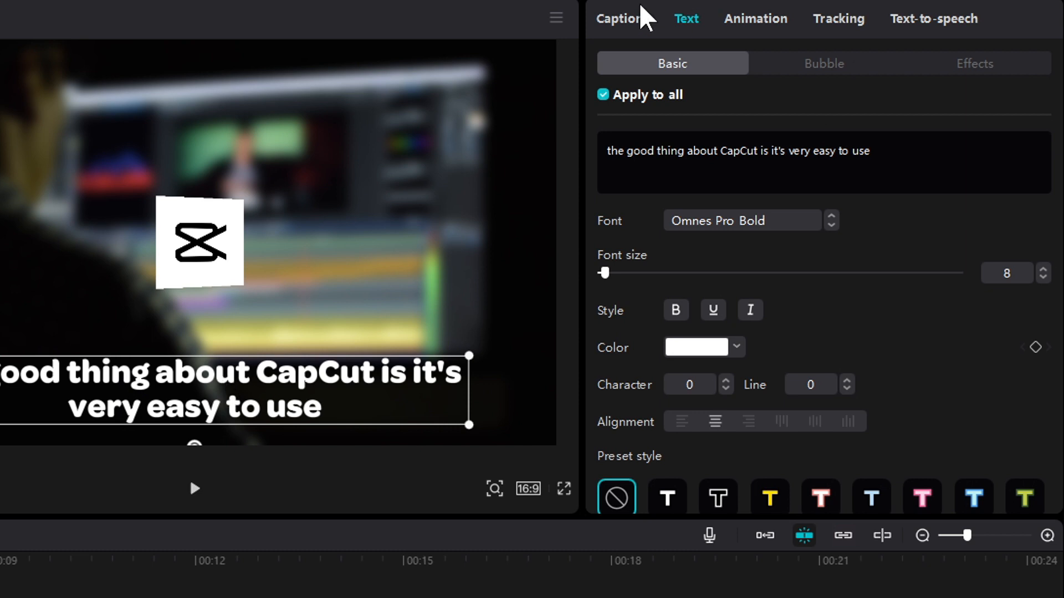
- Split the first caption after "The good thing about CapCut is" into two separate captions
{"action": "left_click", "coordinate": [637, 23]}
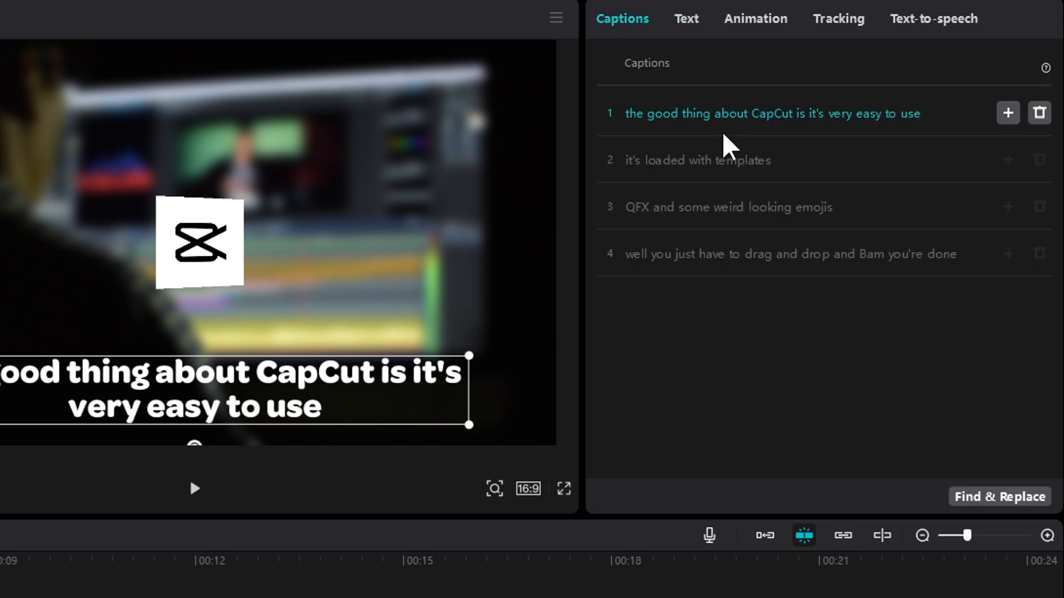
{"action": "double_click", "coordinate": [634, 113]}
{"action": "triple_click", "coordinate": [628, 114]}
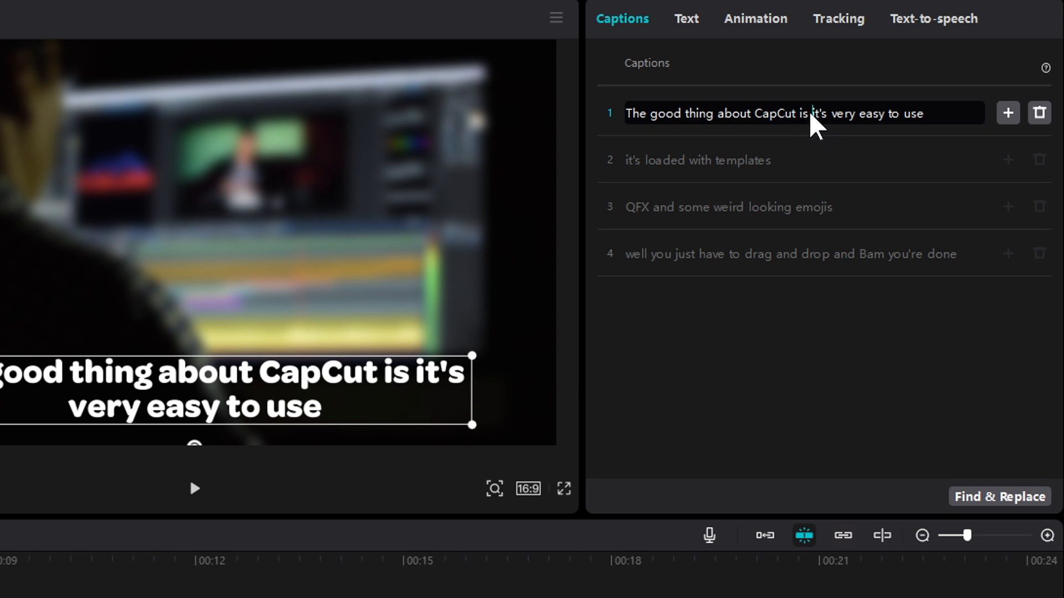
{"action": "key", "text": "Return"}
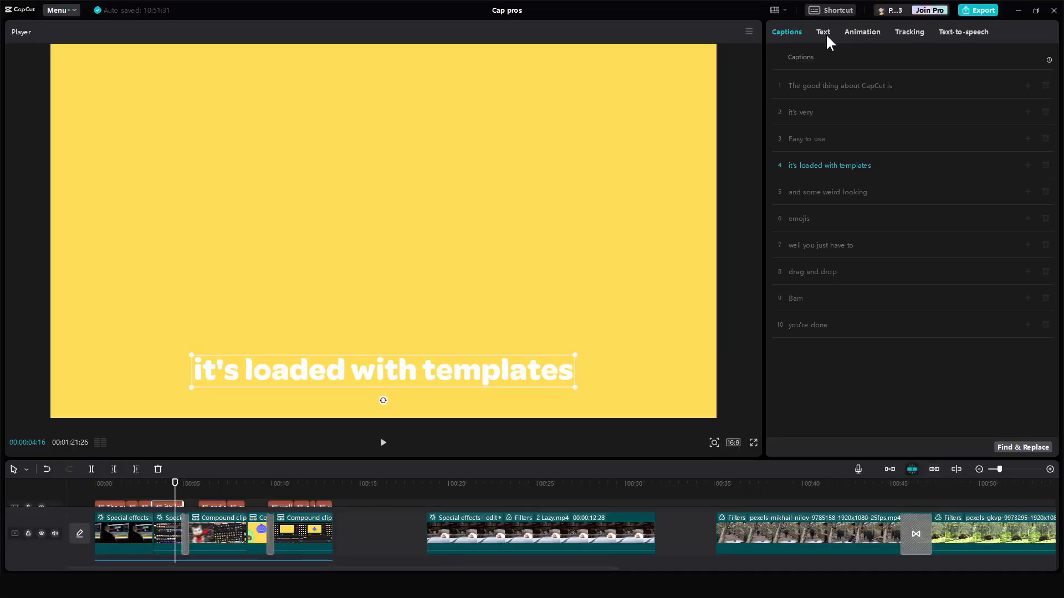
- Enable a stroke outline on the "it's loaded with templates" caption
{"action": "left_click", "coordinate": [823, 32]}
{"action": "scroll", "coordinate": [925, 306], "scroll_direction": "down", "scroll_amount": 5}
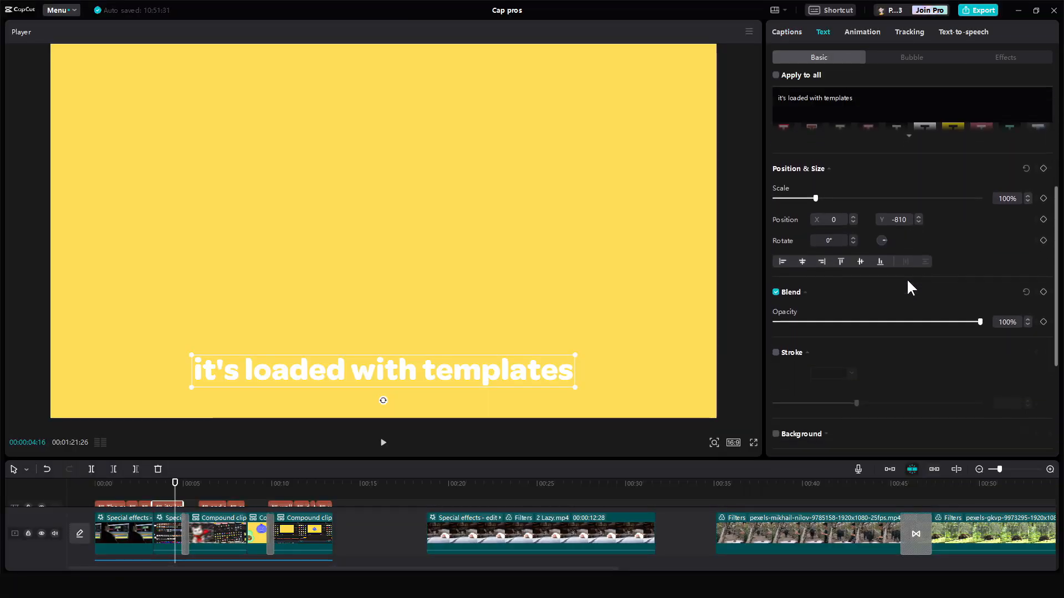
{"action": "left_click", "coordinate": [776, 322]}
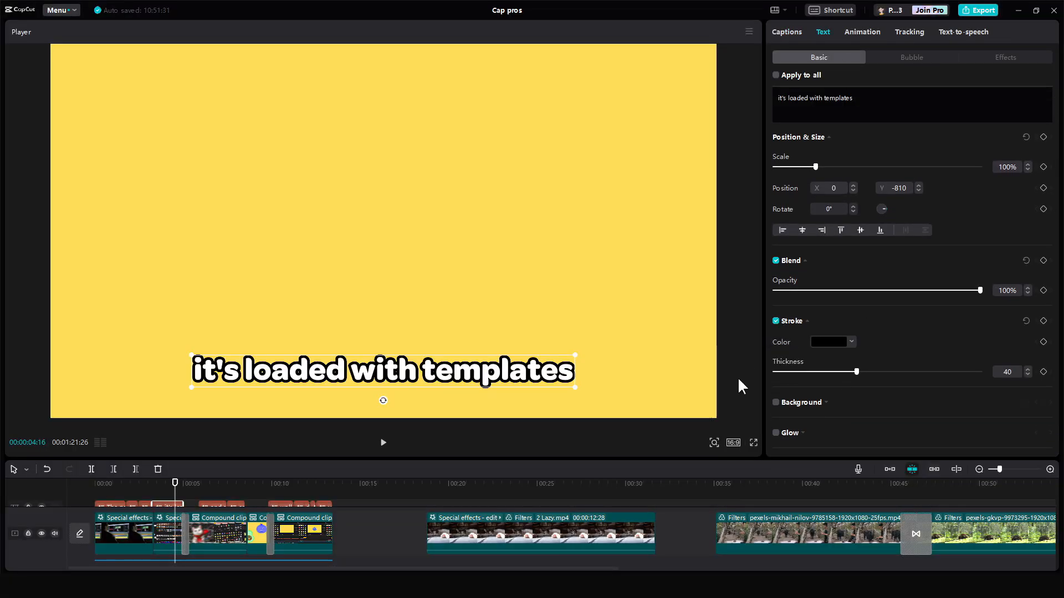
{"action": "mouse_move", "coordinate": [853, 373]}
{"action": "left_mouse_down"}
{"action": "mouse_move", "coordinate": [774, 373]}
{"action": "mouse_move", "coordinate": [930, 377]}
{"action": "mouse_move", "coordinate": [853, 373]}
{"action": "left_mouse_up"}
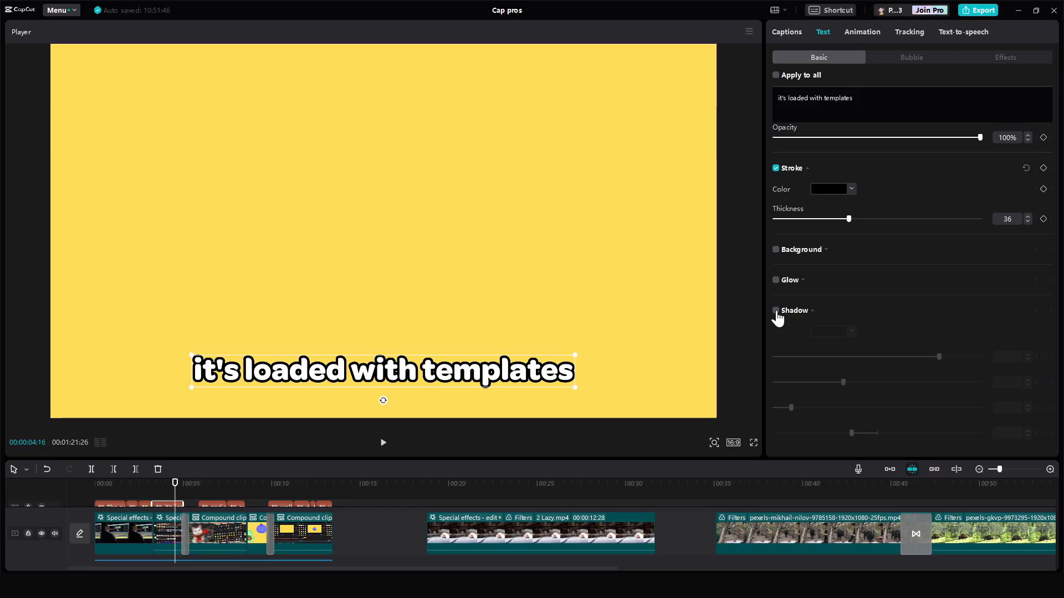
- Try several text effect styles on the "Easy to use" text, ending with one from the effects gallery
{"action": "left_click", "coordinate": [776, 311]}
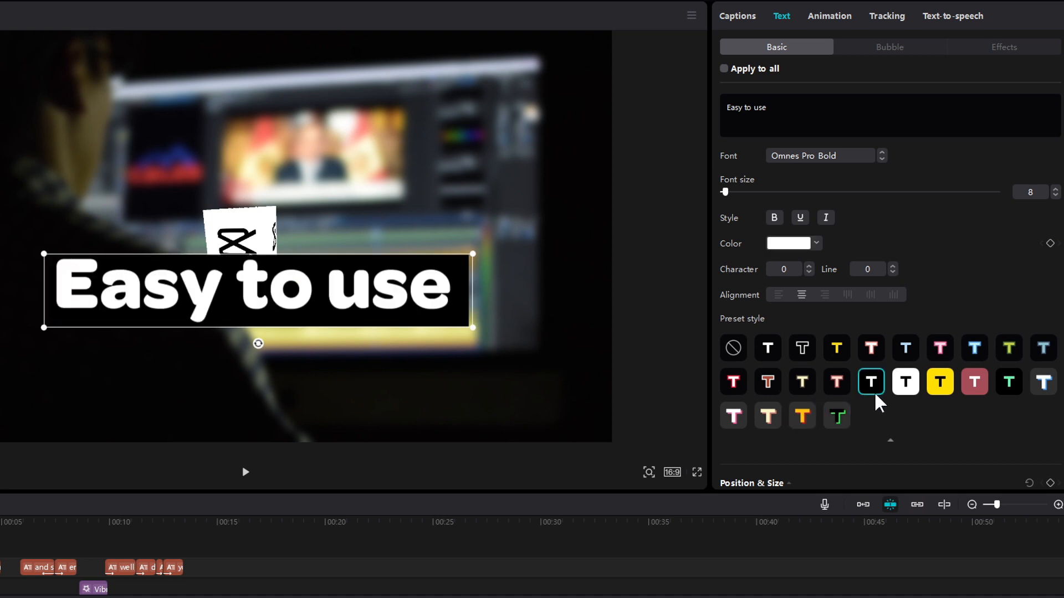
{"action": "left_click", "coordinate": [1004, 47]}
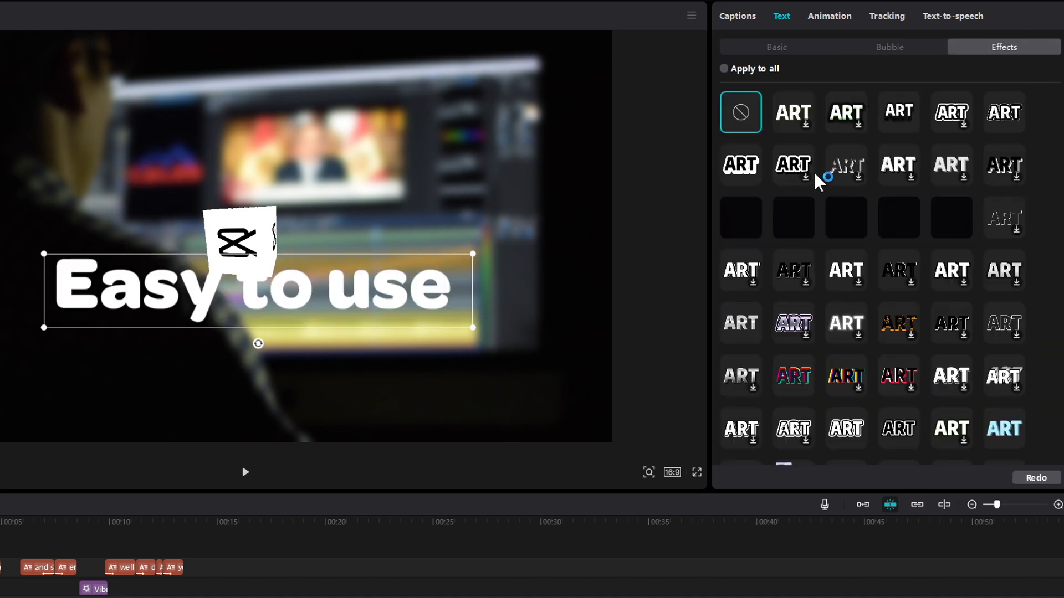
{"action": "left_click", "coordinate": [797, 285]}
{"action": "left_click", "coordinate": [836, 273]}
{"action": "left_click", "coordinate": [898, 324]}
{"action": "left_click", "coordinate": [898, 376]}
{"action": "left_click", "coordinate": [844, 373]}
{"action": "left_click", "coordinate": [794, 376]}
{"action": "left_click", "coordinate": [741, 376]}
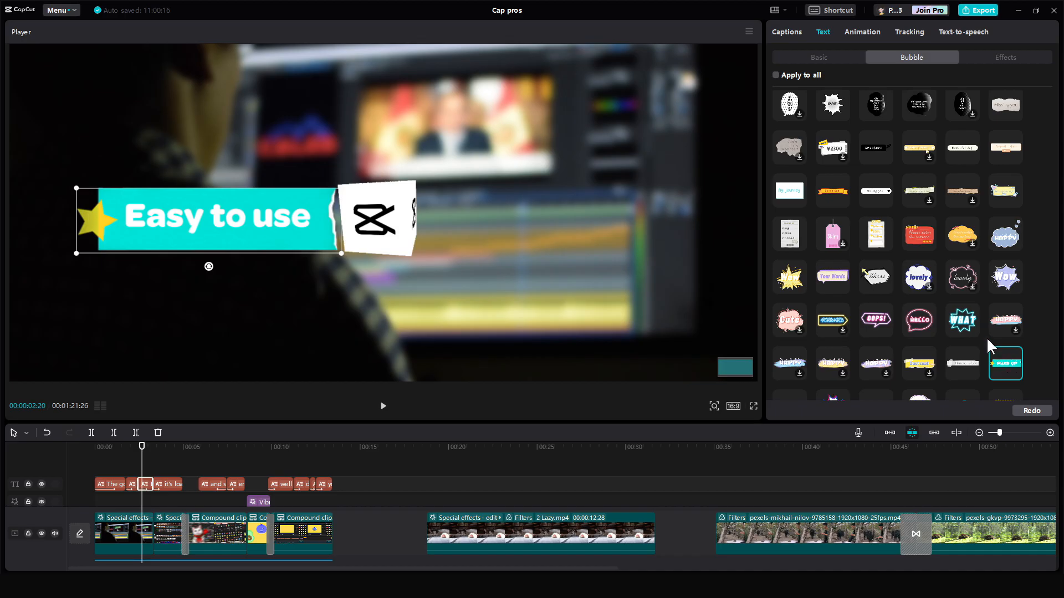
- Highlight the word CapCut in the first caption's text and color it yellow
{"action": "scroll", "coordinate": [991, 347], "scroll_direction": "down", "scroll_amount": 1}
{"action": "left_click_drag", "start_coordinate": [311, 245], "coordinate": [407, 283]}
{"action": "left_click", "coordinate": [552, 291]}
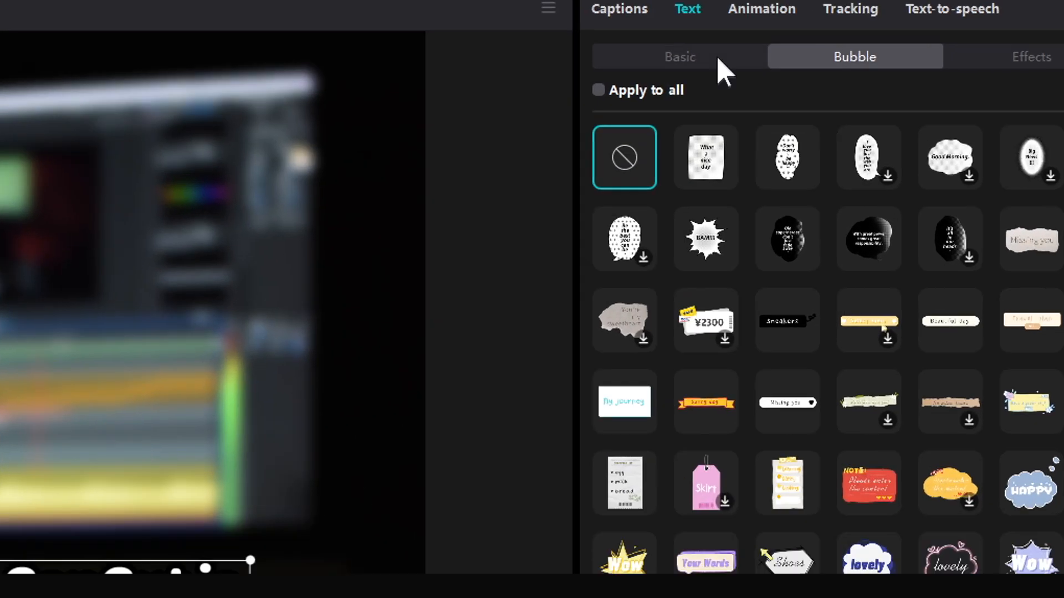
{"action": "left_click", "coordinate": [834, 58]}
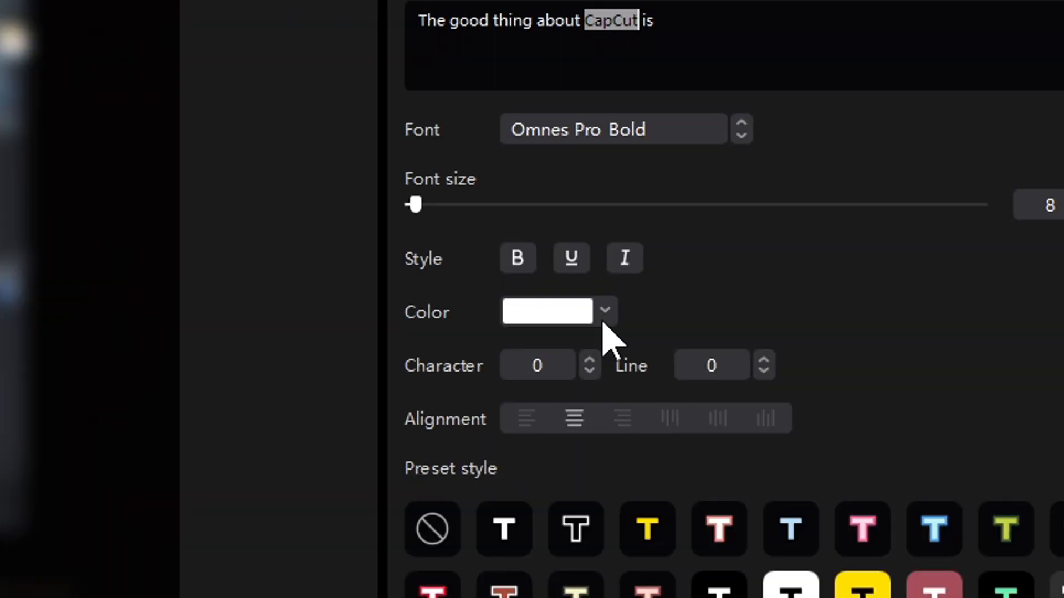
{"action": "left_click", "coordinate": [605, 311]}
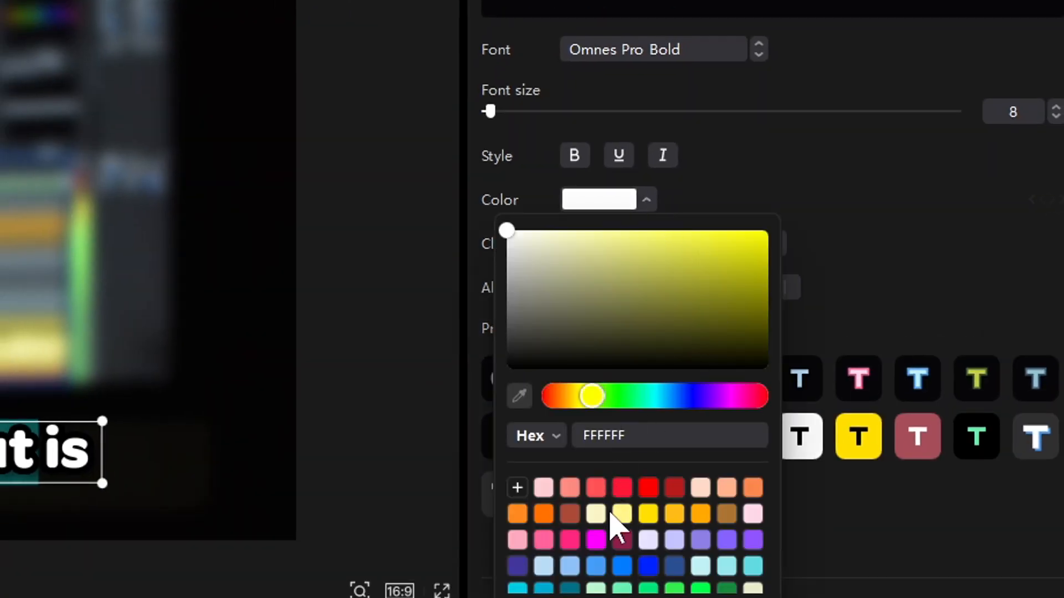
{"action": "left_click", "coordinate": [648, 514]}
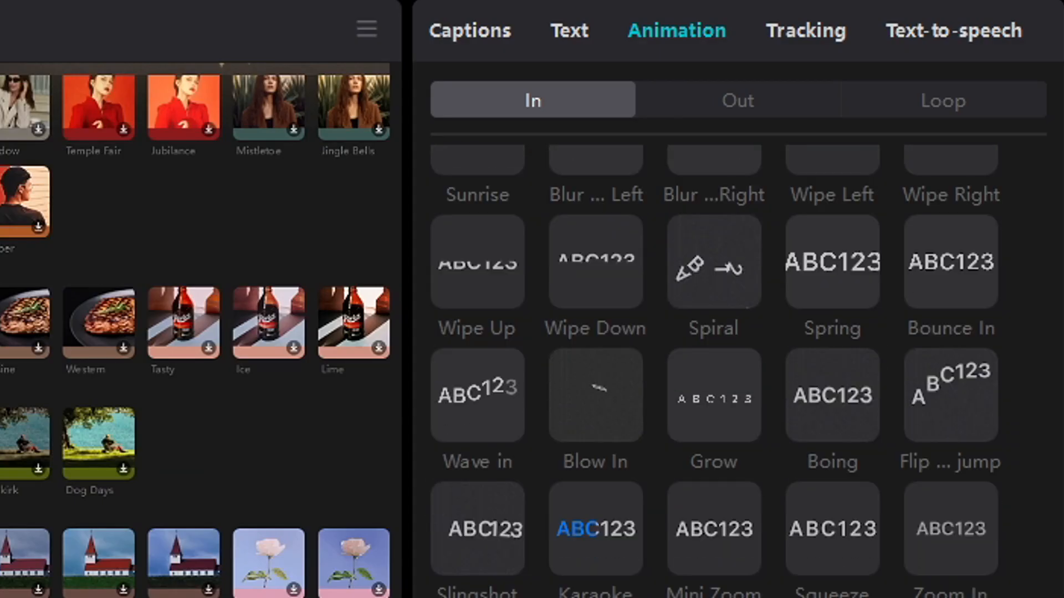
- Add the Bounce In entrance animation and a loop animation to the "it's loaded with templates" caption
{"action": "left_click", "coordinate": [956, 288]}
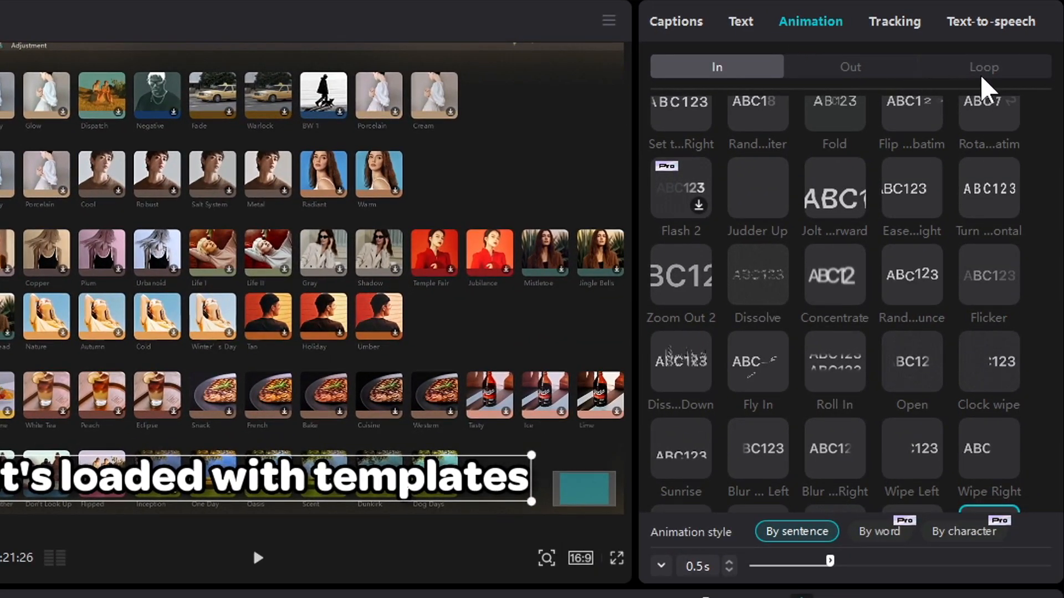
{"action": "left_click", "coordinate": [980, 74]}
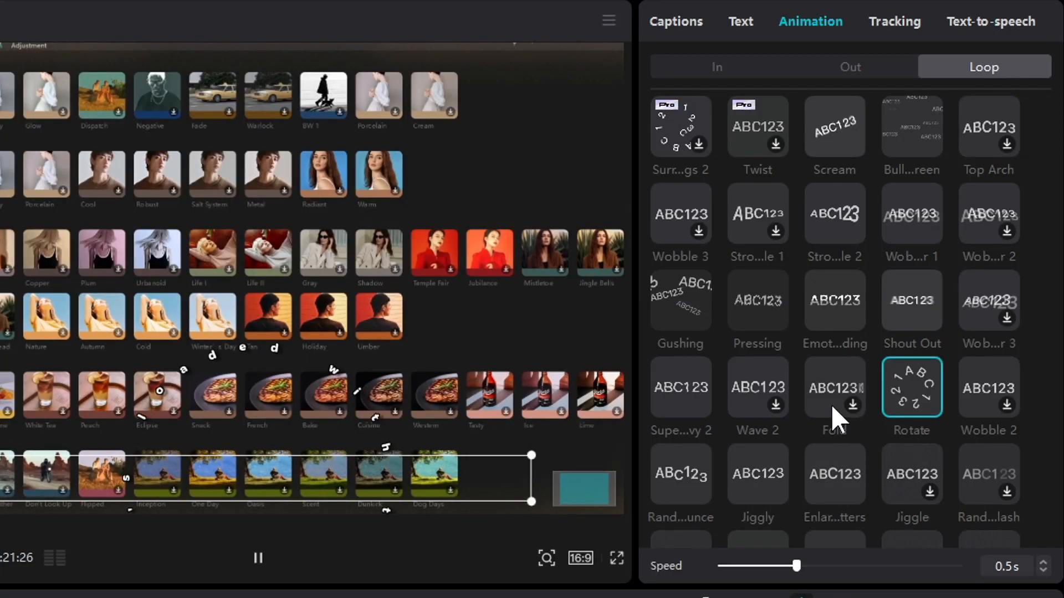
{"action": "left_click", "coordinate": [831, 412]}
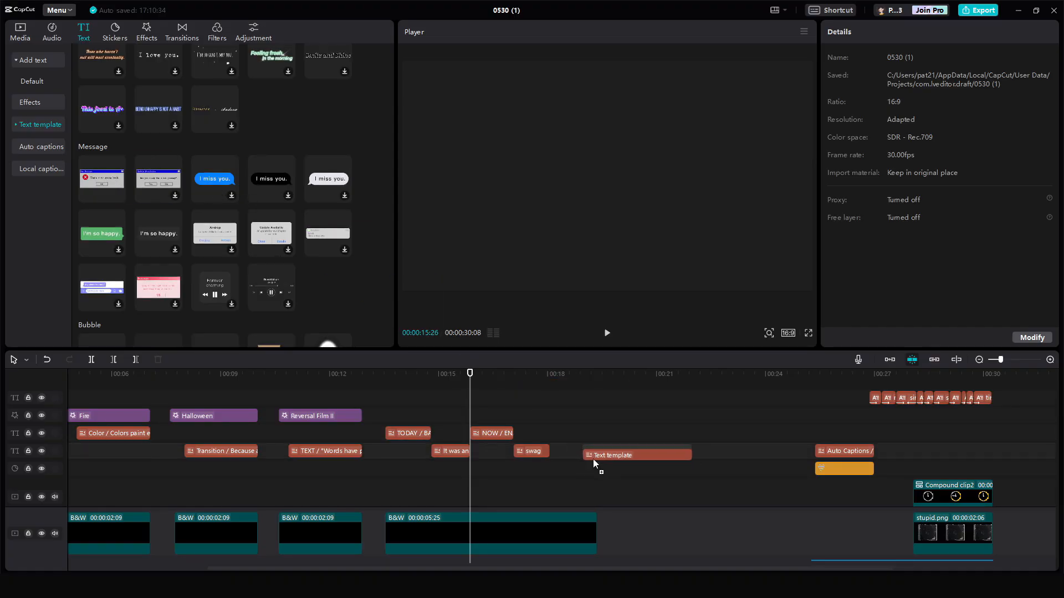
- Lengthen the long B&W clip to about 10 seconds
{"action": "left_click_drag", "start_coordinate": [593, 459], "coordinate": [614, 455]}
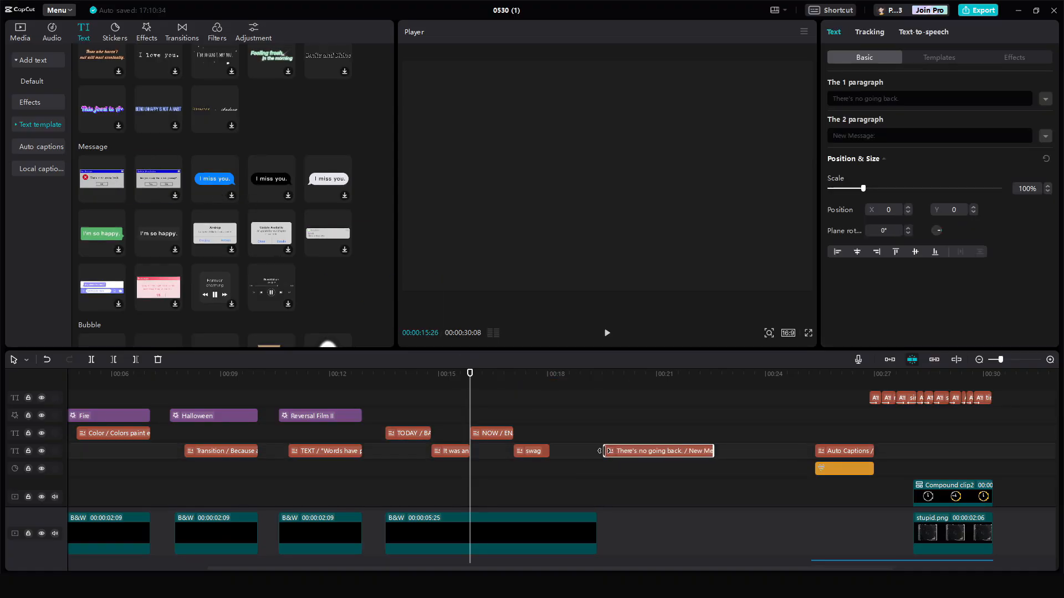
{"action": "left_click", "coordinate": [614, 438]}
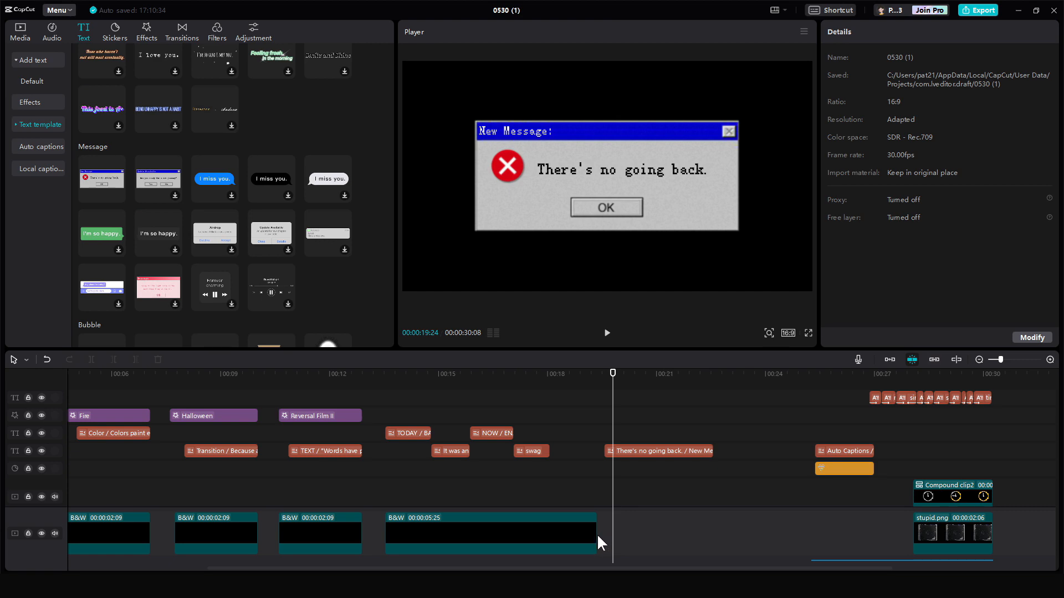
{"action": "left_click_drag", "start_coordinate": [597, 536], "coordinate": [646, 534]}
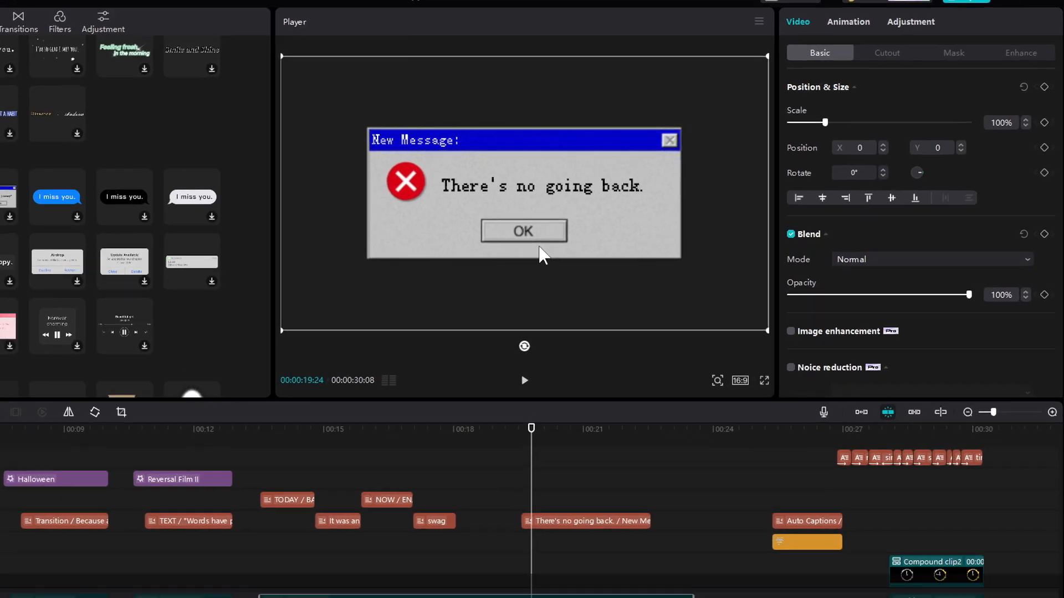
- Edit the error message template's title to "Window" and its message to "Error 404"
{"action": "left_click", "coordinate": [521, 133]}
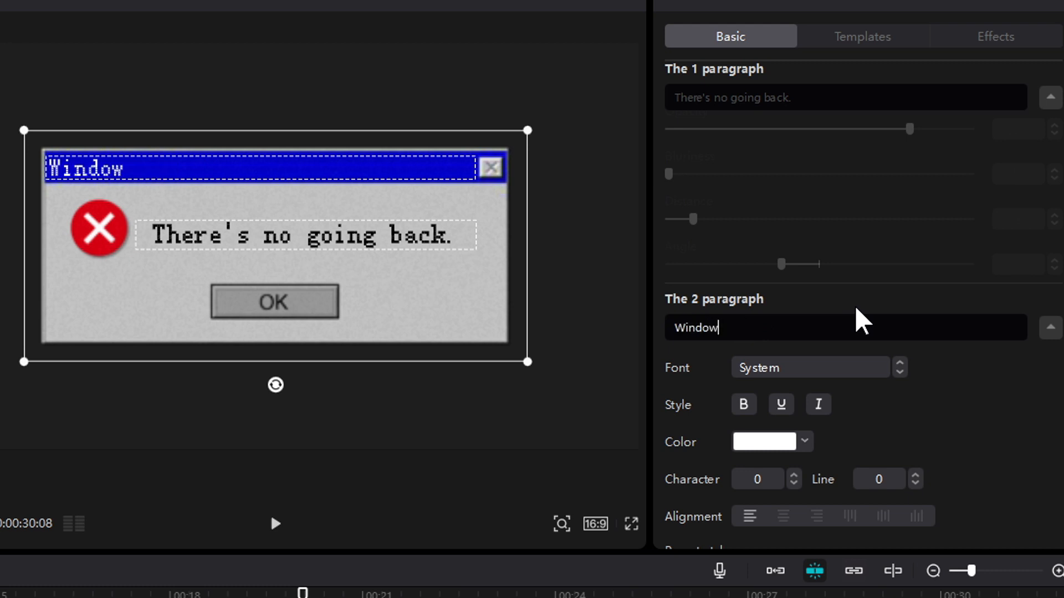
{"action": "left_click", "coordinate": [285, 235]}
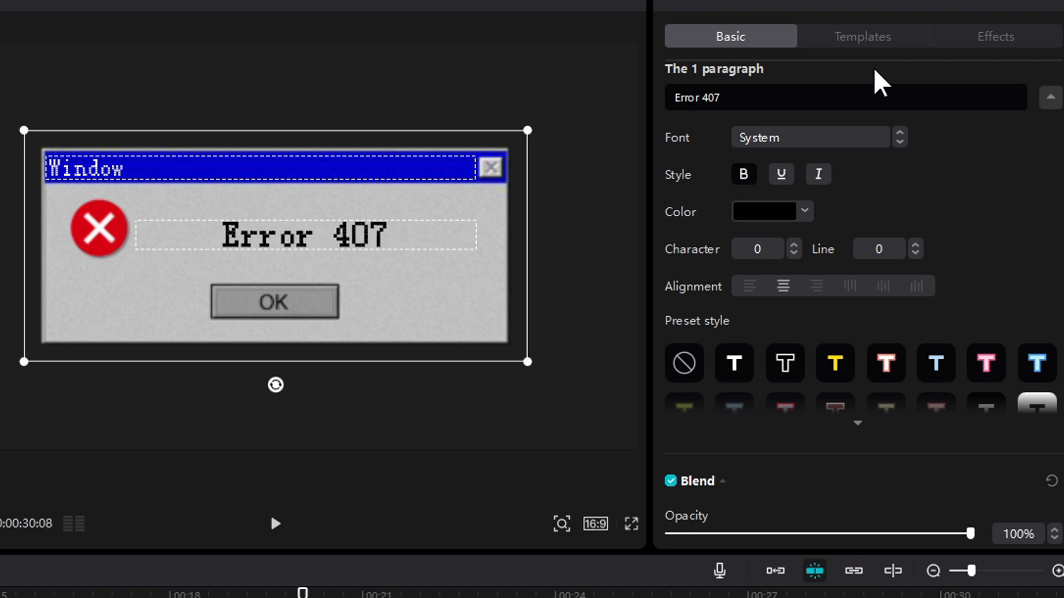
{"action": "left_click", "coordinate": [282, 292]}
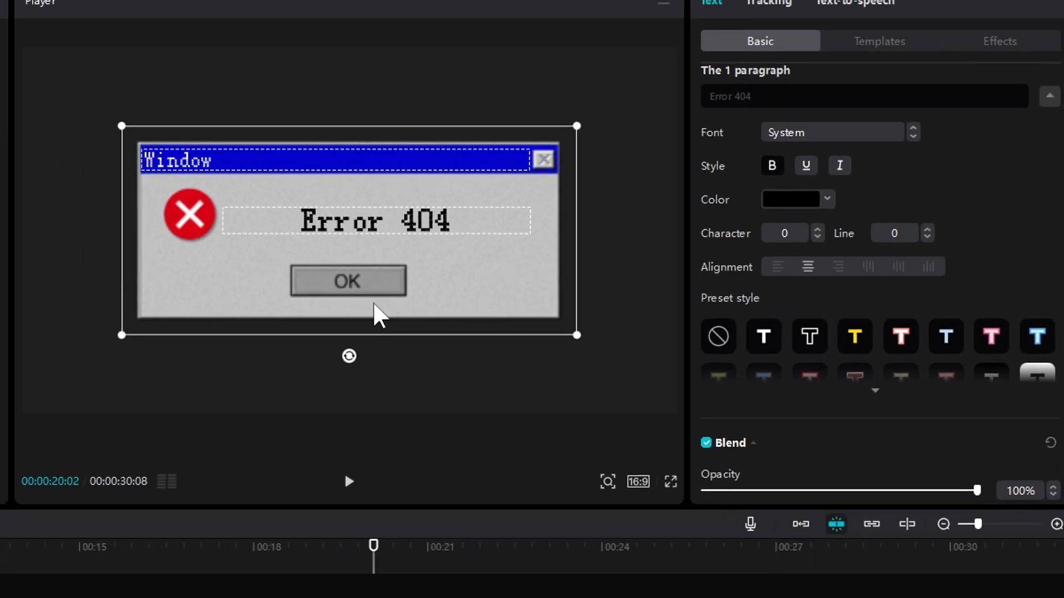
- Add the Fault cassette effect above the error message text on the timeline
{"action": "left_click", "coordinate": [617, 482]}
{"action": "left_click", "coordinate": [142, 31]}
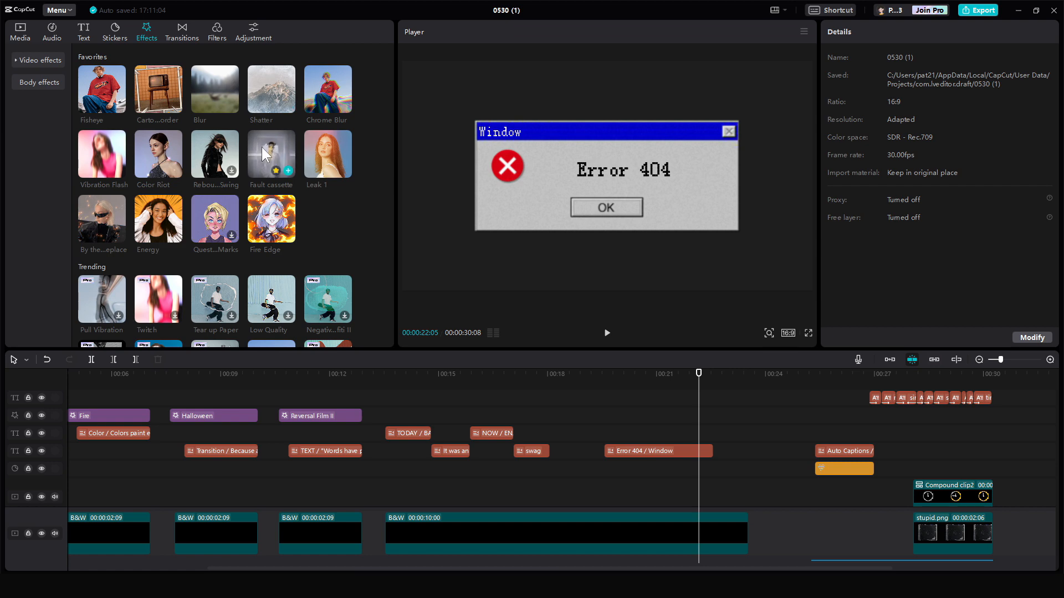
{"action": "left_click_drag", "start_coordinate": [575, 406], "coordinate": [609, 420]}
{"action": "key", "text": "ctrl+z"}
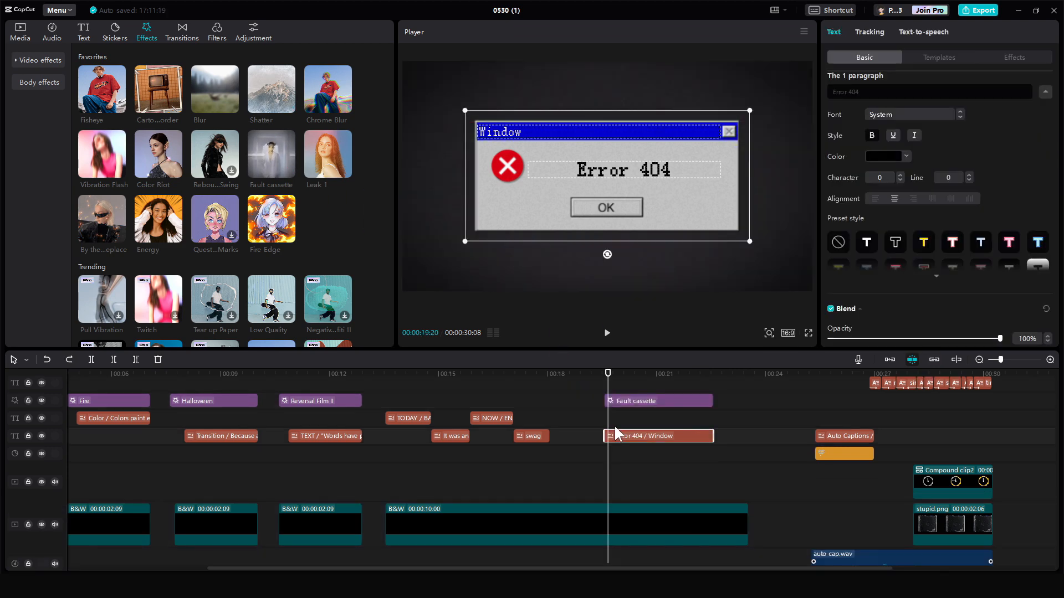
- Combine the error message text and Fault cassette effect into a compound clip and play it back
{"action": "left_click", "coordinate": [648, 425]}
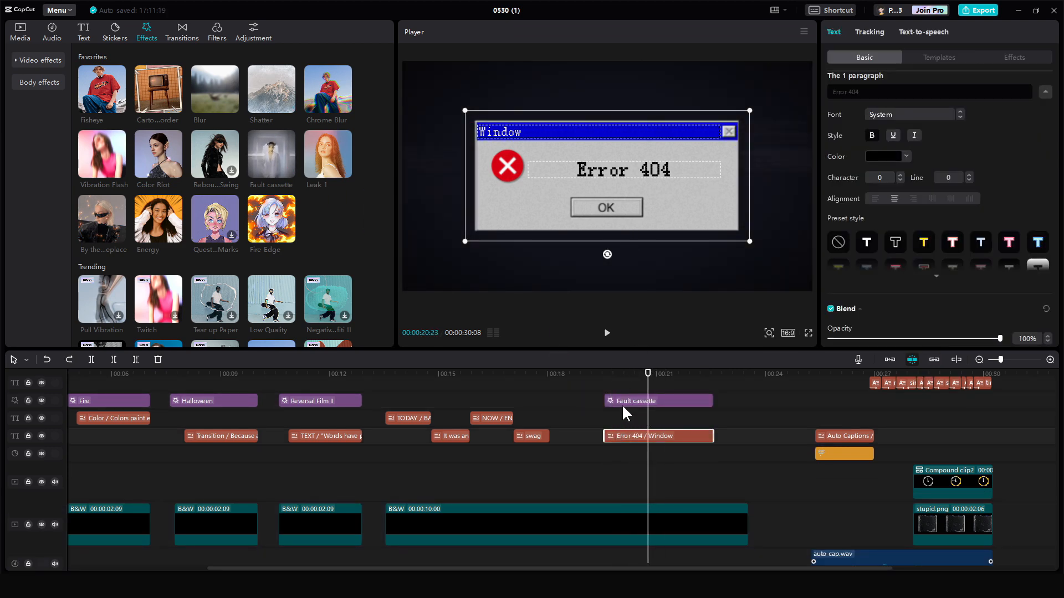
{"action": "left_click", "coordinate": [613, 425]}
{"action": "key", "text": "alt+g"}
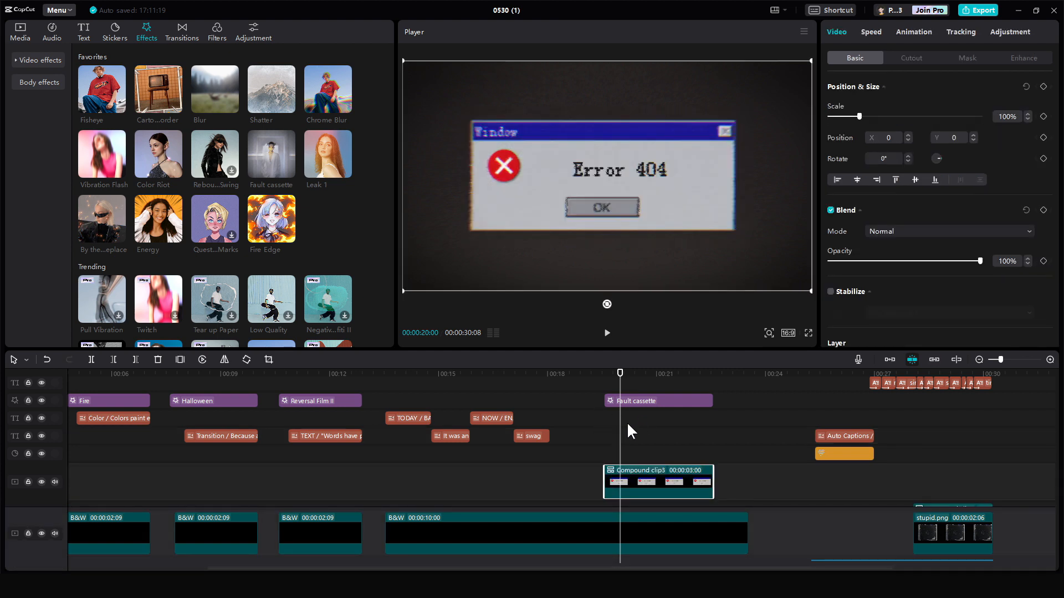
{"action": "left_click", "coordinate": [609, 424]}
{"action": "key", "text": "space"}
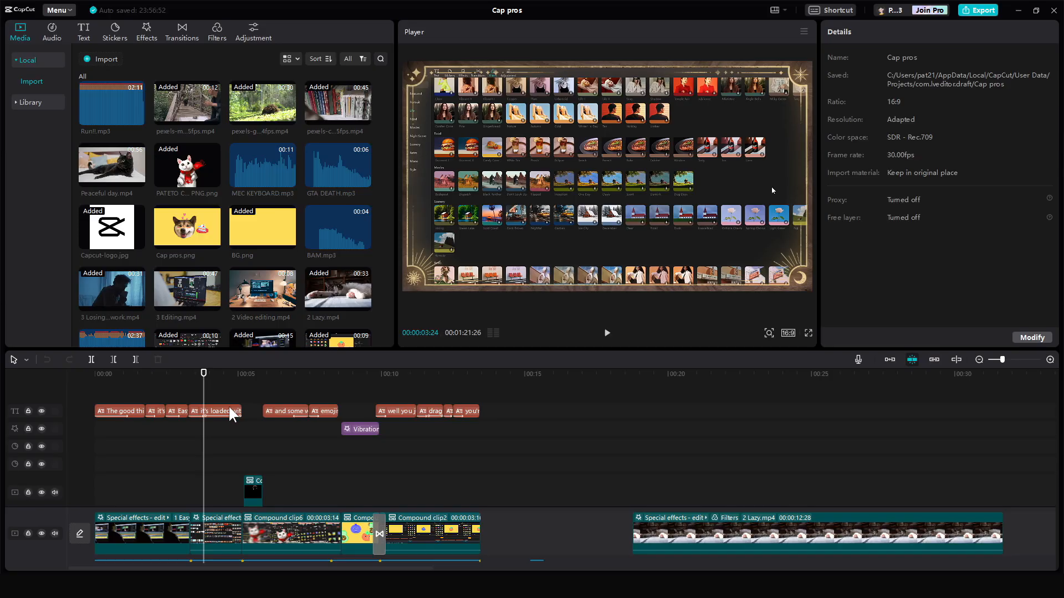
- Select a run of caption text clips and read them aloud with the Charming Male text-to-speech voice
{"action": "left_click", "coordinate": [231, 412]}
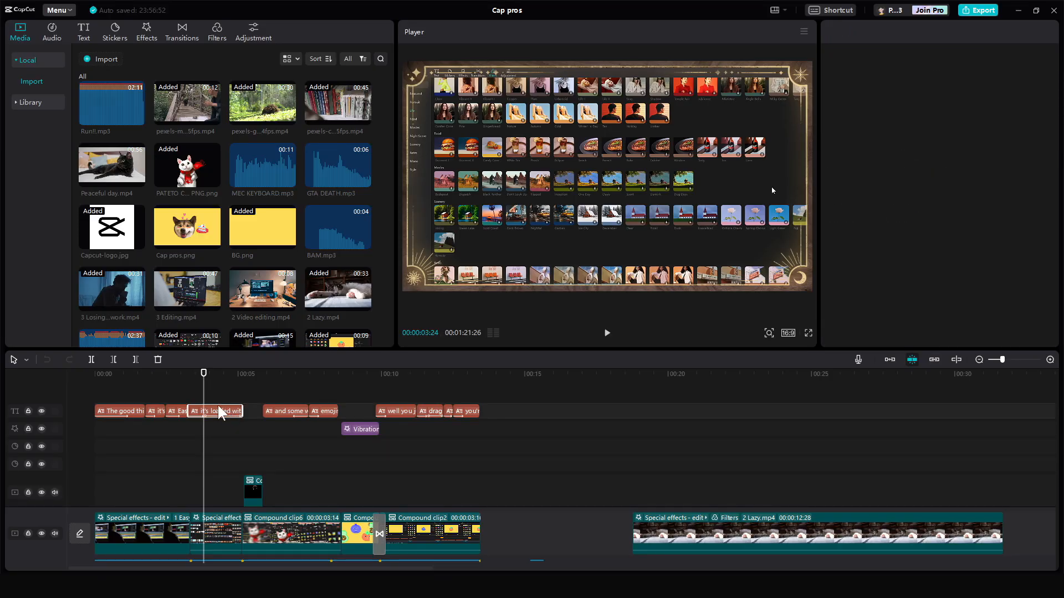
{"action": "left_click_drag", "start_coordinate": [320, 413], "coordinate": [473, 417]}
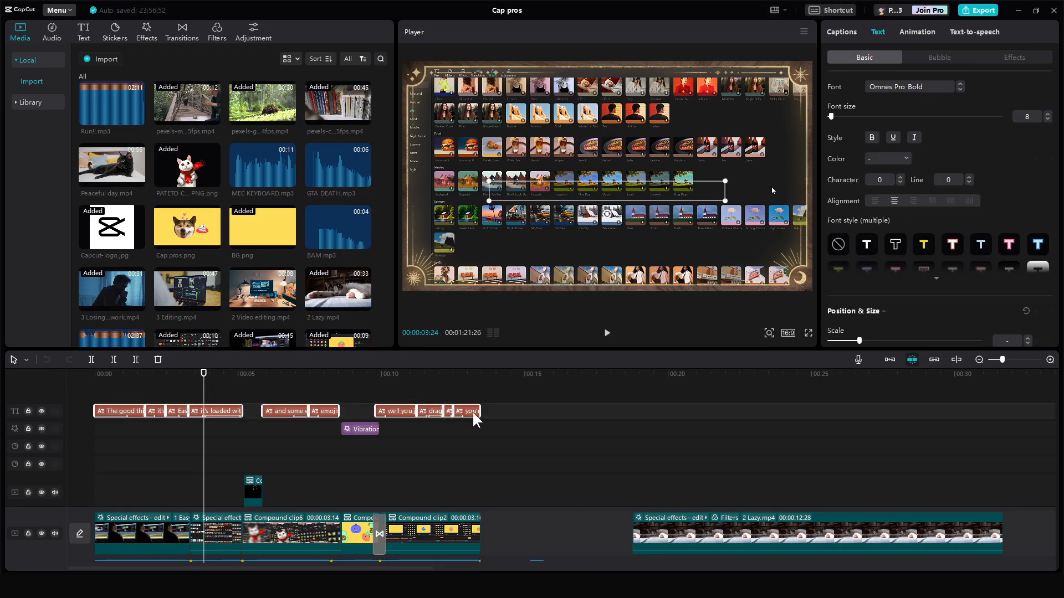
{"action": "left_click", "coordinate": [971, 33]}
{"action": "scroll", "coordinate": [933, 180], "scroll_direction": "down", "scroll_amount": 2}
{"action": "scroll", "coordinate": [933, 183], "scroll_direction": "up", "scroll_amount": 2}
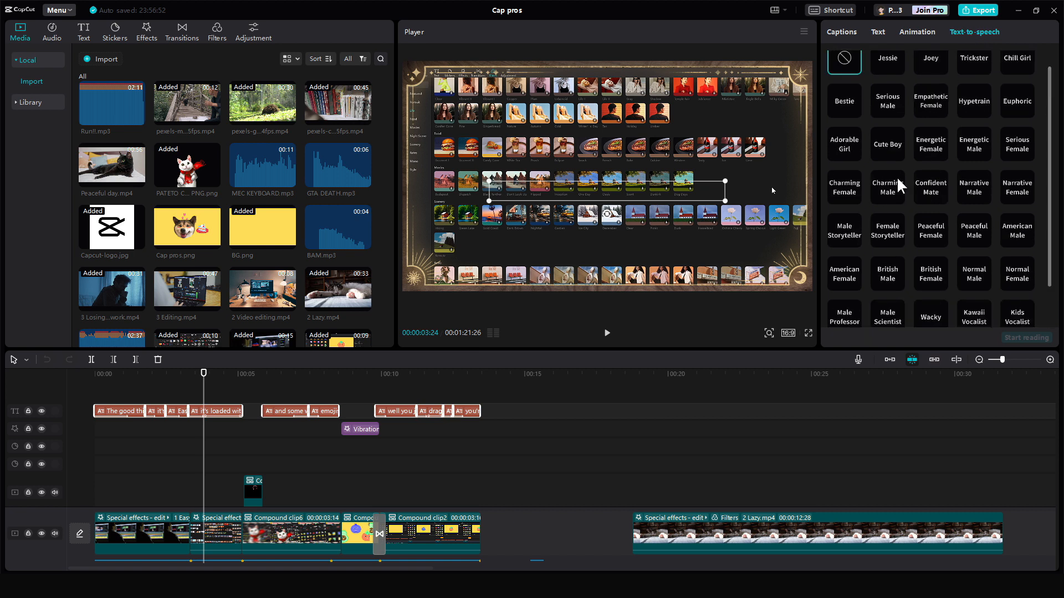
{"action": "left_click", "coordinate": [885, 186]}
{"action": "left_click", "coordinate": [1039, 339]}
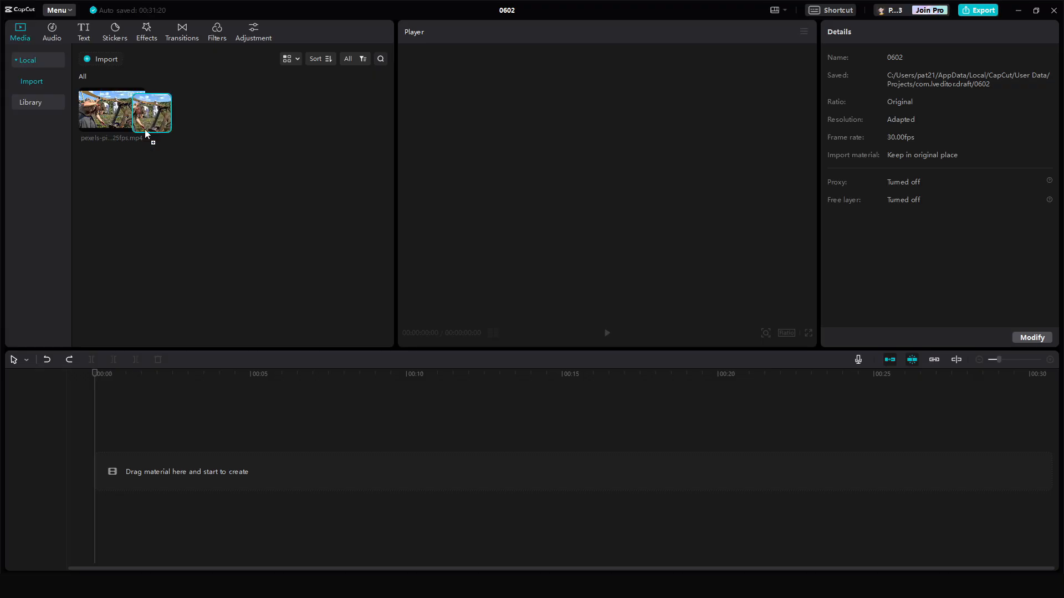
{"action": "left_click_drag", "start_coordinate": [147, 136], "coordinate": [185, 468]}
{"action": "left_click", "coordinate": [240, 434]}
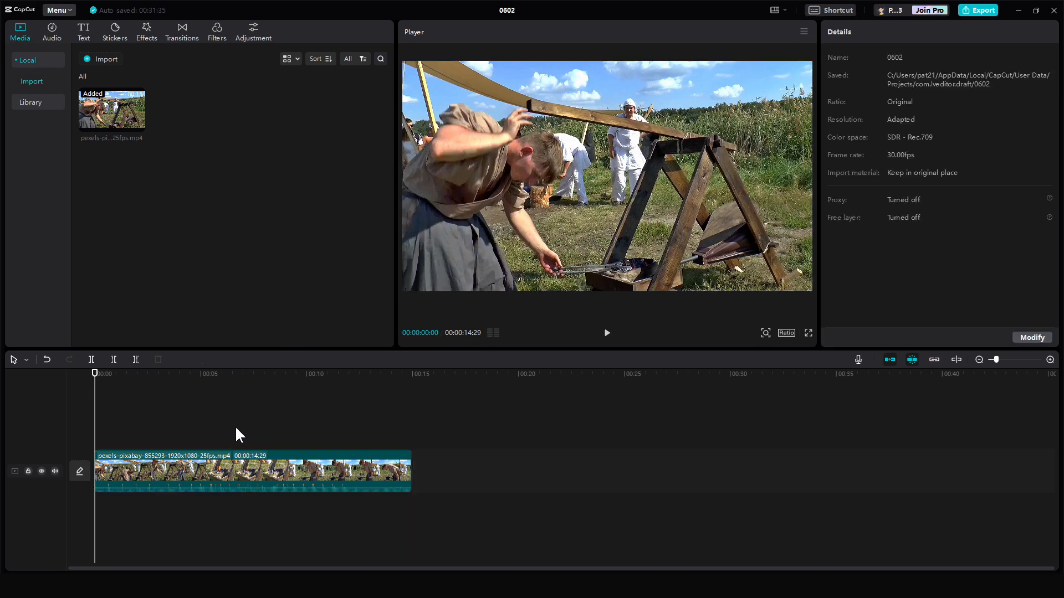
- Separate the blacksmith video clip's audio and delete it, then undo both actions
{"action": "left_click", "coordinate": [288, 480]}
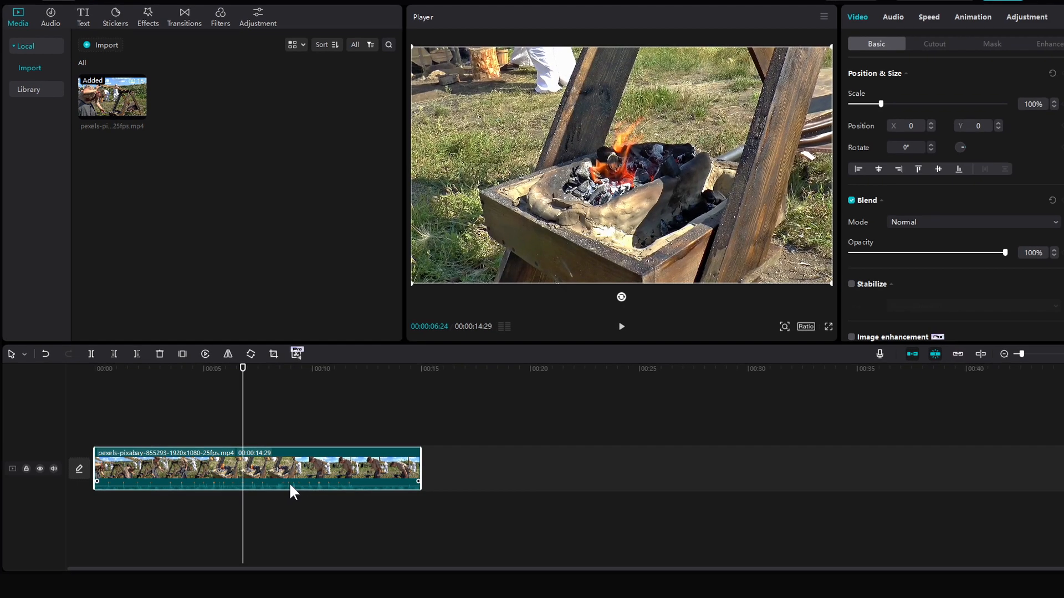
{"action": "left_click_drag", "start_coordinate": [235, 424], "coordinate": [302, 435]}
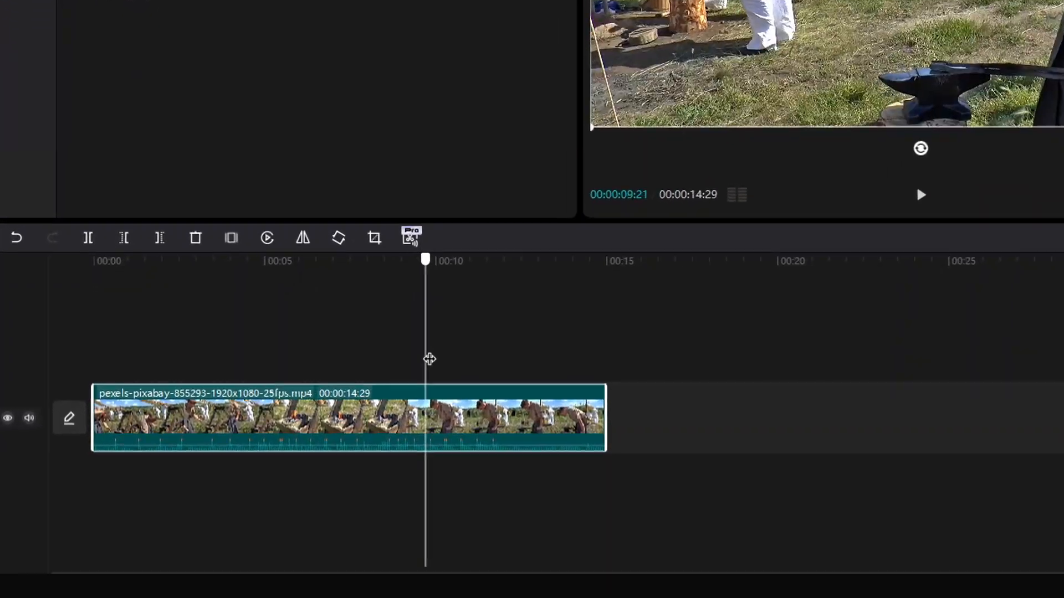
{"action": "left_click_drag", "start_coordinate": [429, 359], "coordinate": [437, 363]}
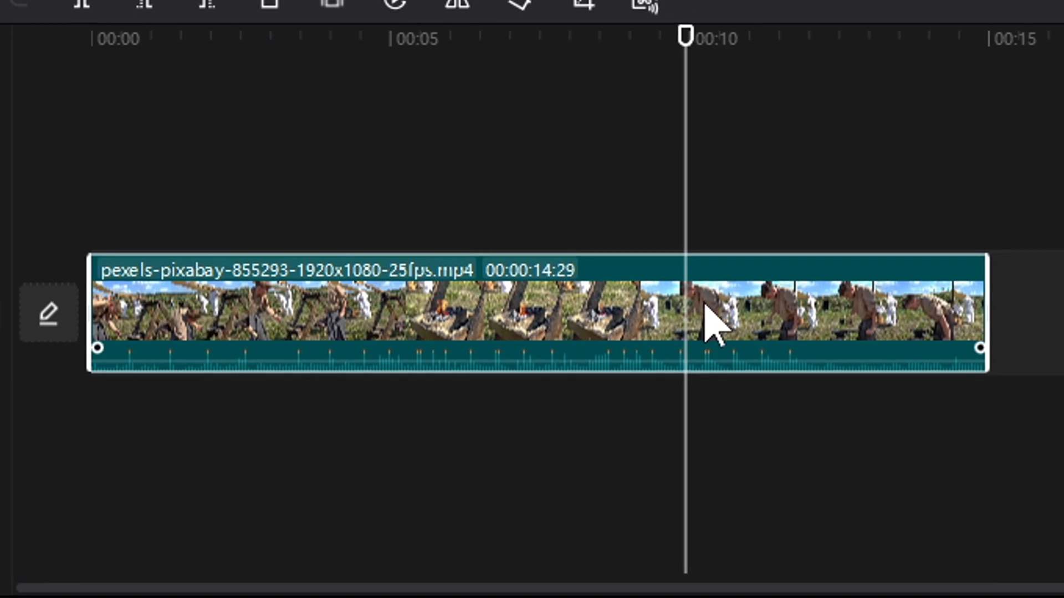
{"action": "right_click", "coordinate": [705, 306]}
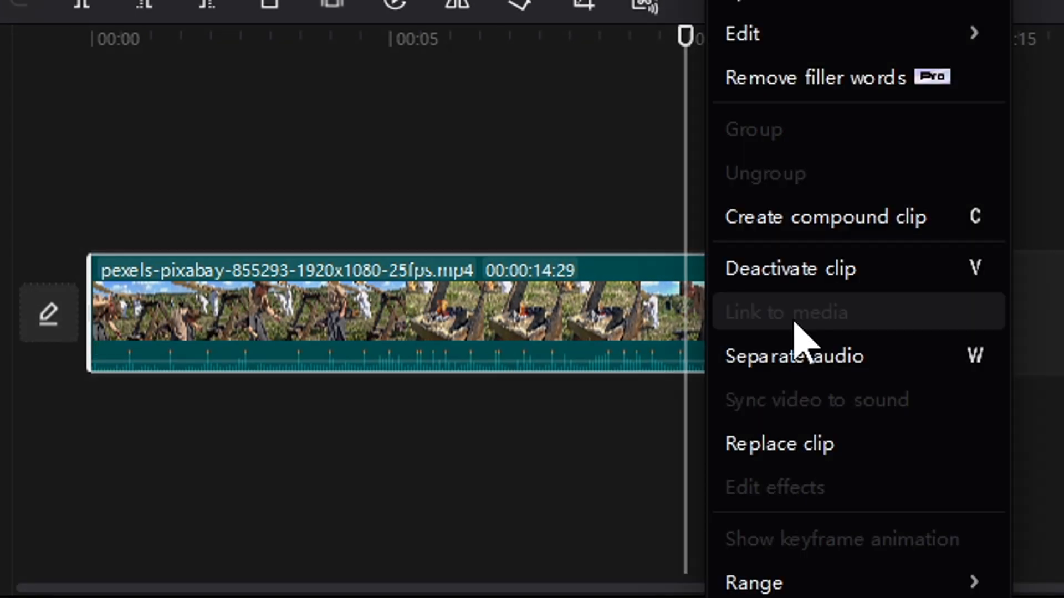
{"action": "left_click", "coordinate": [900, 370]}
{"action": "left_click", "coordinate": [739, 409]}
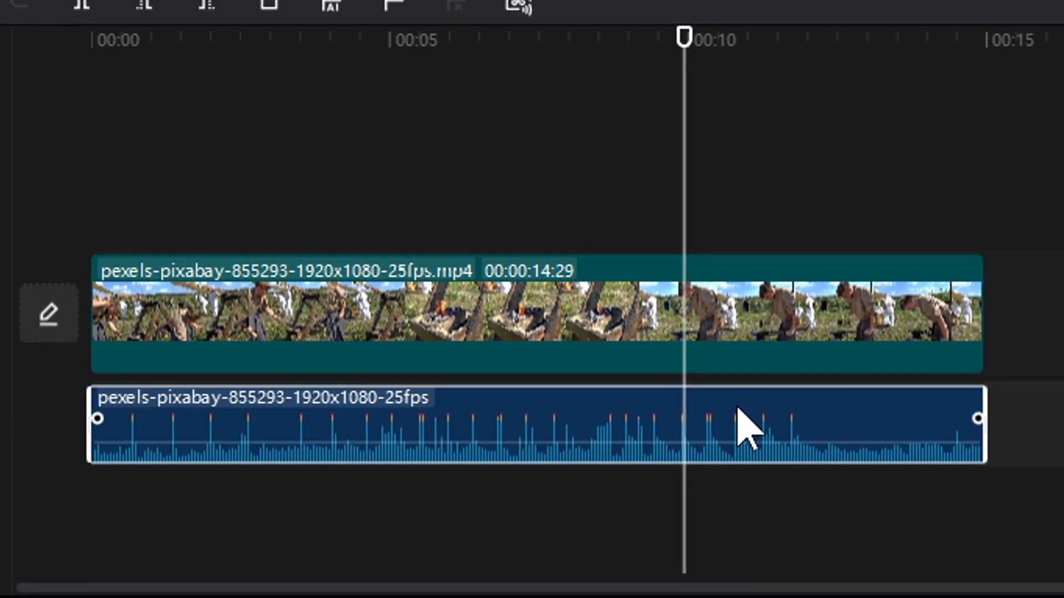
{"action": "key", "text": "Delete"}
{"action": "key", "text": "ctrl+z"}
{"action": "key", "text": "ctrl+z"}
- Separate the clip's audio again, delete the audio clip, then restore the separated audio track
{"action": "key", "text": "w"}
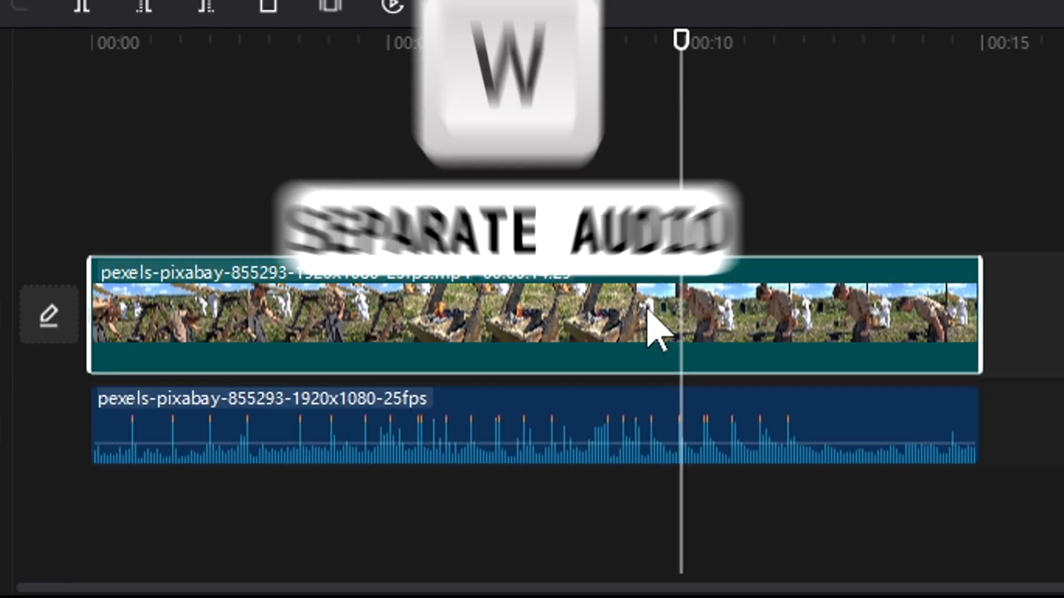
{"action": "left_click", "coordinate": [651, 413]}
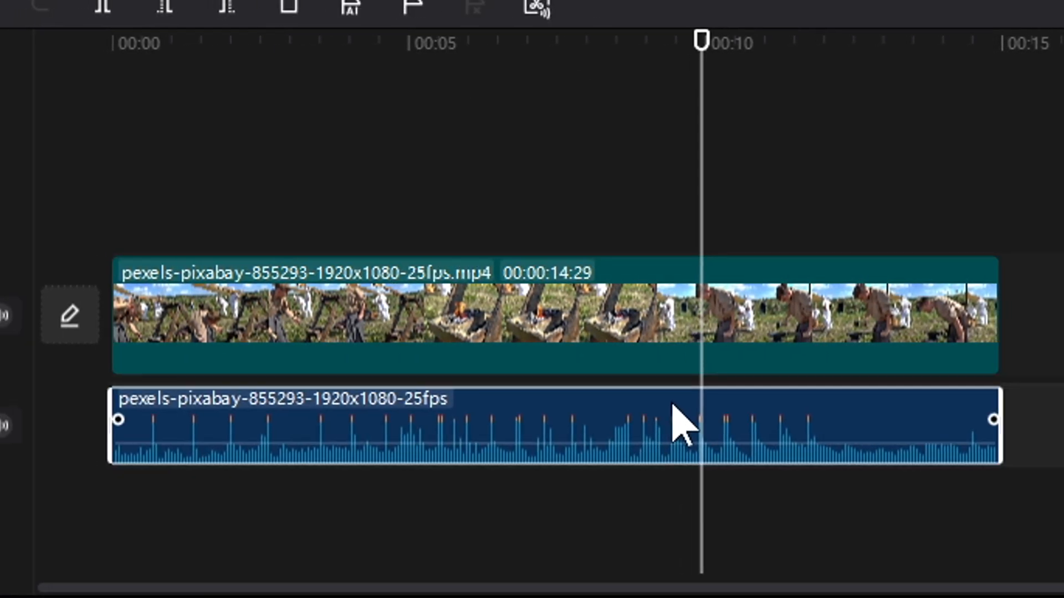
{"action": "key", "text": "Delete"}
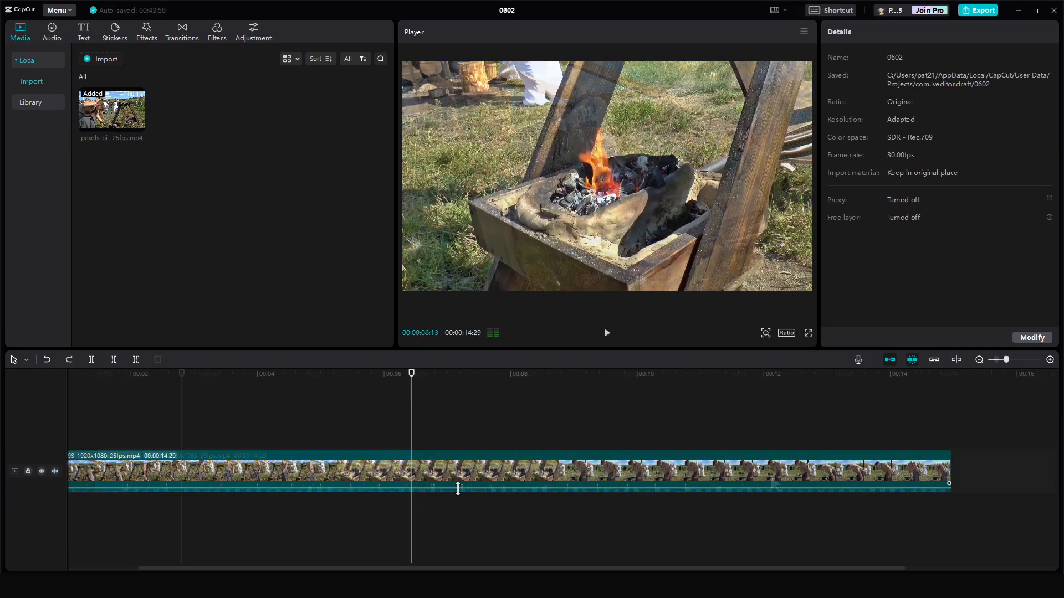
{"action": "left_click", "coordinate": [432, 480]}
{"action": "key", "text": "ctrl+shift+s"}
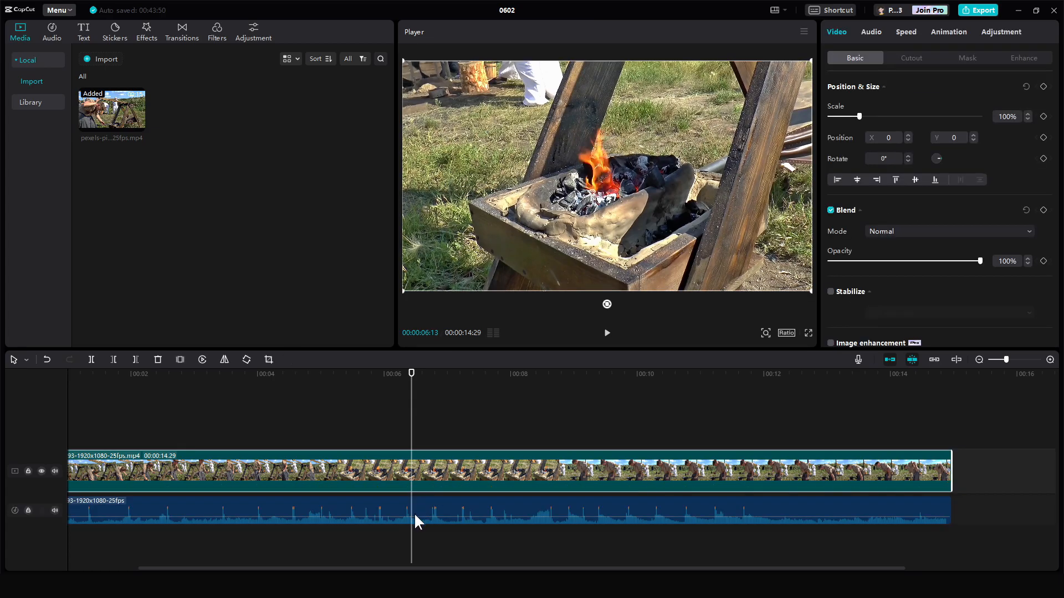
- Lower the separated audio clip's volume slightly using its volume line on the timeline
{"action": "left_click", "coordinate": [435, 532]}
{"action": "scroll", "coordinate": [449, 528], "scroll_direction": "up", "scroll_amount": 2}
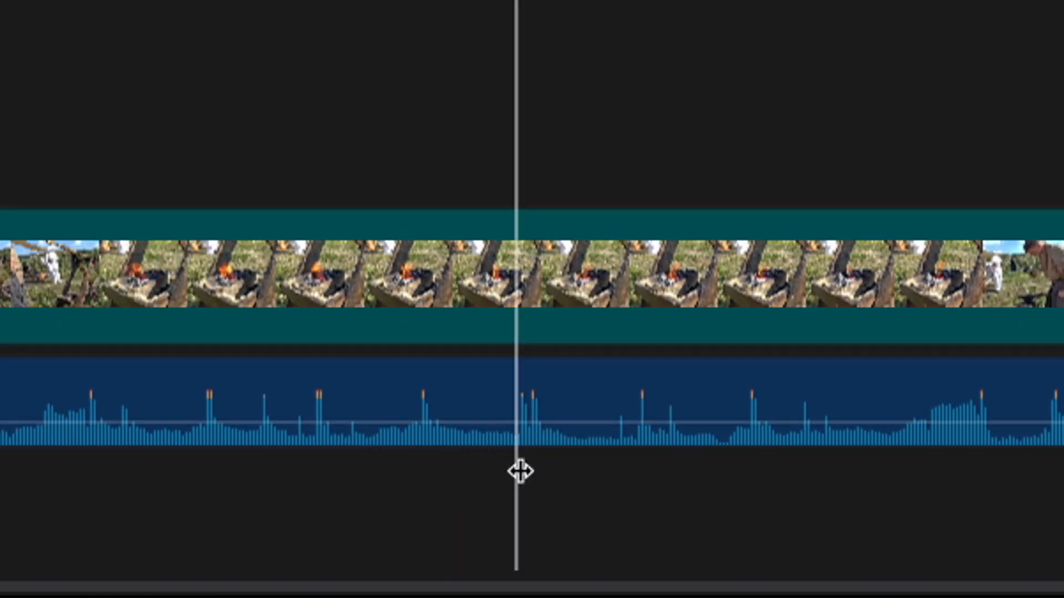
{"action": "scroll", "coordinate": [581, 470], "scroll_direction": "down", "scroll_amount": 1}
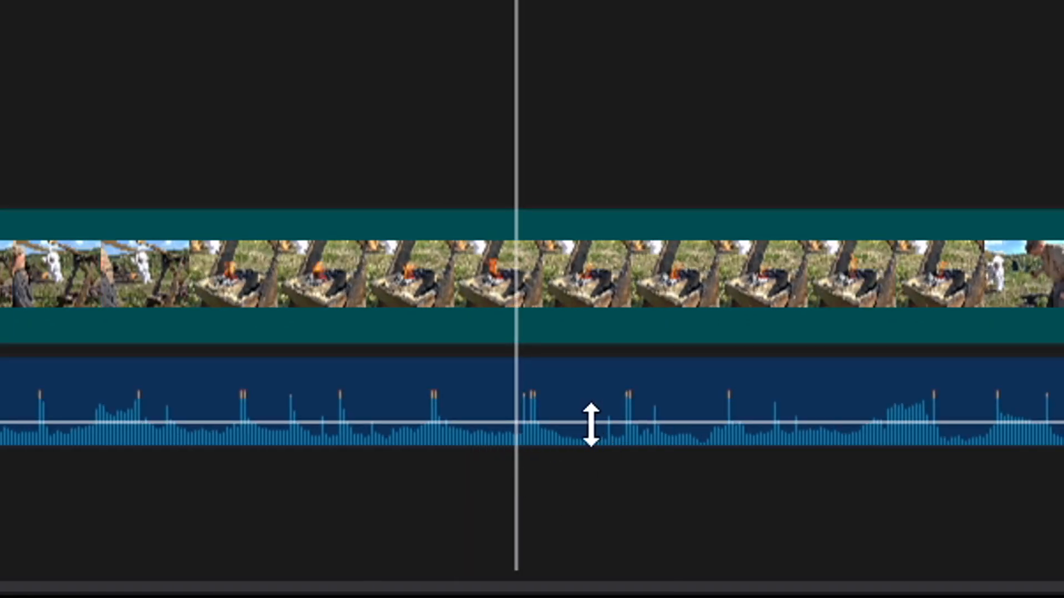
{"action": "left_click_drag", "start_coordinate": [591, 425], "coordinate": [594, 433]}
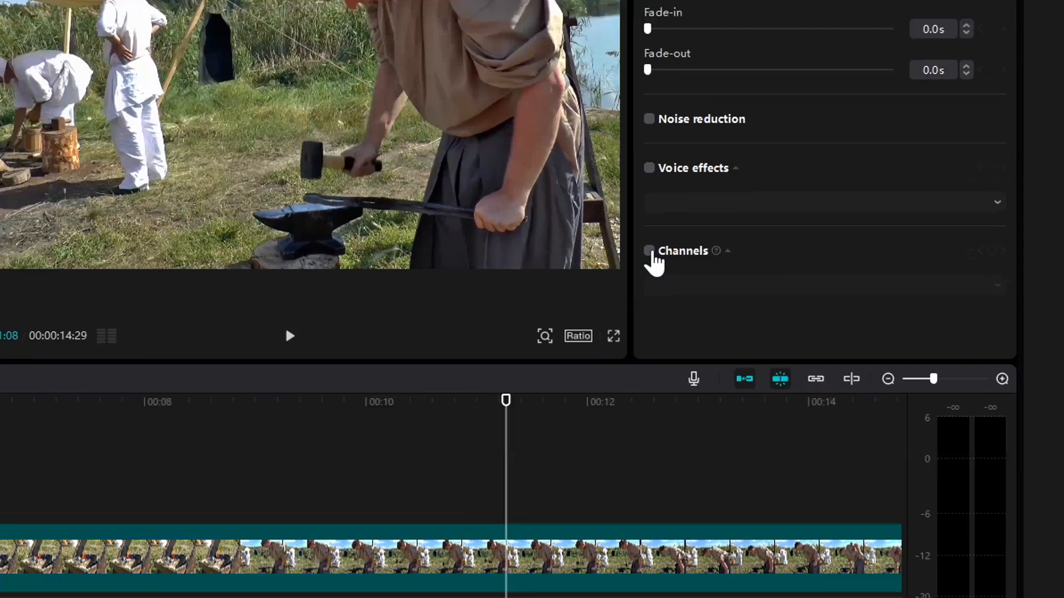
- Enable the Channels option for the separated audio and play back the timeline
{"action": "left_click", "coordinate": [830, 280]}
{"action": "left_click", "coordinate": [876, 303]}
{"action": "left_click", "coordinate": [434, 360]}
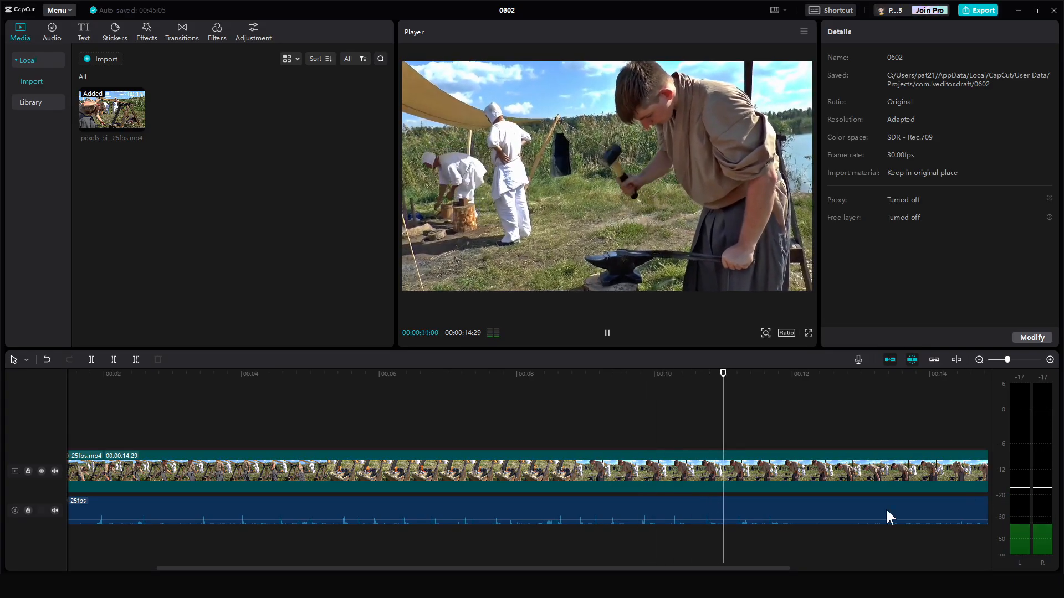
{"action": "key", "text": "space"}
{"action": "left_click", "coordinate": [539, 521]}
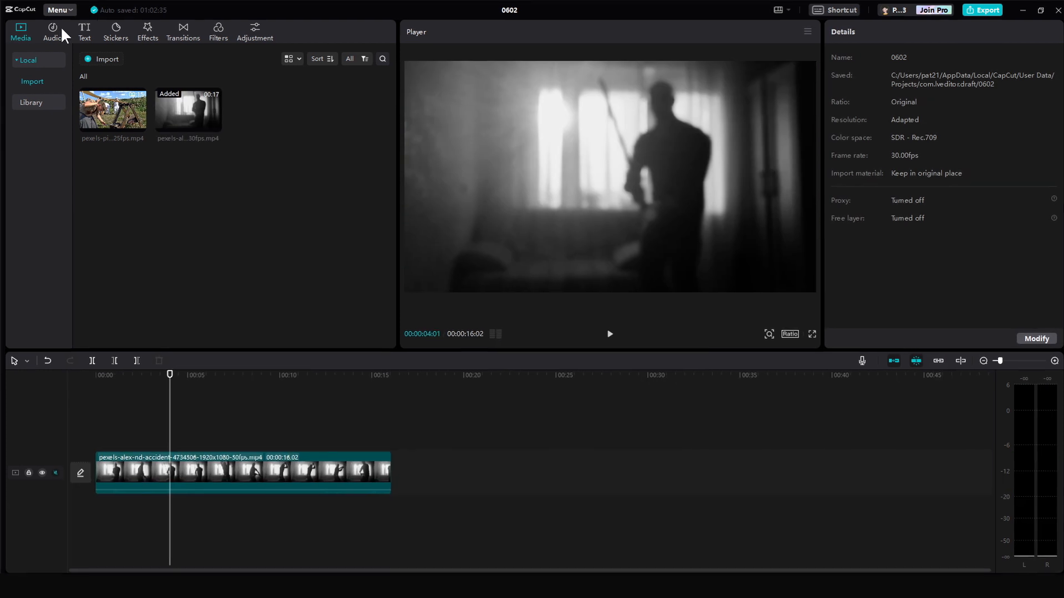
- Browse the audio library and add the Woosh sound effect from Sound effects favorites to the timeline
{"action": "left_click", "coordinate": [55, 31]}
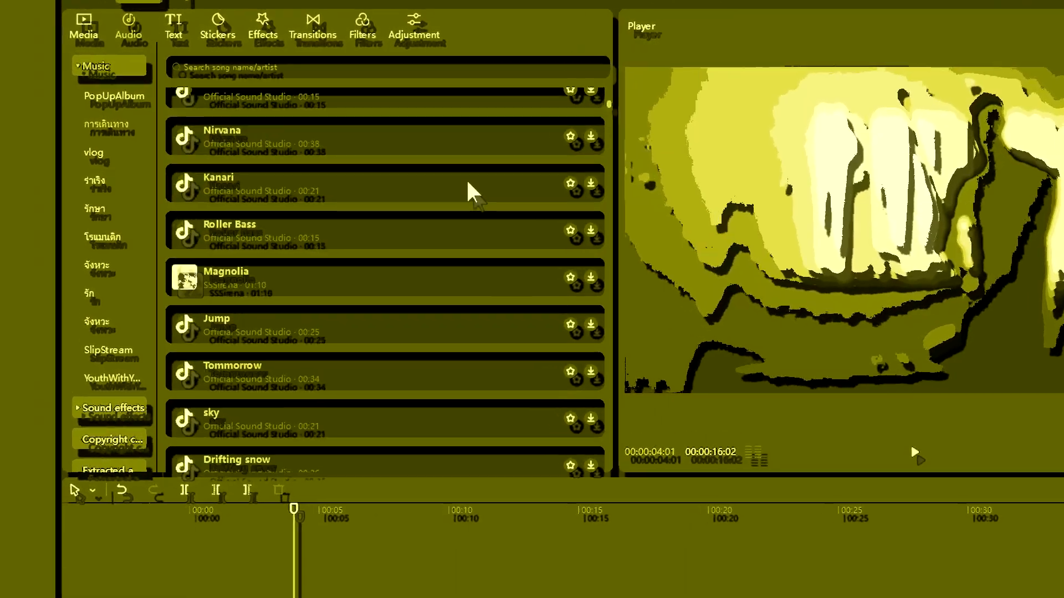
{"action": "scroll", "coordinate": [467, 182], "scroll_direction": "down", "scroll_amount": 12}
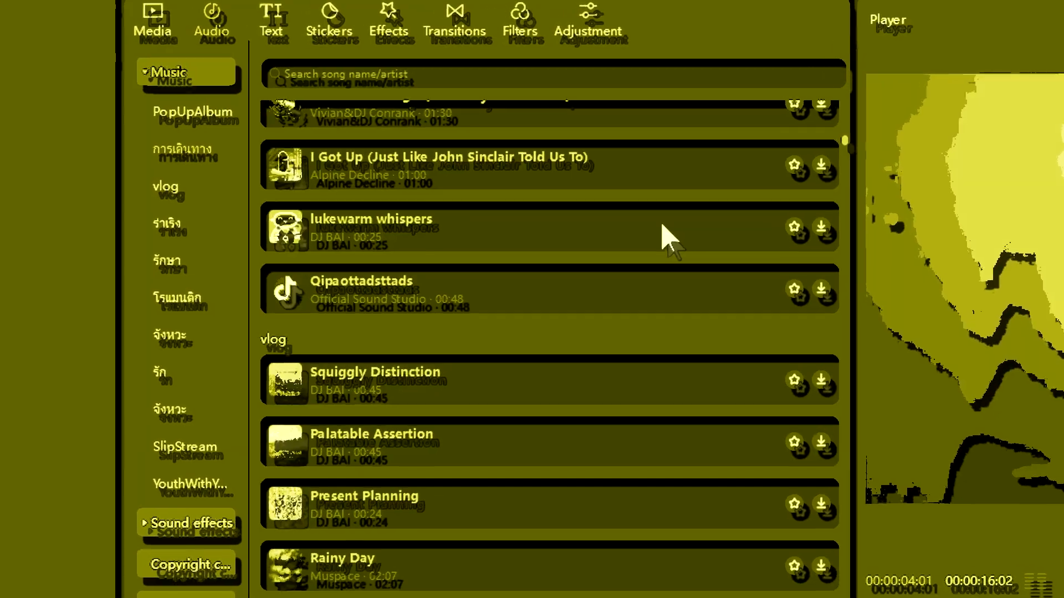
{"action": "scroll", "coordinate": [483, 186], "scroll_direction": "up", "scroll_amount": 3}
{"action": "scroll", "coordinate": [683, 233], "scroll_direction": "up", "scroll_amount": 2}
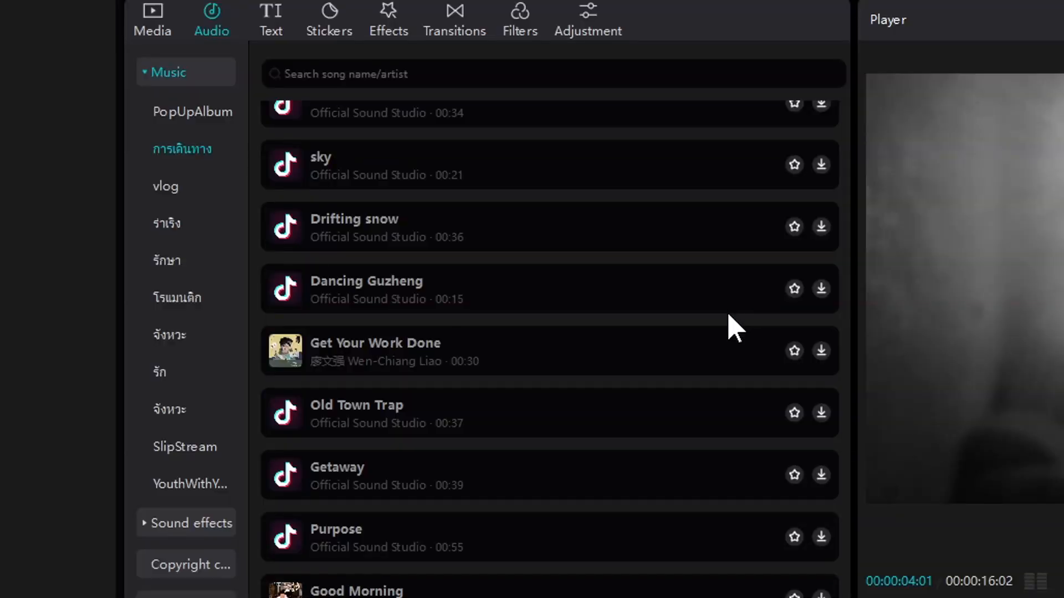
{"action": "scroll", "coordinate": [728, 322], "scroll_direction": "down", "scroll_amount": 10}
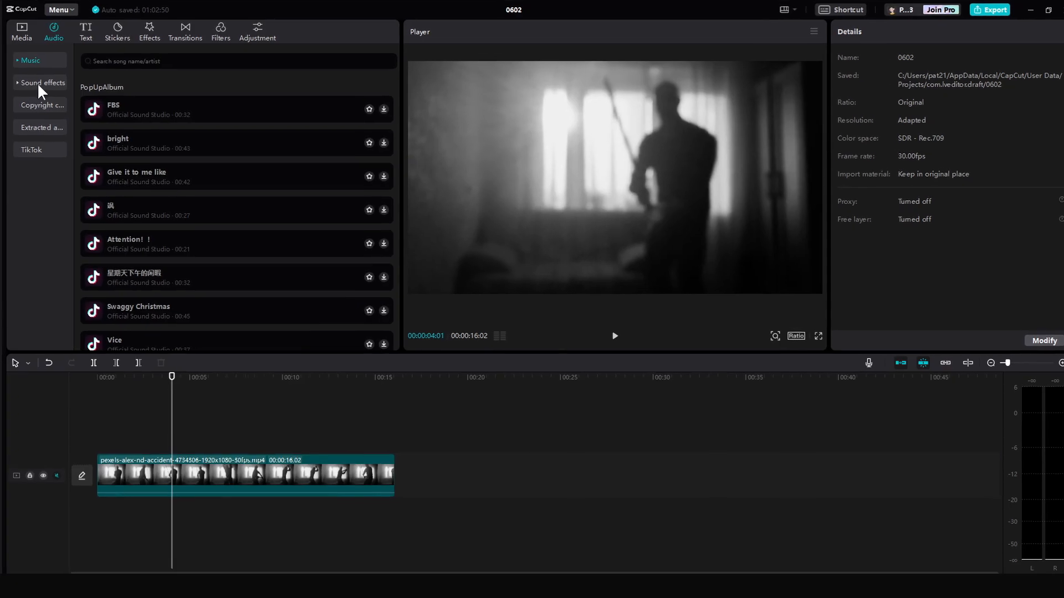
{"action": "left_click", "coordinate": [37, 84]}
{"action": "scroll", "coordinate": [299, 216], "scroll_direction": "down", "scroll_amount": 10}
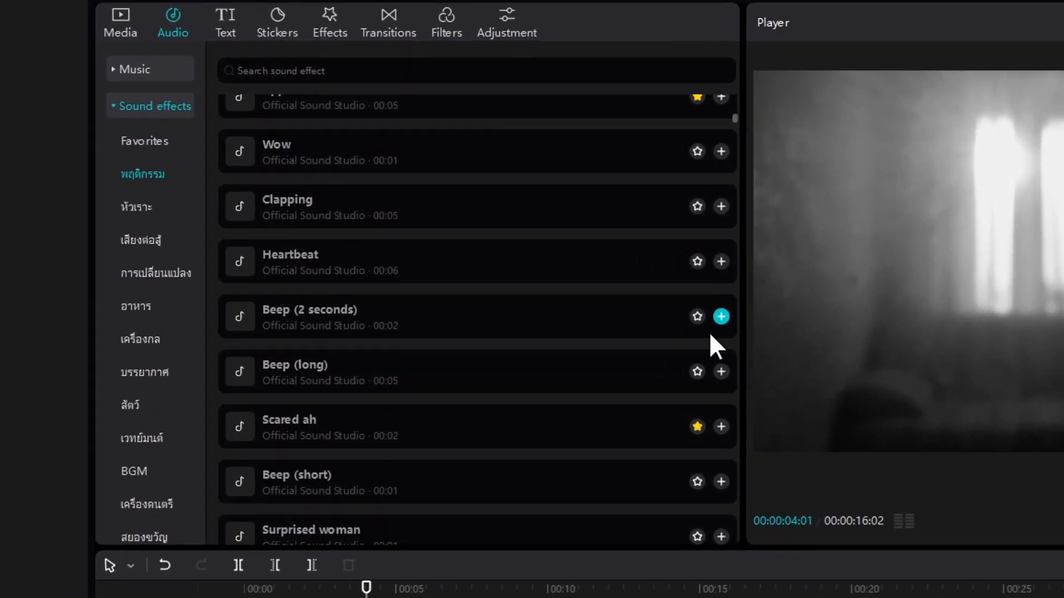
{"action": "scroll", "coordinate": [388, 216], "scroll_direction": "up", "scroll_amount": 5}
{"action": "scroll", "coordinate": [550, 311], "scroll_direction": "up", "scroll_amount": 10}
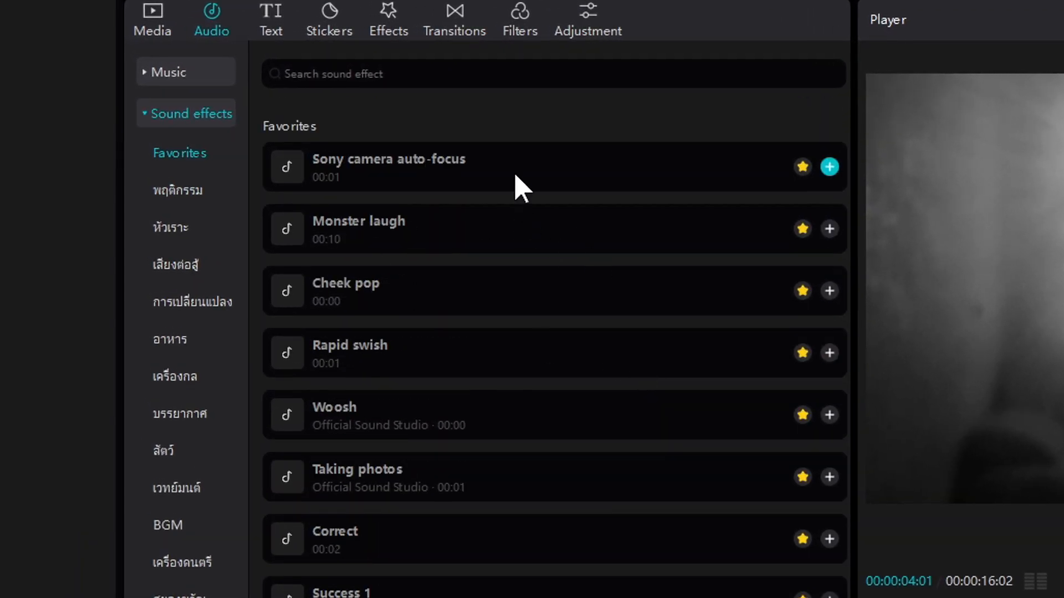
{"action": "left_click", "coordinate": [516, 176]}
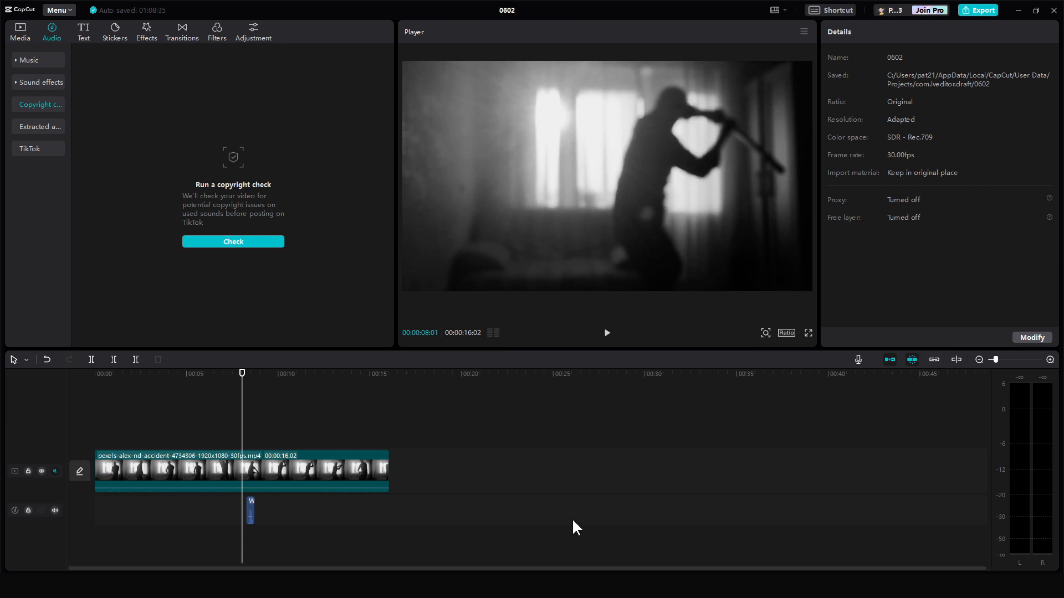
- Import the 01. Overdose mp3 from the file explorer onto a new timeline audio track
{"action": "left_click", "coordinate": [454, 586]}
{"action": "left_click", "coordinate": [889, 543]}
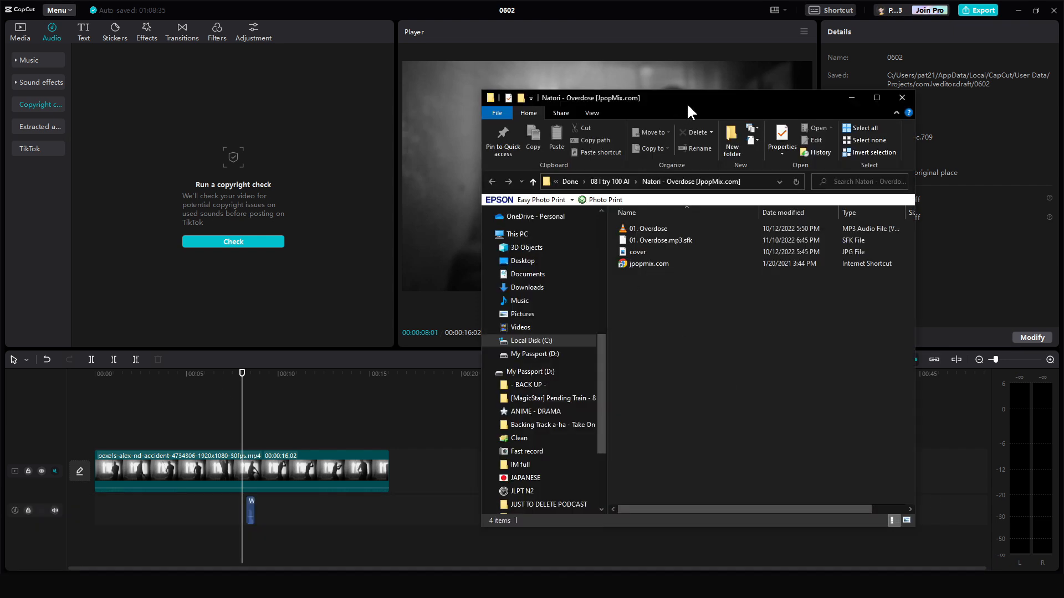
{"action": "left_click_drag", "start_coordinate": [684, 102], "coordinate": [705, 102]}
{"action": "left_click", "coordinate": [674, 230]}
{"action": "left_click_drag", "start_coordinate": [694, 227], "coordinate": [161, 526]}
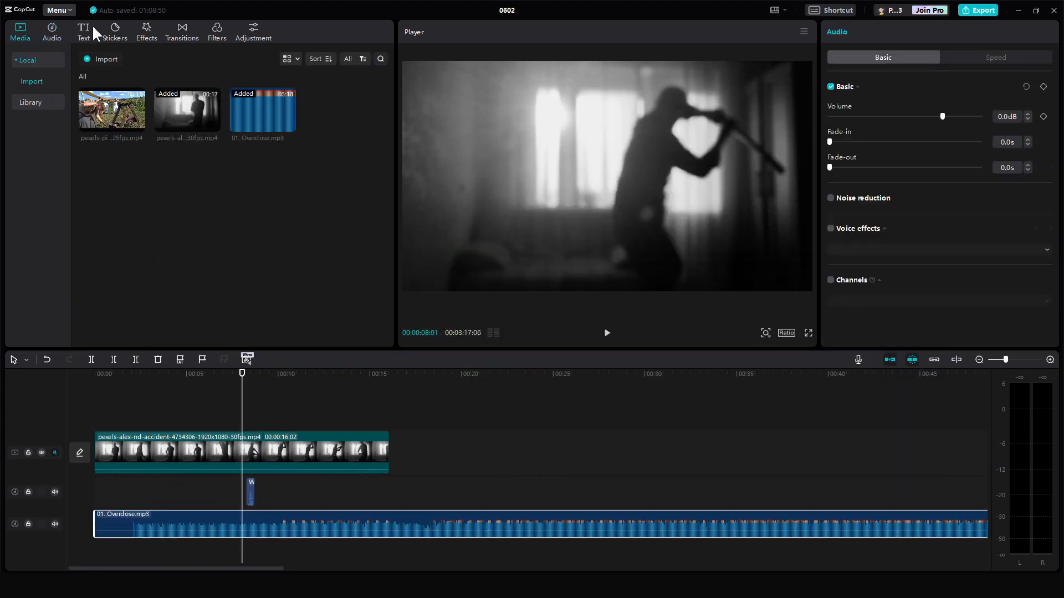
- Run the sound copyright check on the project from the Audio library
{"action": "left_click", "coordinate": [51, 31]}
{"action": "left_click", "coordinate": [251, 244]}
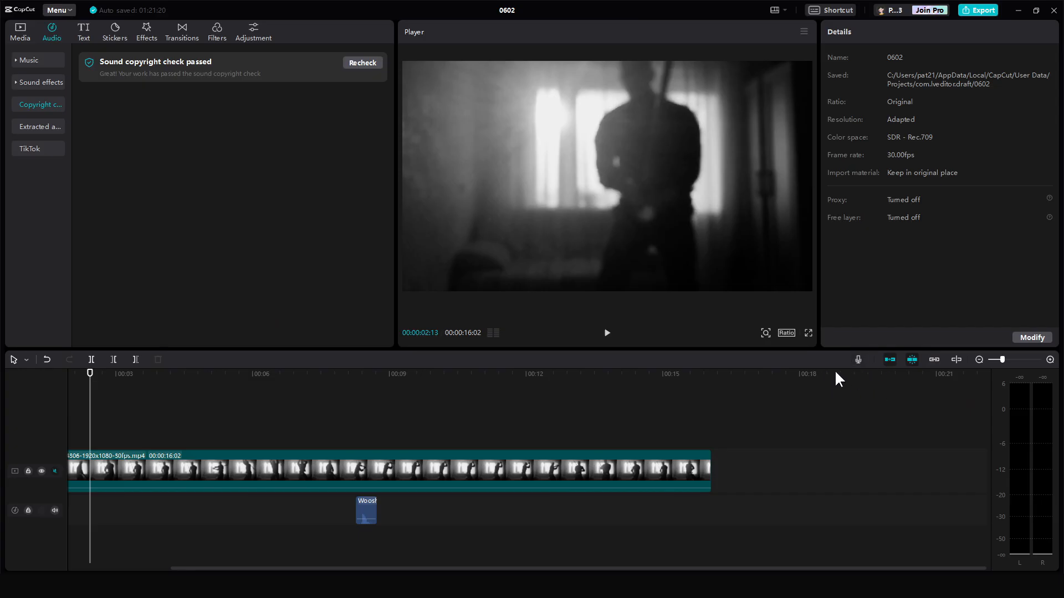
- Record a voiceover with the VoiceMeeter Output input device, then close the Record dialog
{"action": "left_click", "coordinate": [858, 360]}
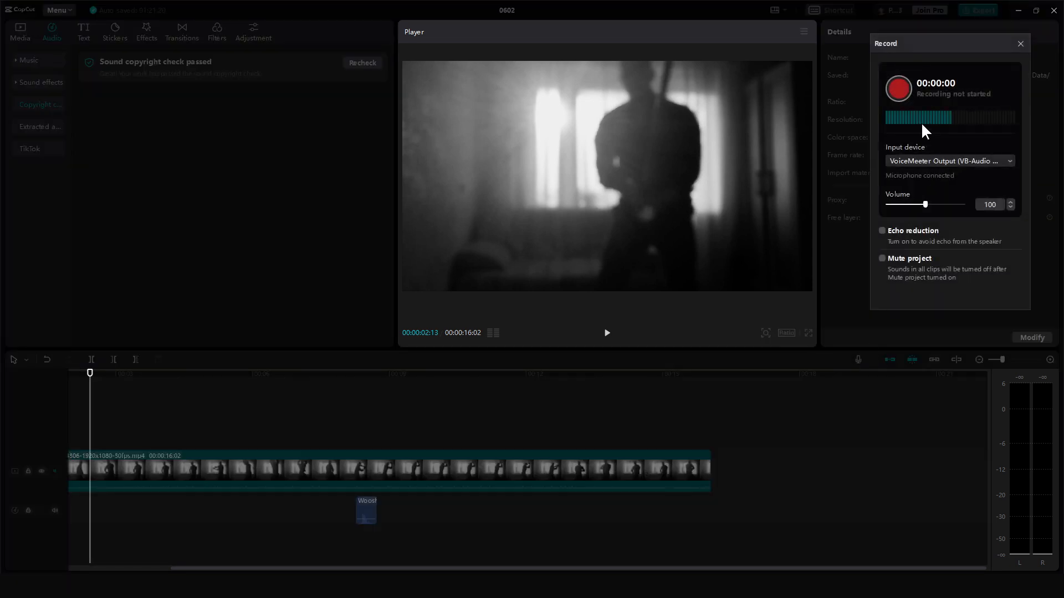
{"action": "left_click", "coordinate": [981, 160]}
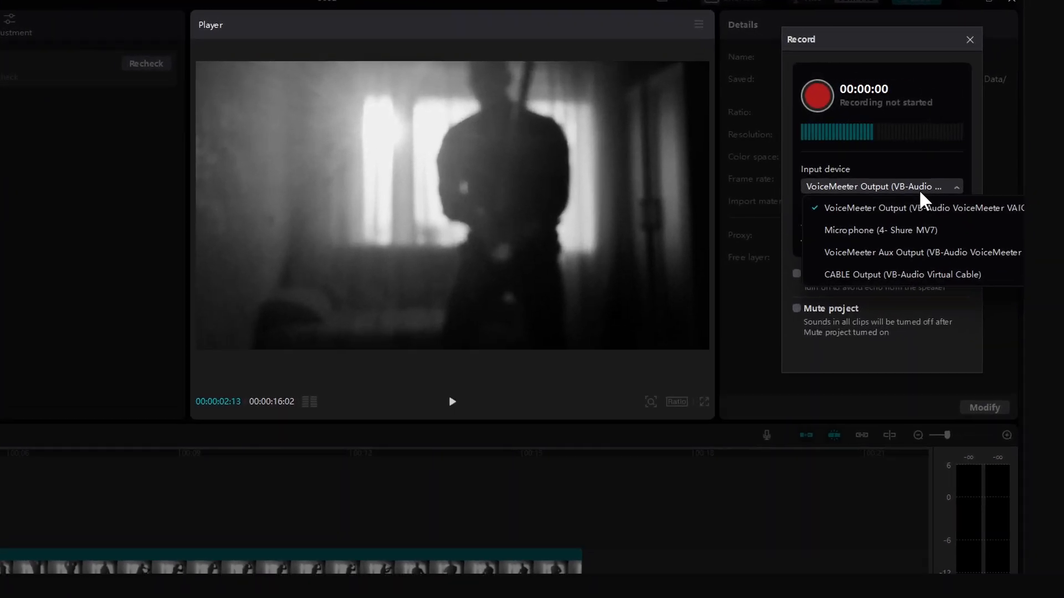
{"action": "left_click", "coordinate": [936, 172]}
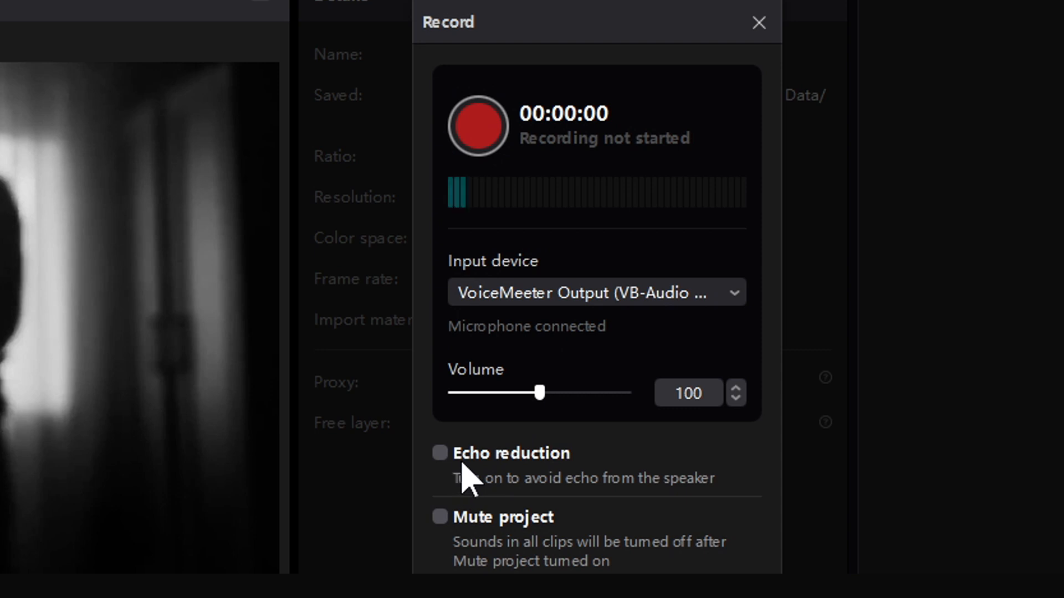
{"action": "left_click", "coordinate": [480, 126]}
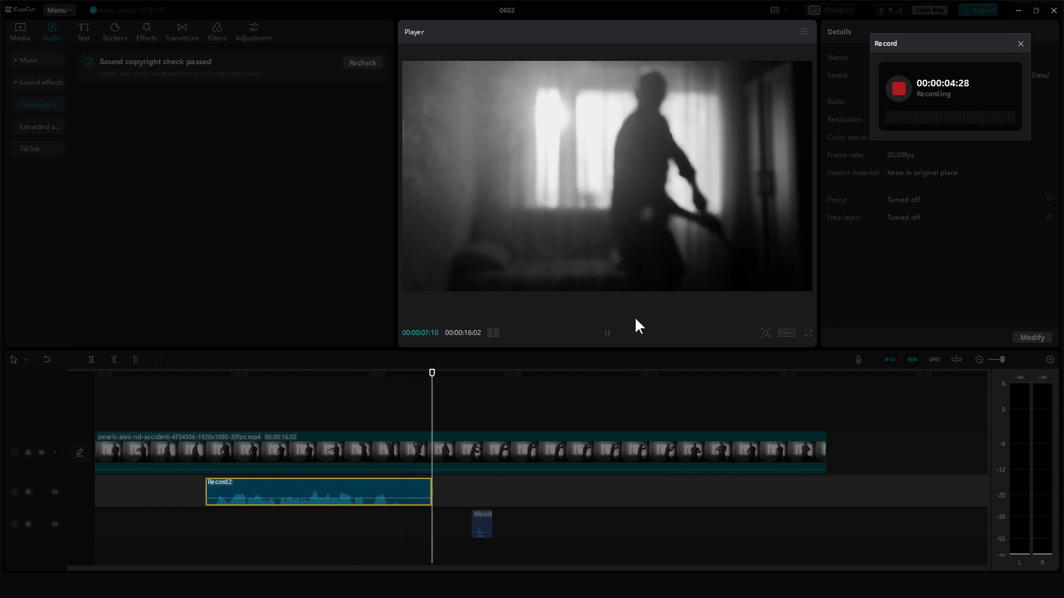
{"action": "left_click", "coordinate": [897, 86]}
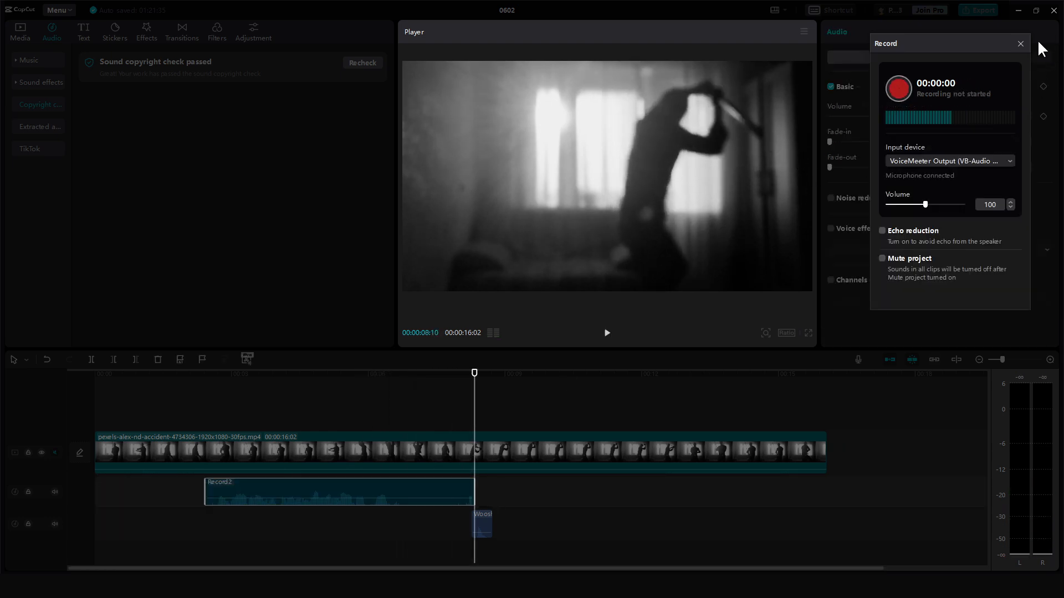
{"action": "left_click", "coordinate": [1020, 43]}
- Apply the Synth voice effect to the recorded voiceover clip
{"action": "left_click", "coordinate": [179, 497]}
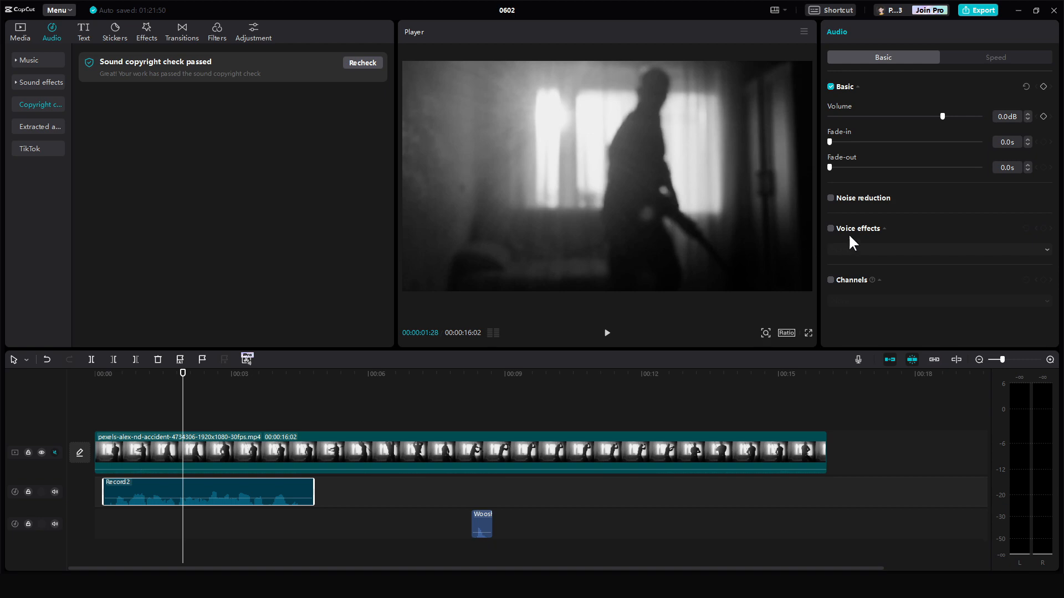
{"action": "left_click", "coordinate": [831, 228]}
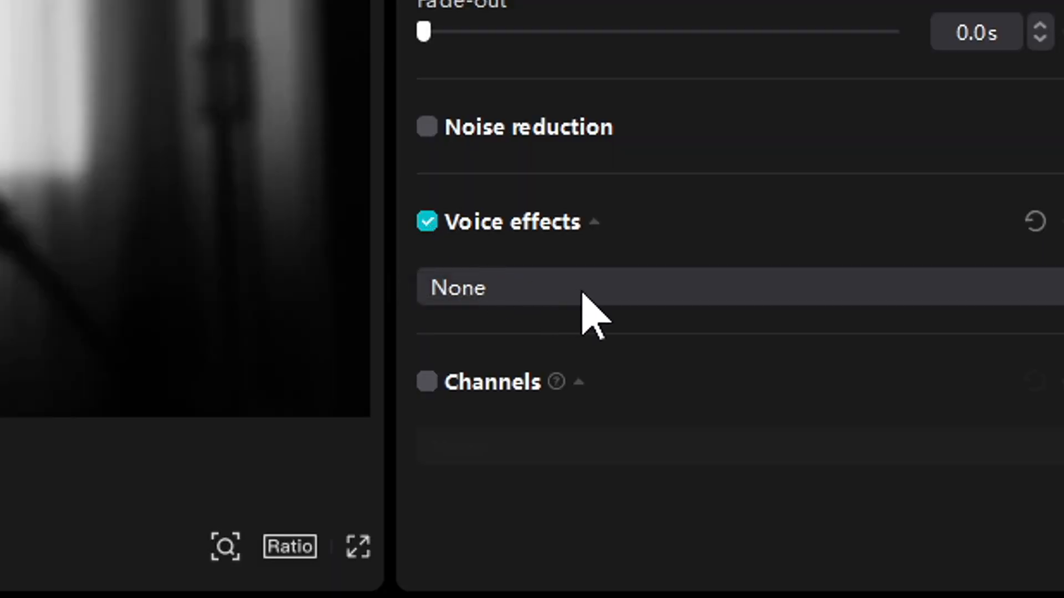
{"action": "left_click", "coordinate": [583, 294]}
{"action": "left_click", "coordinate": [433, 399]}
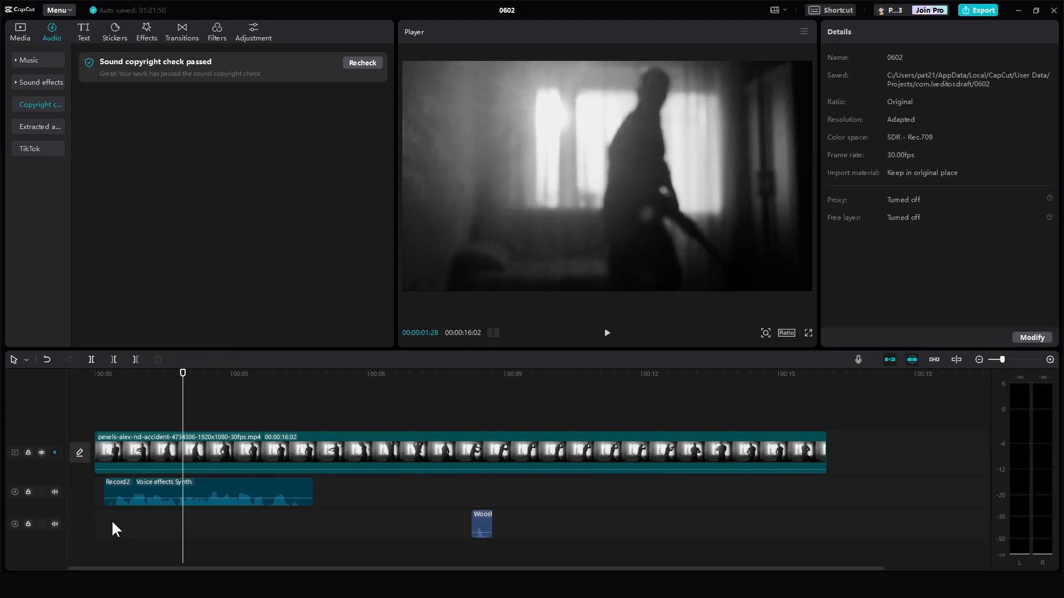
- Play back the recorded voiceover to preview the Synth voice effect
{"action": "left_click", "coordinate": [118, 522]}
{"action": "key", "text": "space"}
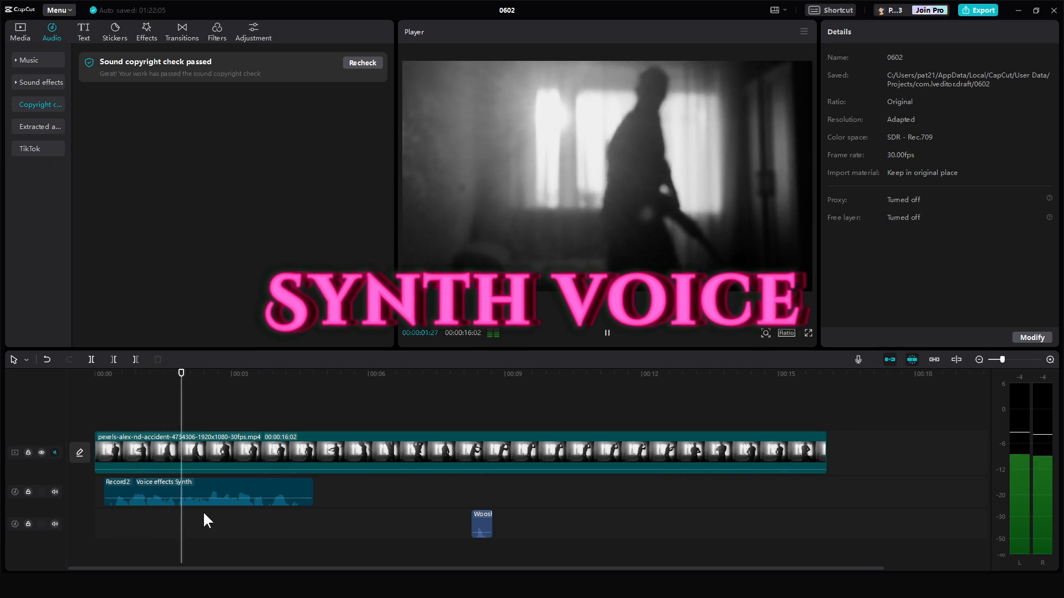
{"action": "key", "text": "space"}
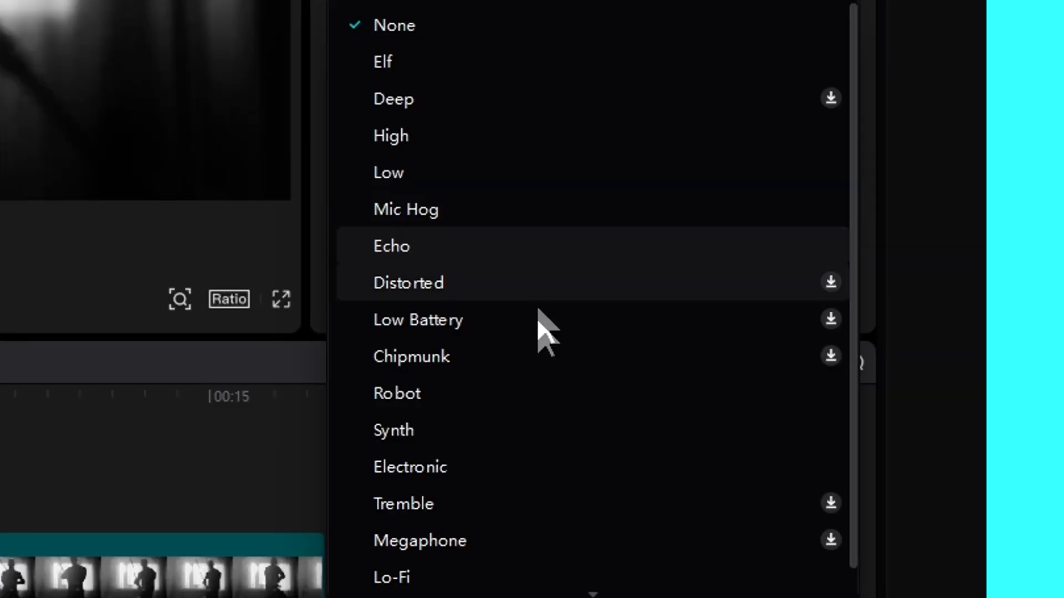
{"action": "scroll", "coordinate": [537, 321], "scroll_direction": "down", "scroll_amount": 1}
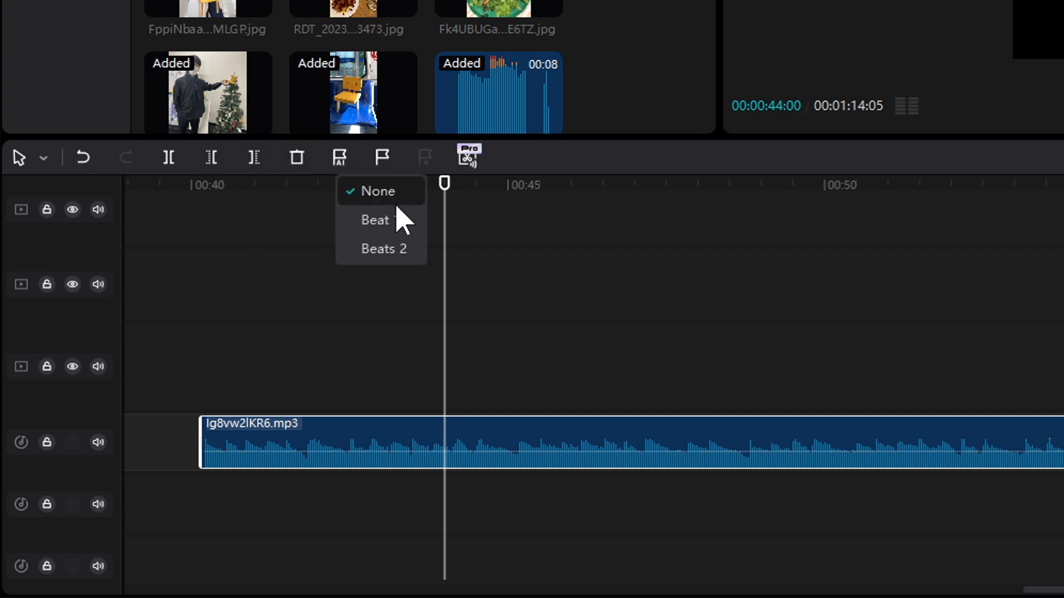
- Mark beats on the Ig8vw2lKR6.mp3 audio clip with the Beat option and line up the image clips to the beat markers
{"action": "left_click", "coordinate": [401, 220]}
{"action": "left_click_drag", "start_coordinate": [445, 375], "coordinate": [418, 443]}
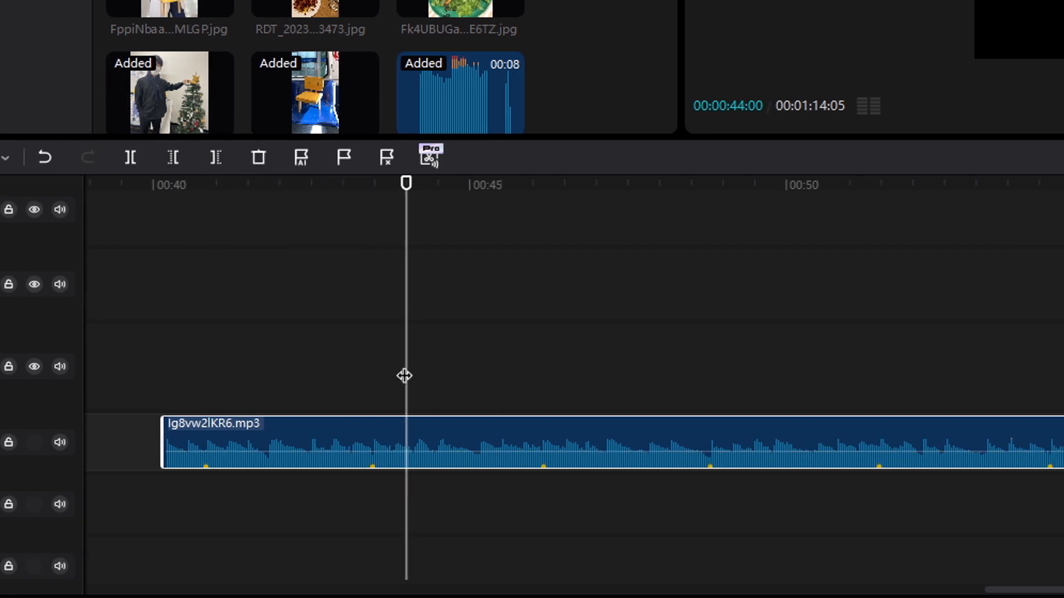
{"action": "left_click_drag", "start_coordinate": [283, 441], "coordinate": [454, 462]}
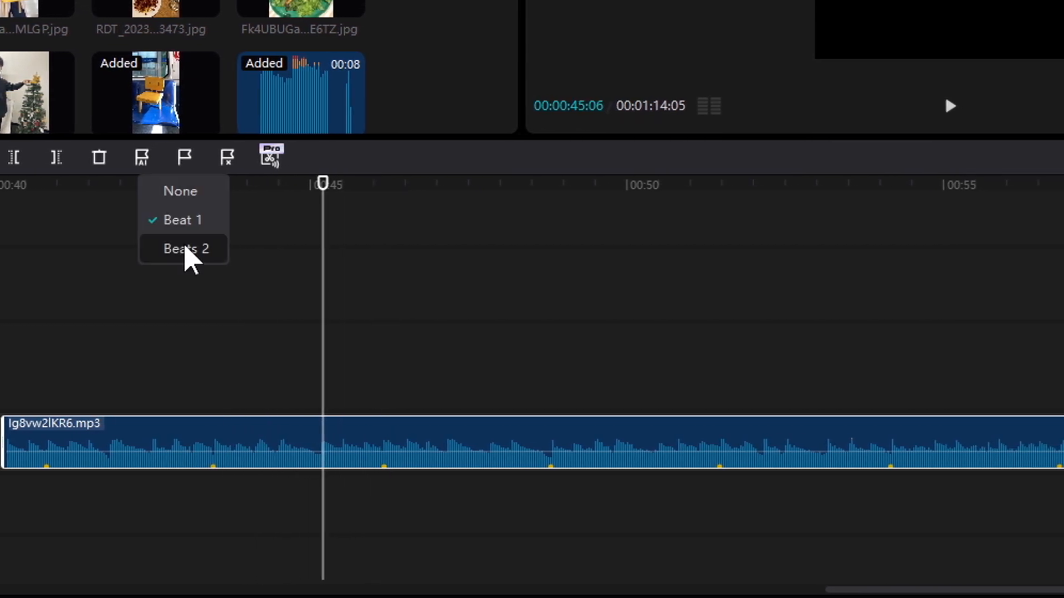
{"action": "left_click", "coordinate": [185, 245]}
{"action": "left_click_drag", "start_coordinate": [328, 380], "coordinate": [252, 404]}
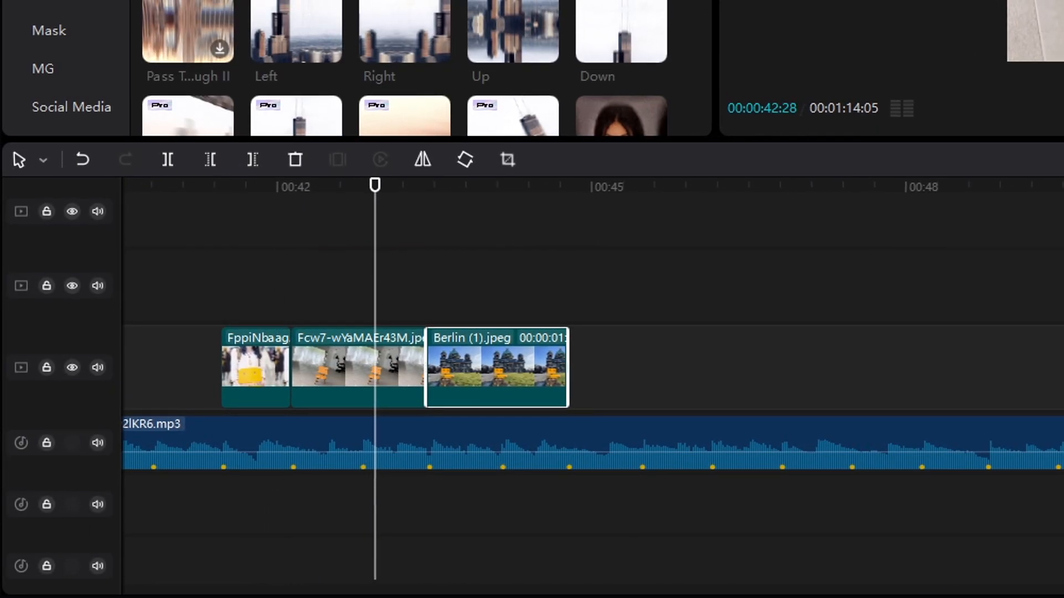
- Add the Left camera transition between the Fcw7 and Berlin (1) image clips and play it back
{"action": "left_click_drag", "start_coordinate": [304, 24], "coordinate": [398, 332]}
{"action": "left_click_drag", "start_coordinate": [327, 358], "coordinate": [328, 359]}
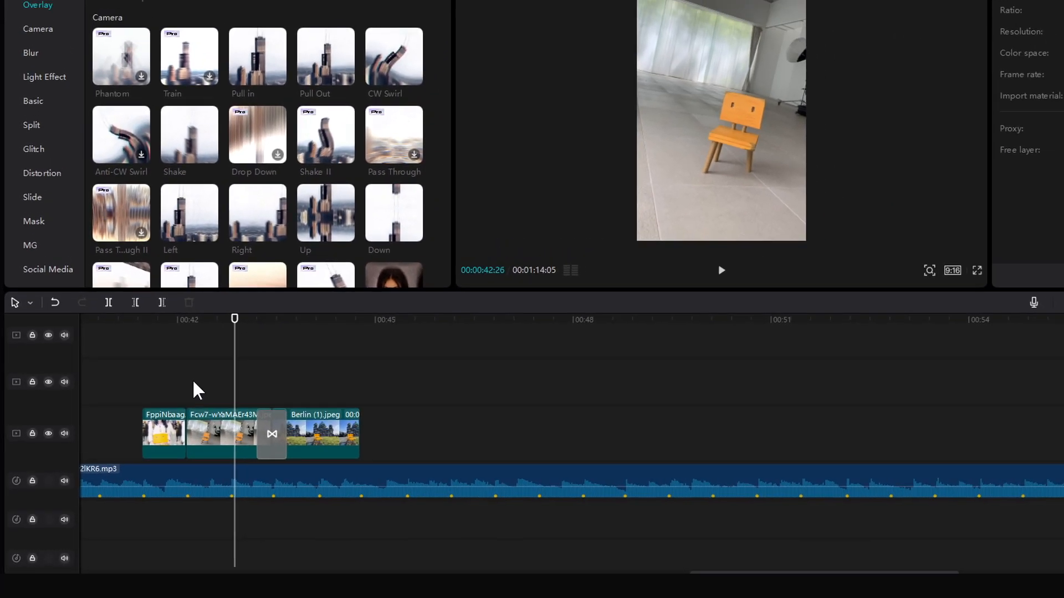
{"action": "key", "text": "space"}
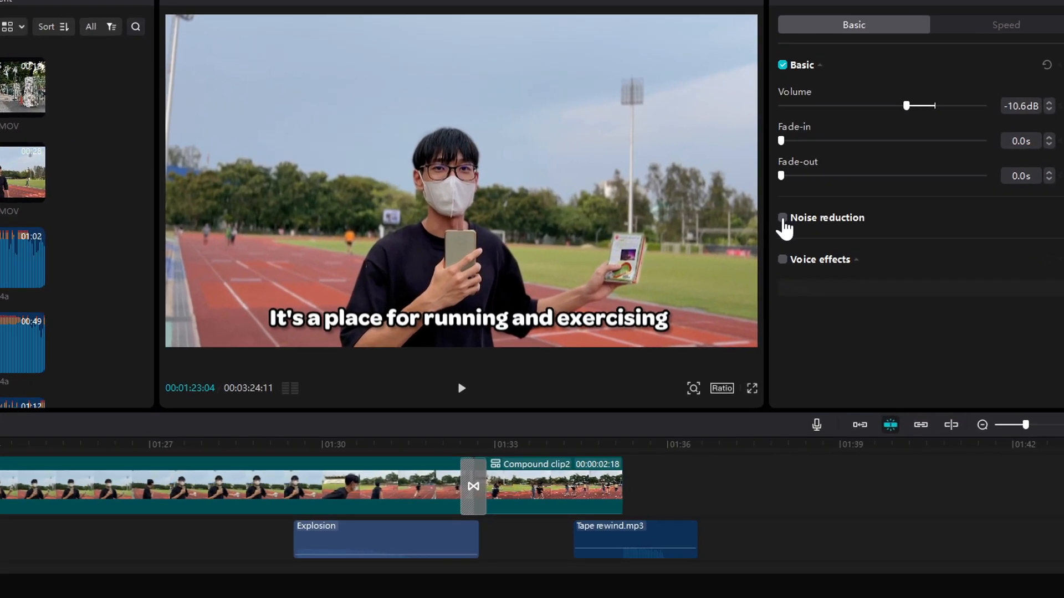
- Enable Noise reduction on the 音声 003.m4a audio clip and play it back
{"action": "left_click", "coordinate": [833, 198]}
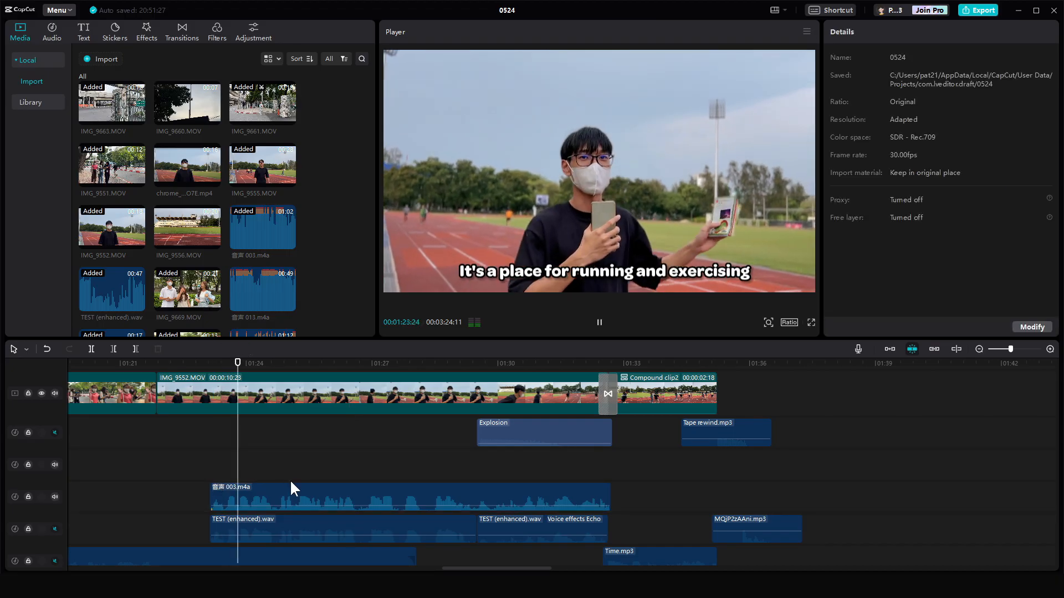
{"action": "left_click", "coordinate": [349, 495]}
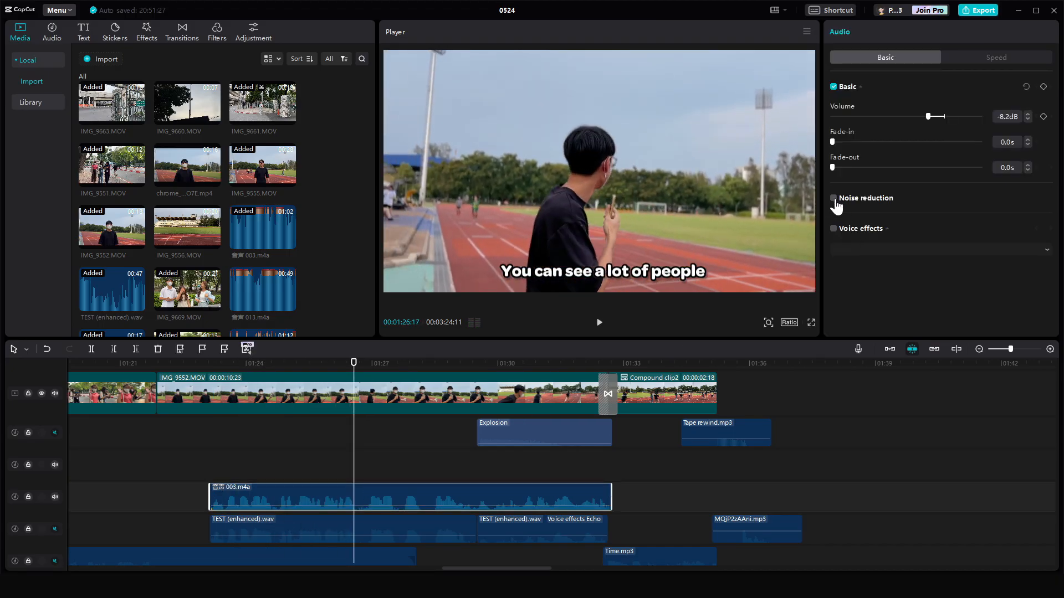
{"action": "left_click", "coordinate": [212, 473]}
{"action": "key", "text": "space"}
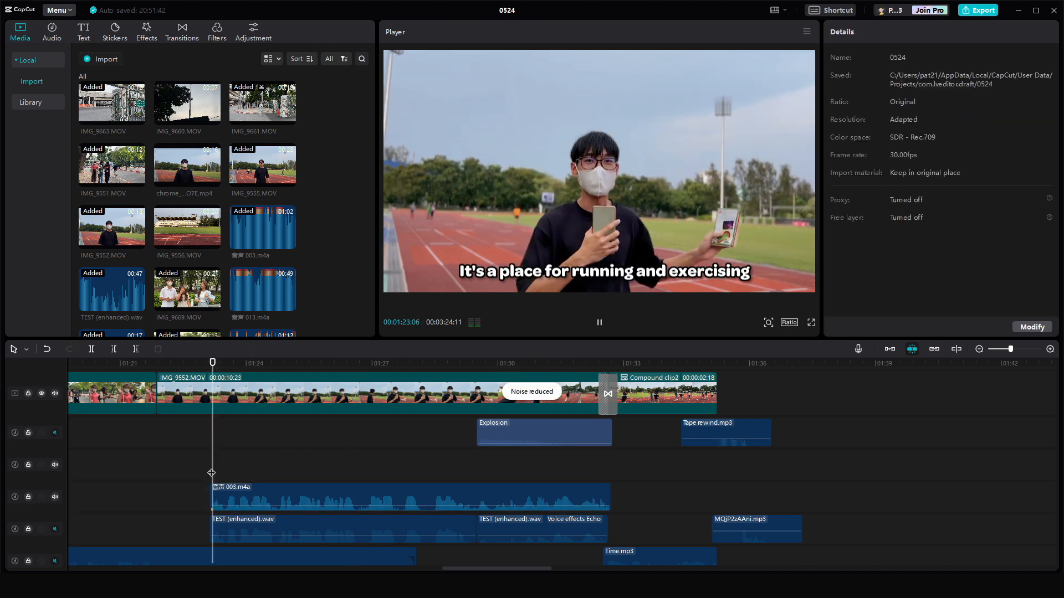
{"action": "left_click", "coordinate": [348, 493]}
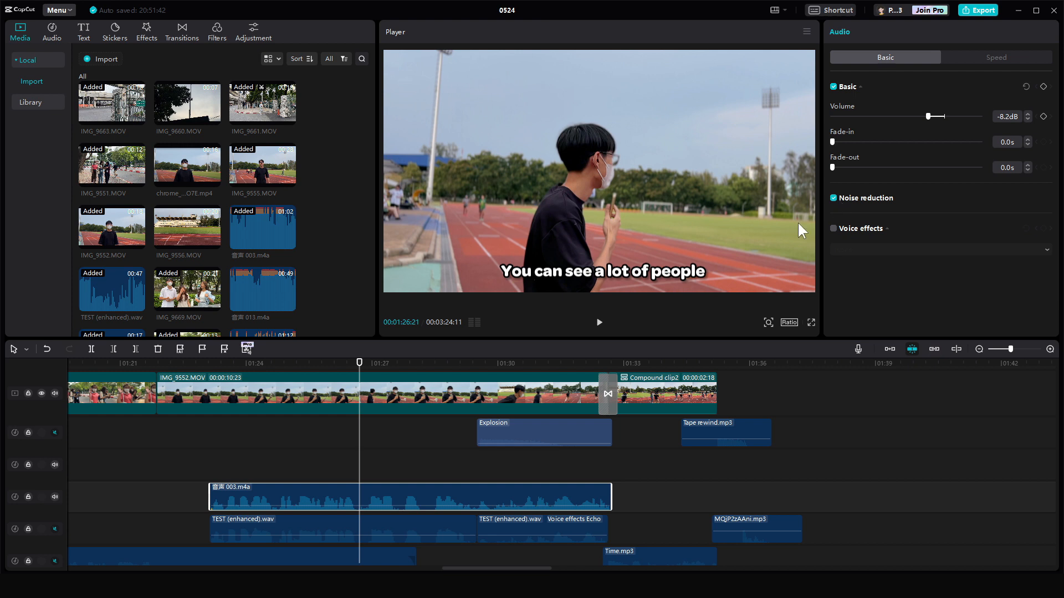
- Toggle the mute on the 音声 003.m4a track and play the TEST (enhanced).wav clip for comparison
{"action": "left_click", "coordinate": [55, 496]}
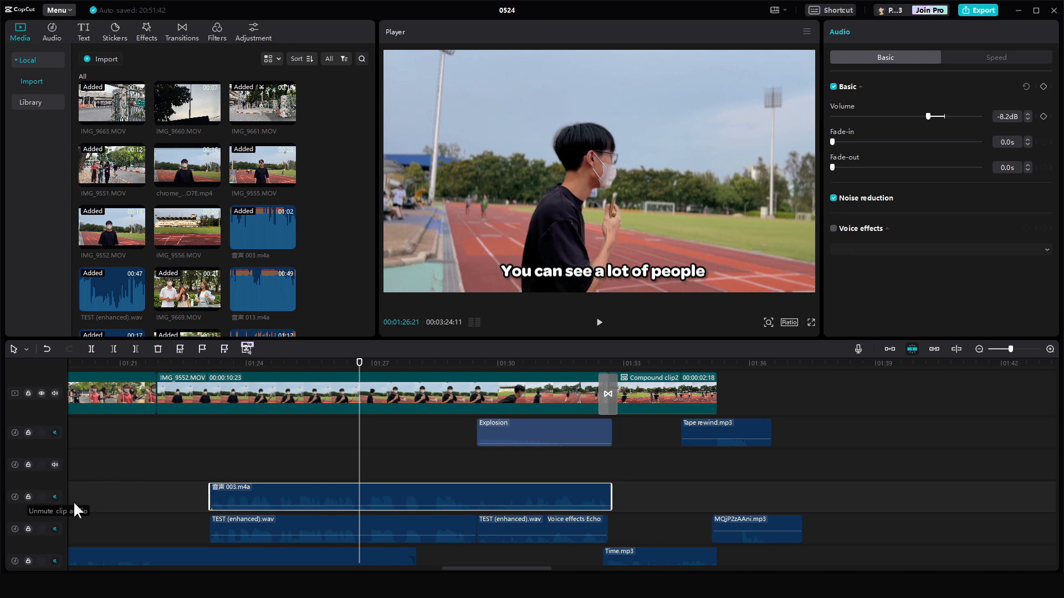
{"action": "left_click", "coordinate": [217, 463]}
{"action": "left_click", "coordinate": [216, 523]}
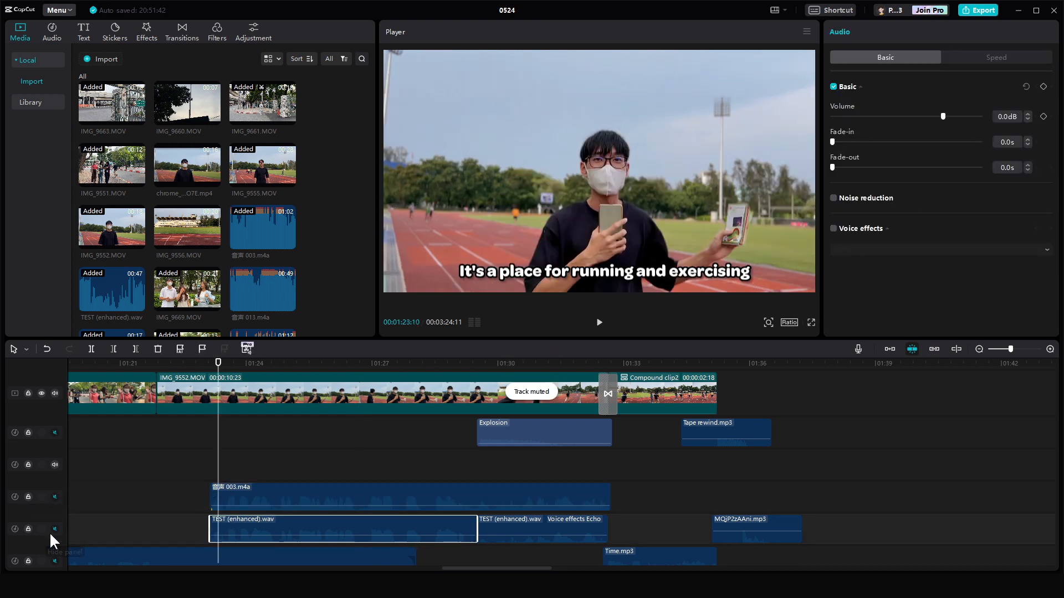
{"action": "left_click", "coordinate": [233, 476]}
{"action": "key", "text": "space"}
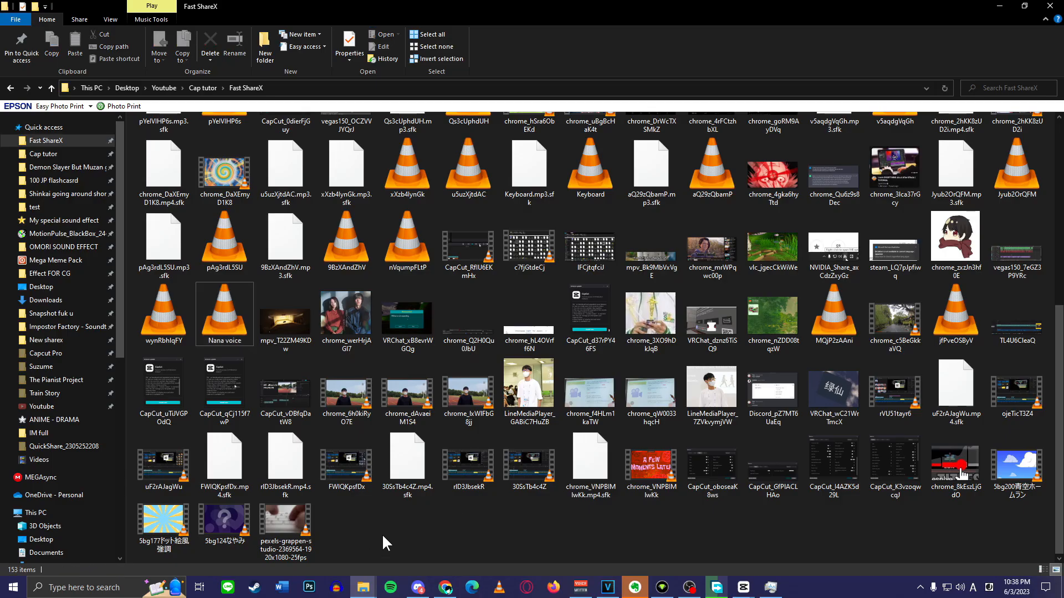
- Switch to Adobe Podcast's speech enhancement page and upload the Nana voice audio file
{"action": "key", "text": "alt+Tab"}
{"action": "key", "text": "Tab"}
{"action": "left_click_drag", "start_coordinate": [252, 325], "coordinate": [670, 229]}
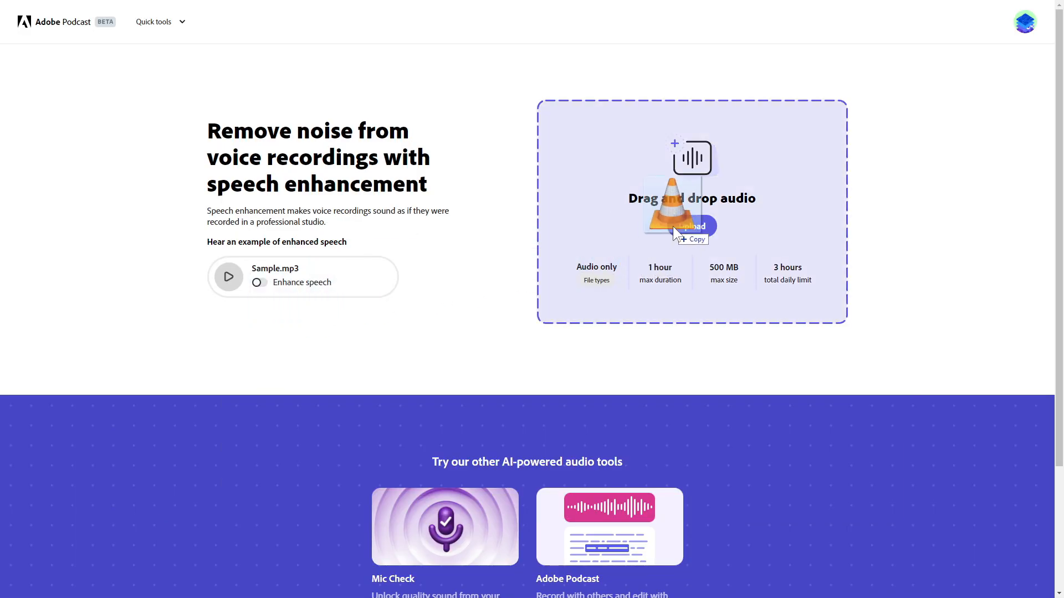
{"action": "left_click_drag", "start_coordinate": [624, 258], "coordinate": [628, 240]}
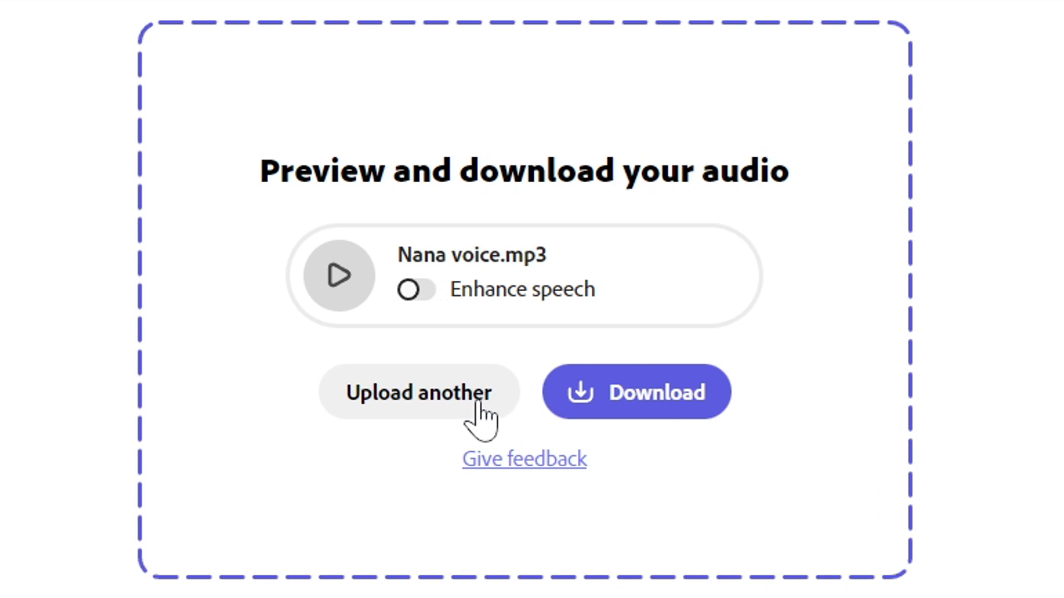
- Download the enhanced Nana voice.mp3 audio
{"action": "left_click", "coordinate": [652, 401]}
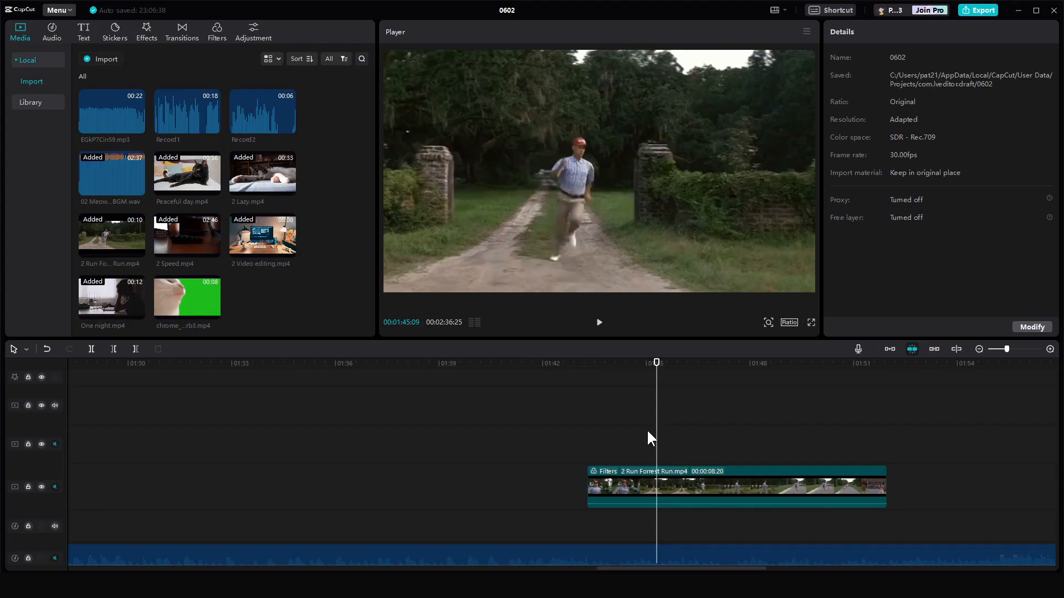
{"action": "left_click", "coordinate": [621, 437]}
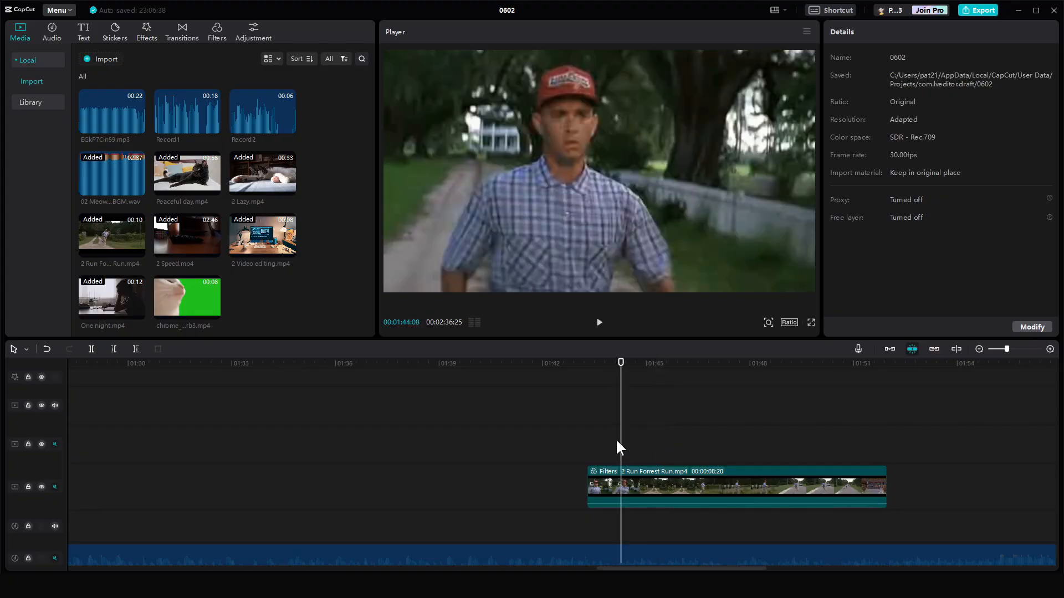
- Place the green-screen cat clip above the Forrest Run clip and remove its green background with Chroma key
{"action": "left_click_drag", "start_coordinate": [557, 397], "coordinate": [587, 449]}
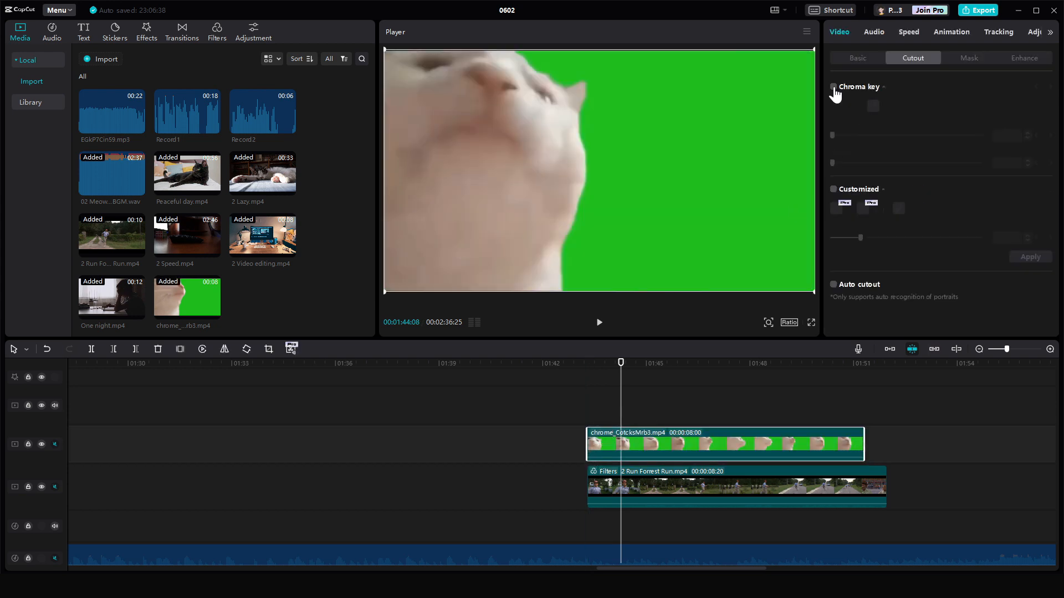
{"action": "left_click", "coordinate": [874, 106]}
{"action": "left_click", "coordinate": [708, 136]}
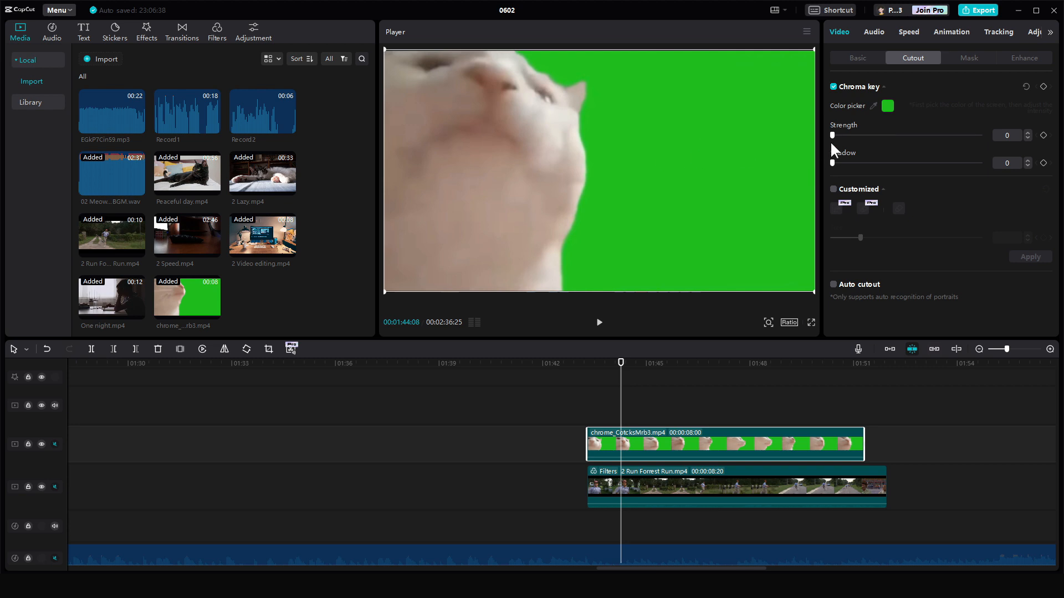
{"action": "left_click_drag", "start_coordinate": [833, 136], "coordinate": [867, 139]}
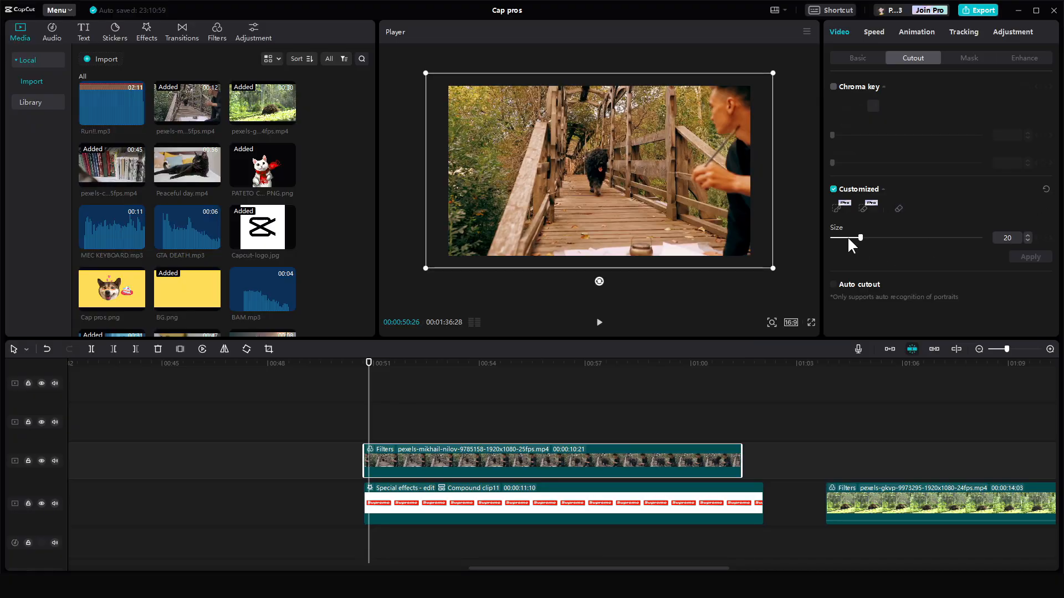
{"action": "left_click", "coordinate": [836, 208]}
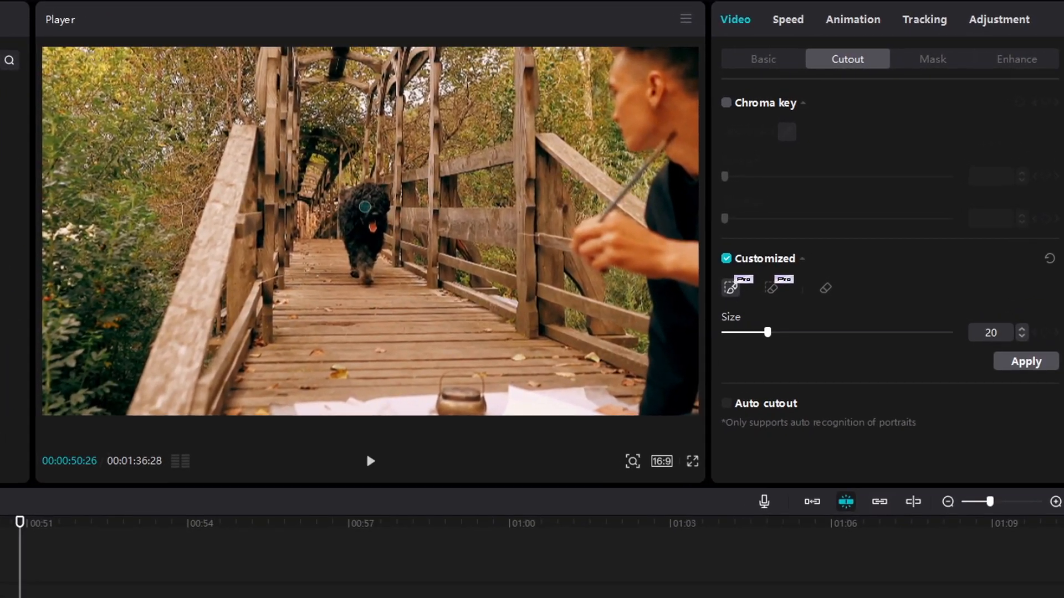
- Brush over the dog on the bridge with the Customized cutout tool and apply the cutout
{"action": "left_click_drag", "start_coordinate": [446, 186], "coordinate": [455, 235]}
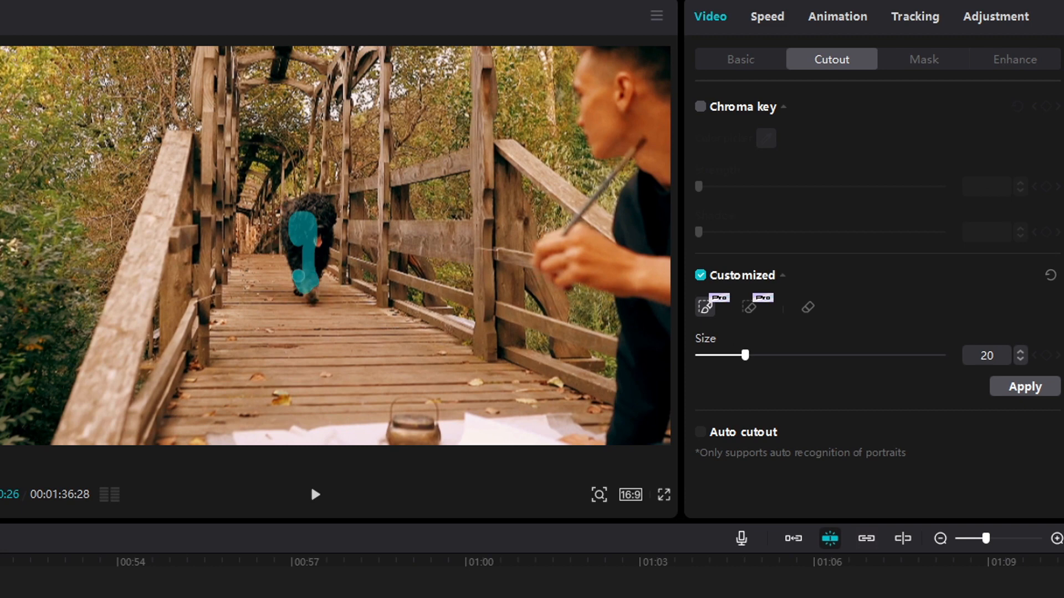
{"action": "left_click_drag", "start_coordinate": [308, 216], "coordinate": [308, 275]}
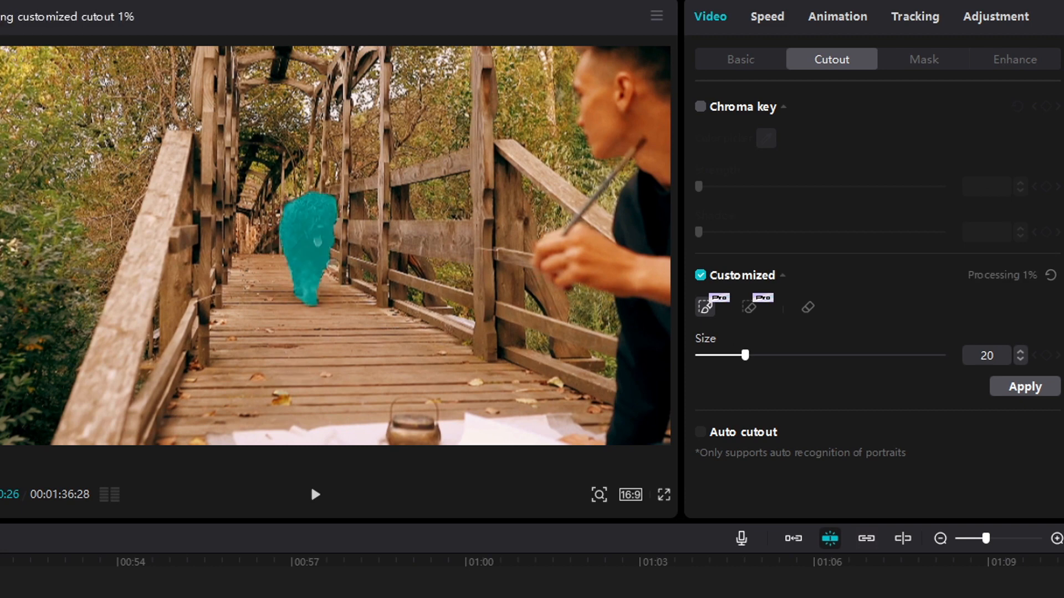
{"action": "left_click", "coordinate": [1010, 396]}
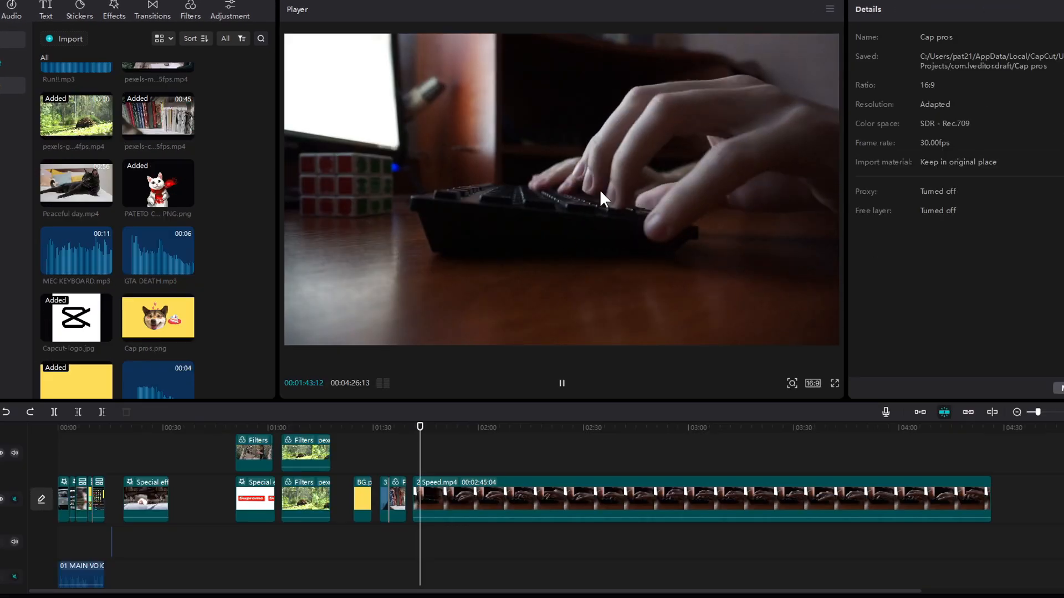
- Speed up the 2 Speed.mp4 clip to 7.2x and play it back
{"action": "left_click", "coordinate": [481, 427]}
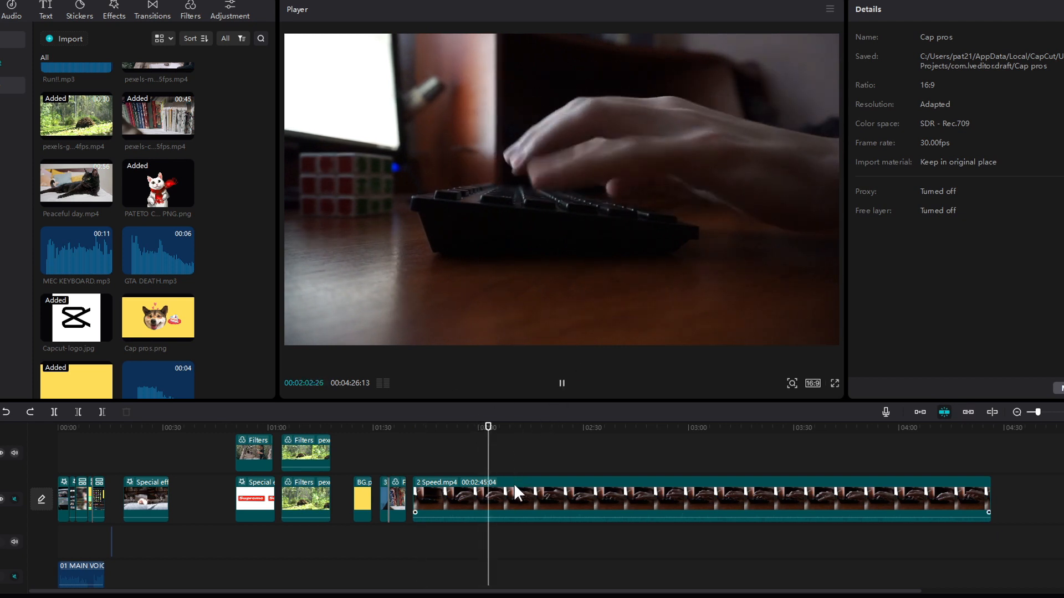
{"action": "left_click", "coordinate": [417, 502]}
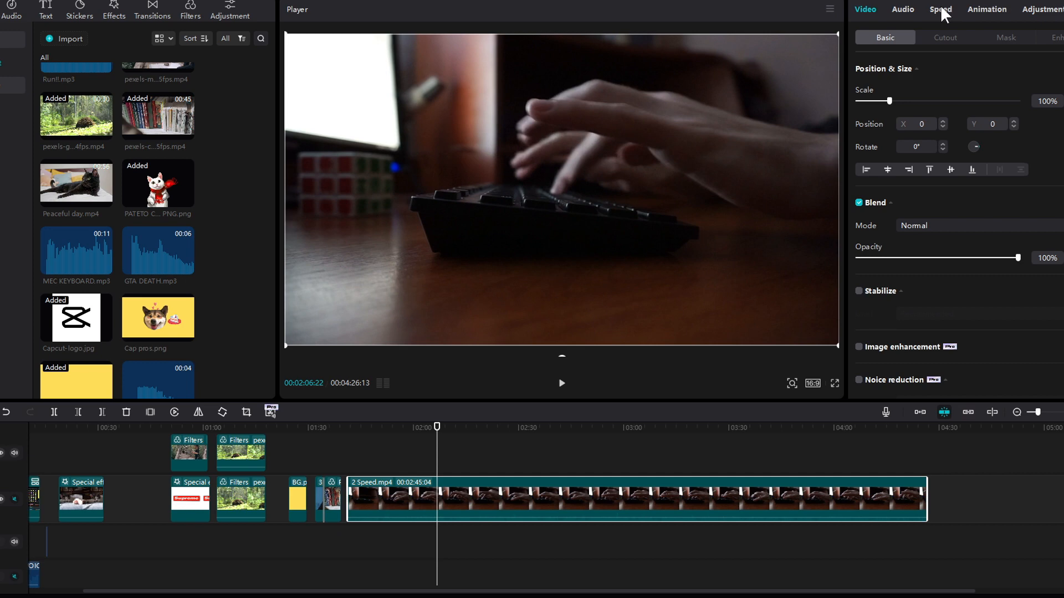
{"action": "left_click", "coordinate": [941, 10]}
{"action": "left_click_drag", "start_coordinate": [889, 86], "coordinate": [983, 84]}
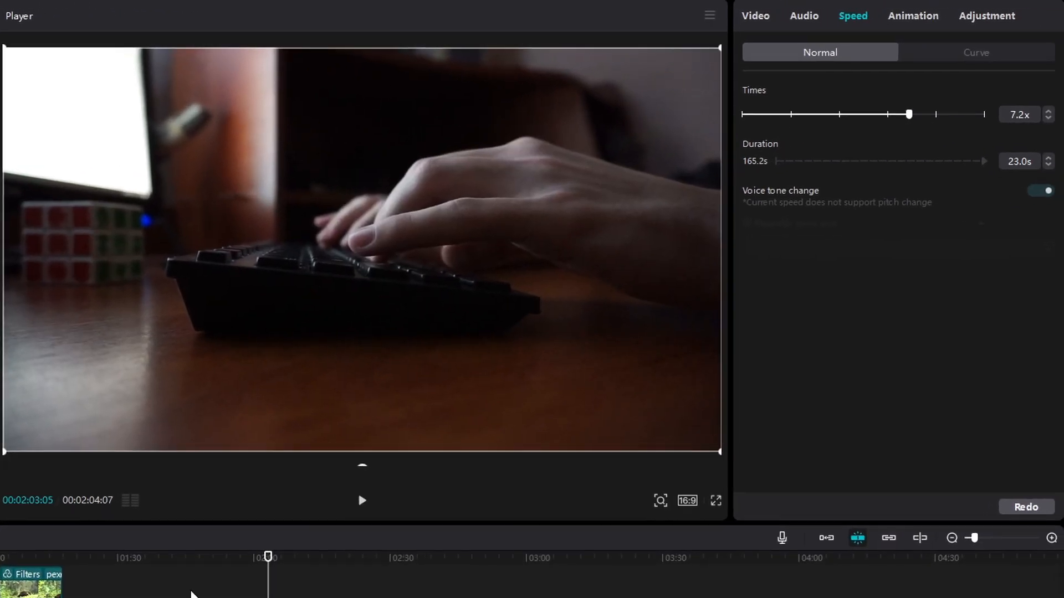
{"action": "left_click", "coordinate": [185, 597]}
{"action": "key", "text": "space"}
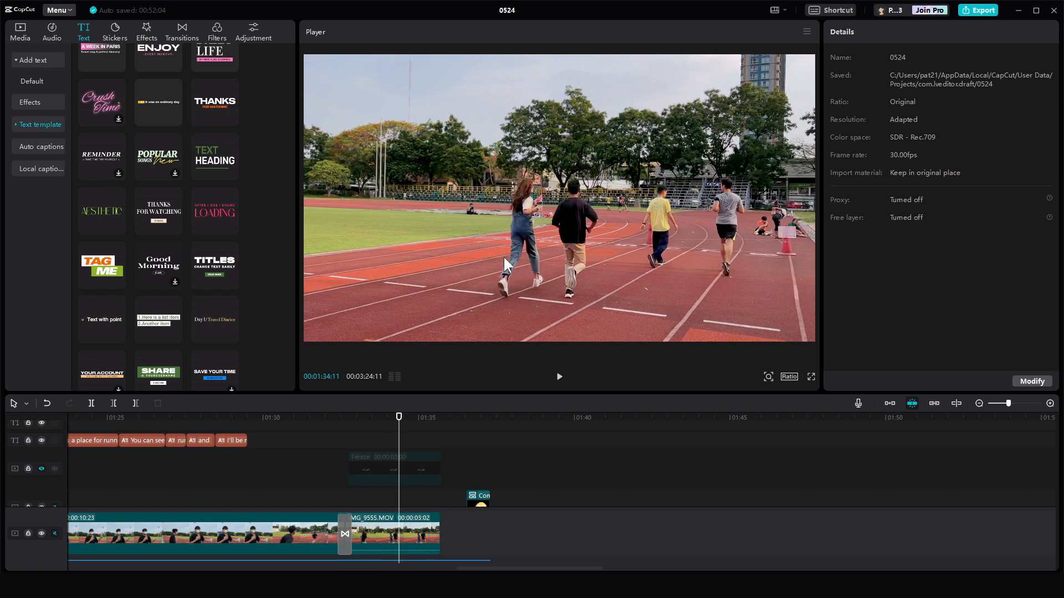
- Select the Freeze overlay clip with the HELP text and start Motion tracking on it
{"action": "left_click_drag", "start_coordinate": [401, 450], "coordinate": [421, 451]}
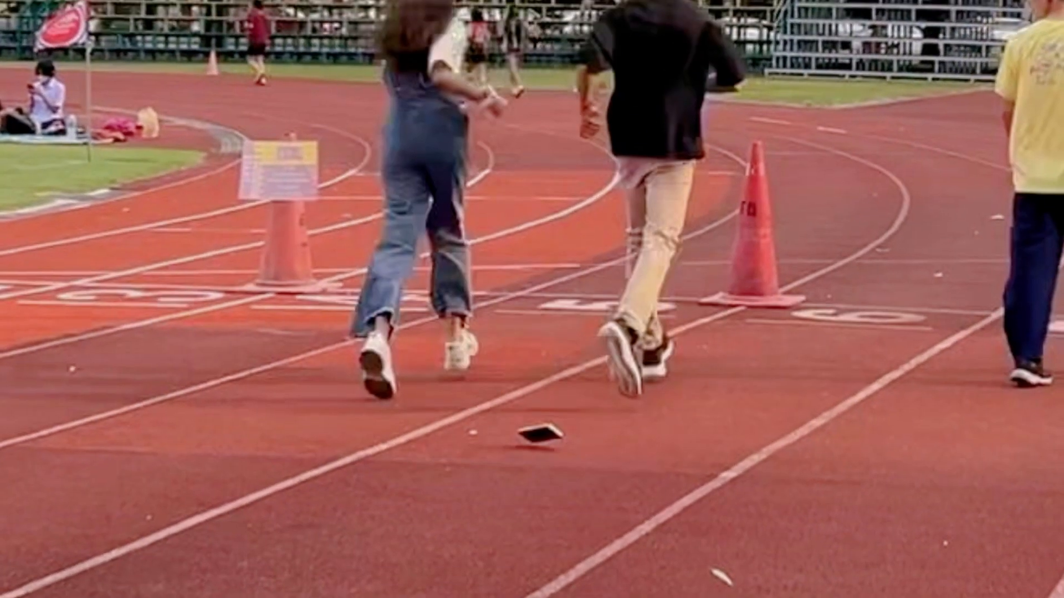
{"action": "left_click", "coordinate": [362, 463]}
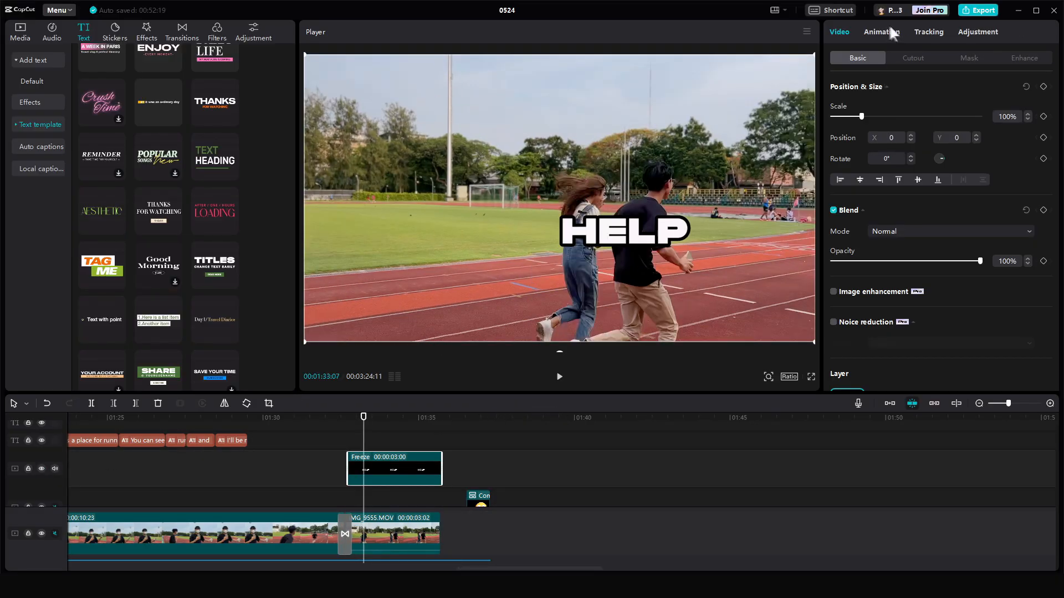
{"action": "left_click", "coordinate": [928, 31]}
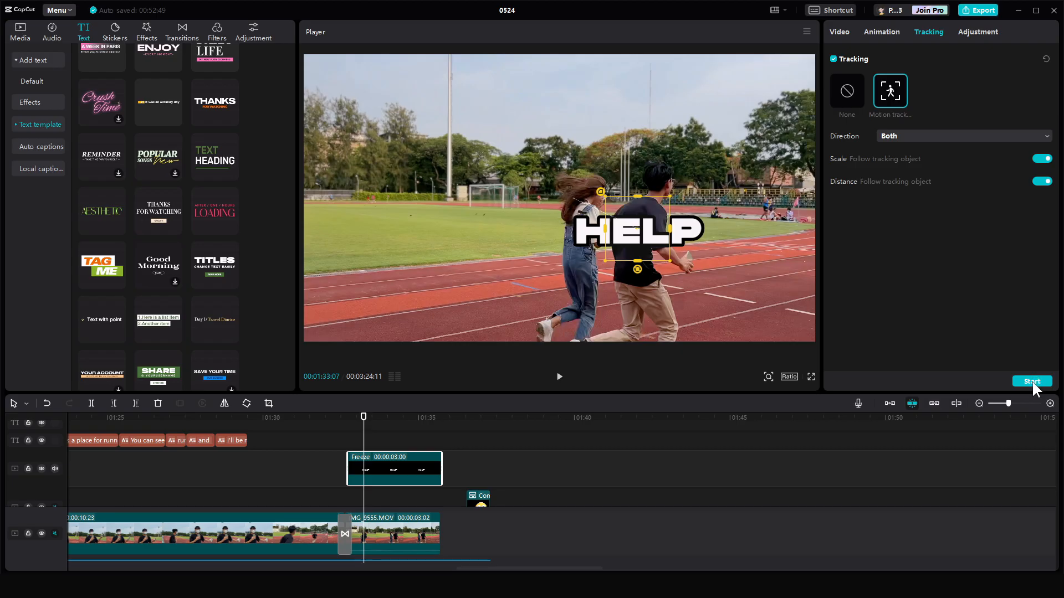
{"action": "left_click", "coordinate": [1032, 381]}
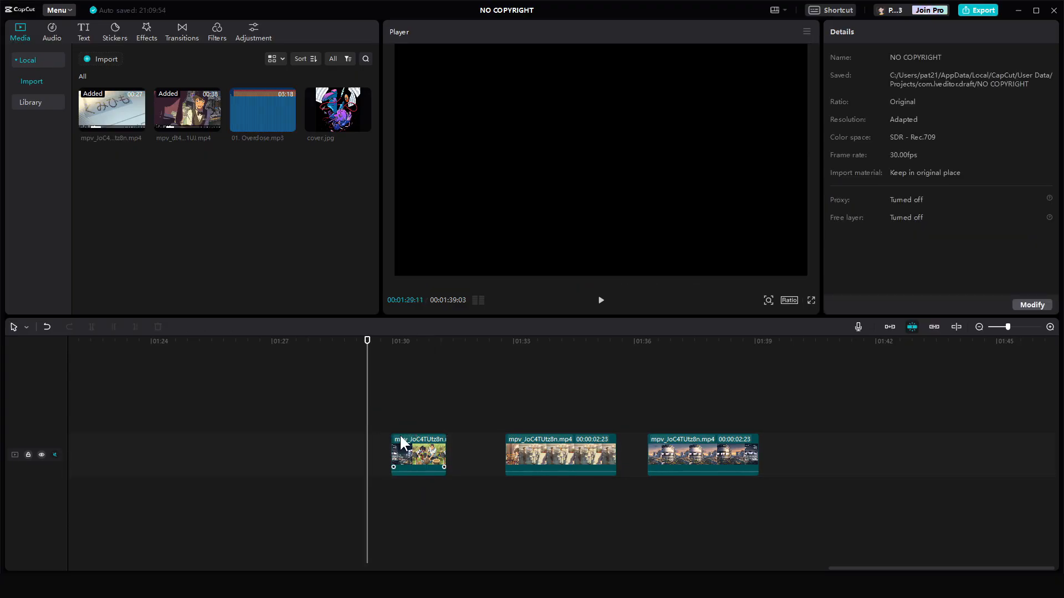
- Select the first clip on the track and flip it horizontally with Mirror
{"action": "left_click", "coordinate": [400, 419]}
{"action": "key", "text": "space"}
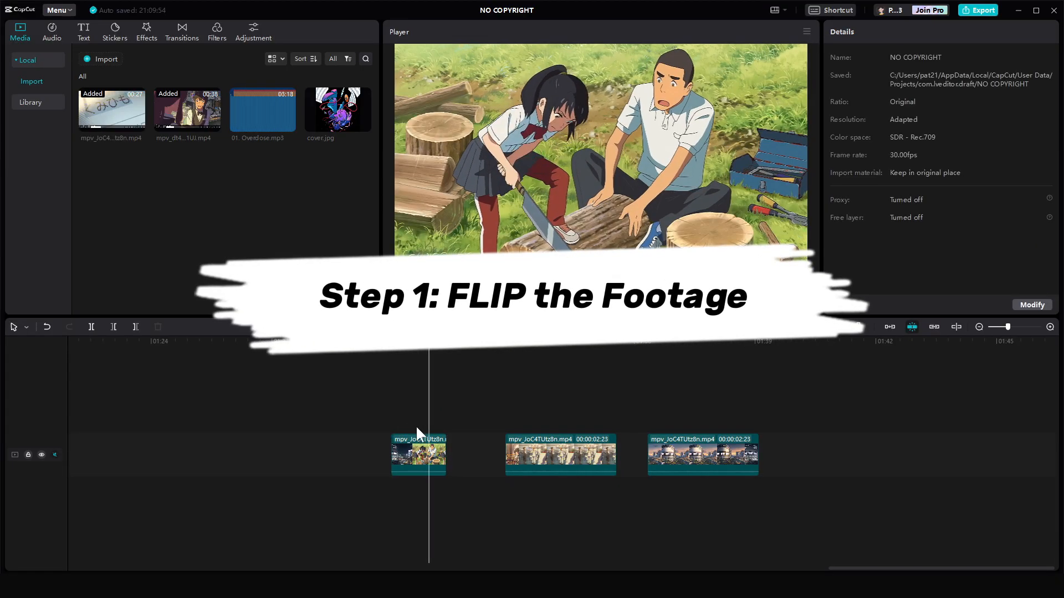
{"action": "left_click", "coordinate": [426, 457]}
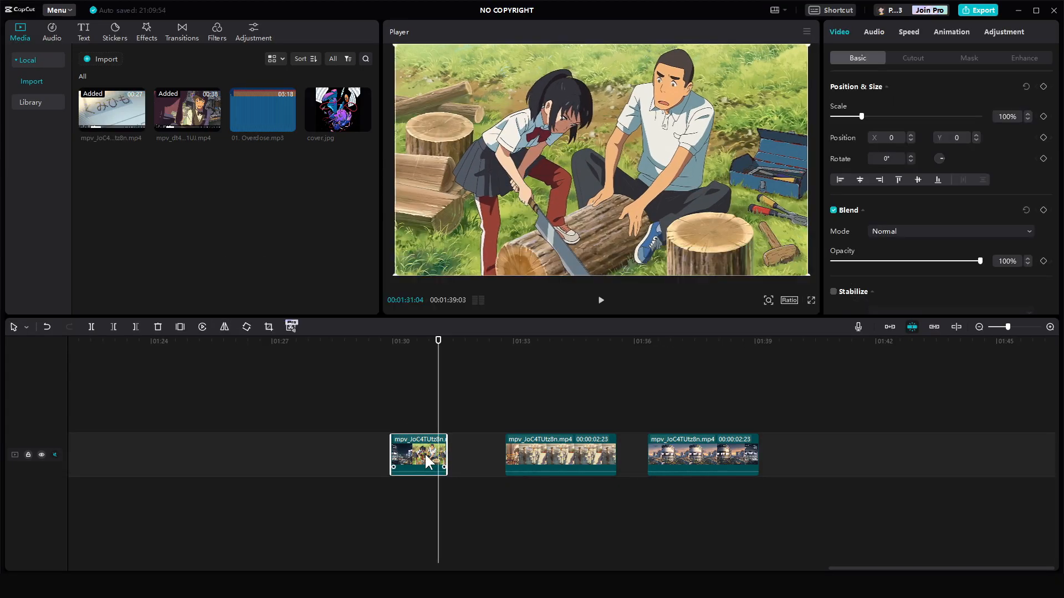
{"action": "left_click", "coordinate": [223, 327]}
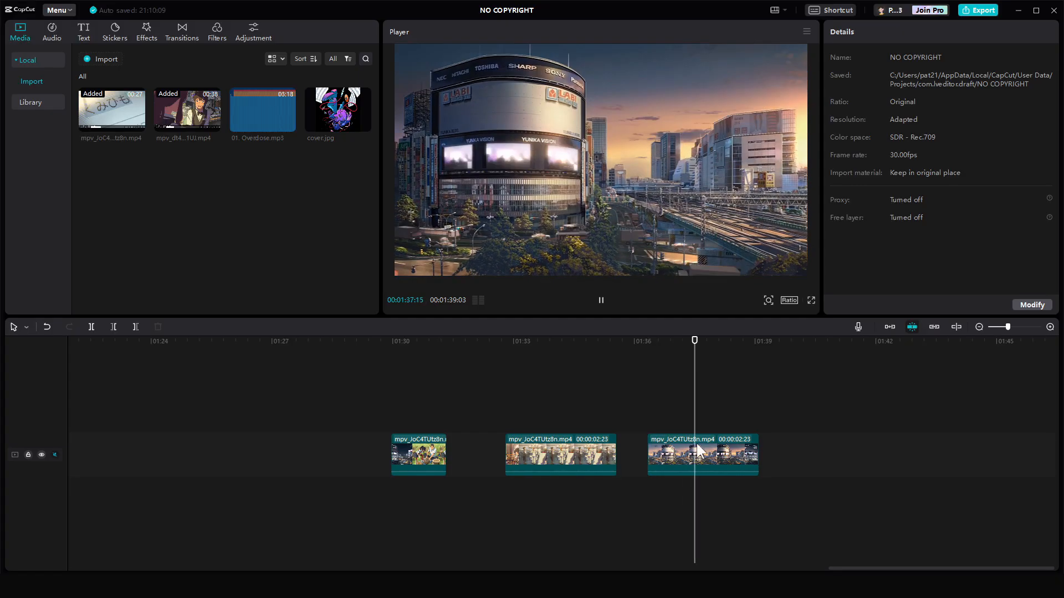
- Select the third clip on the track and flip it horizontally as well
{"action": "key", "text": "space"}
{"action": "left_click", "coordinate": [691, 458]}
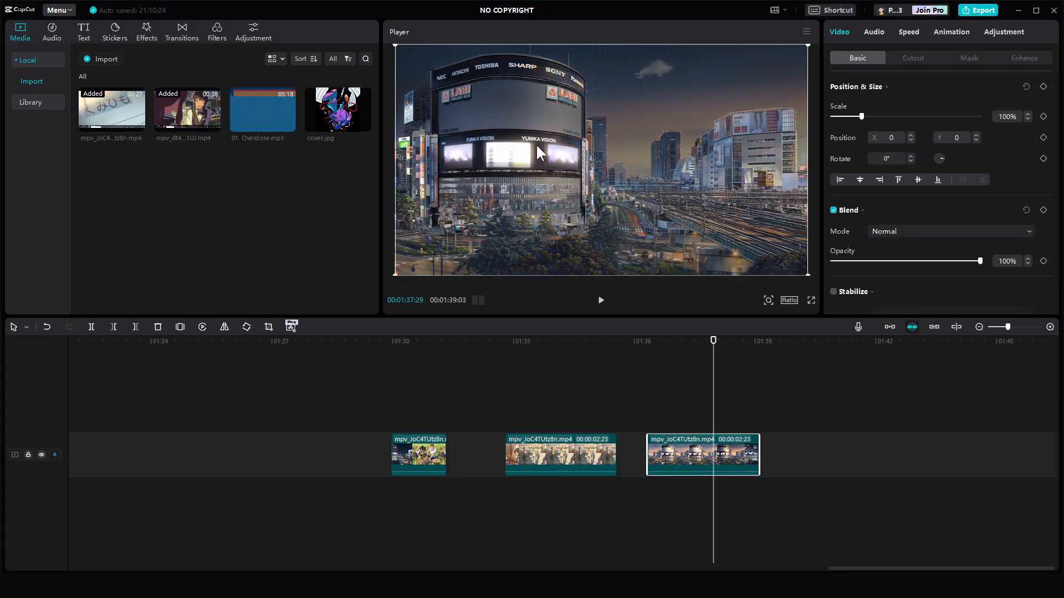
{"action": "left_click", "coordinate": [223, 327]}
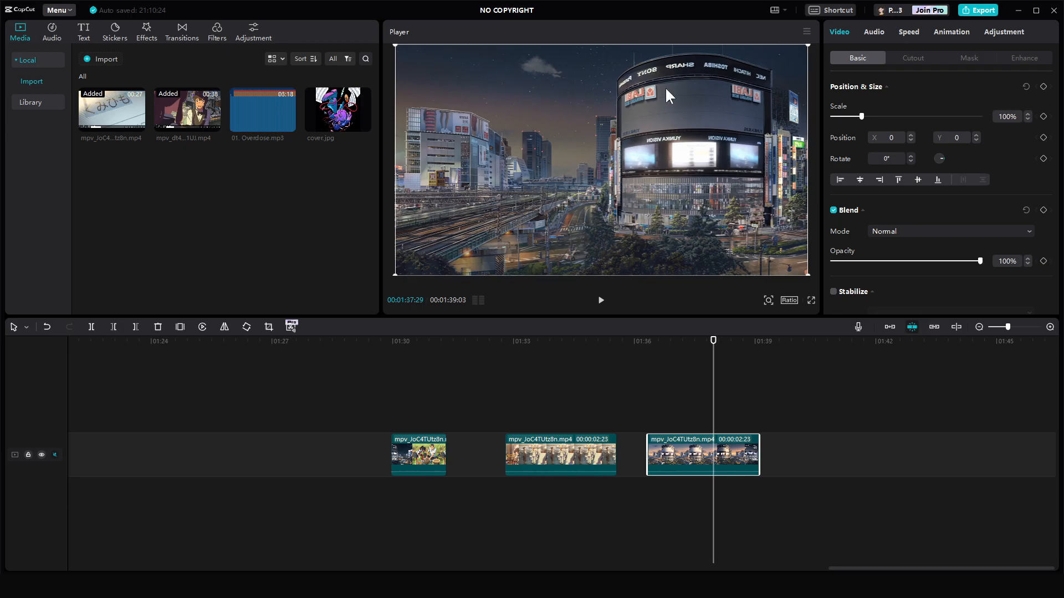
{"action": "key", "text": "ctrl+shift+f"}
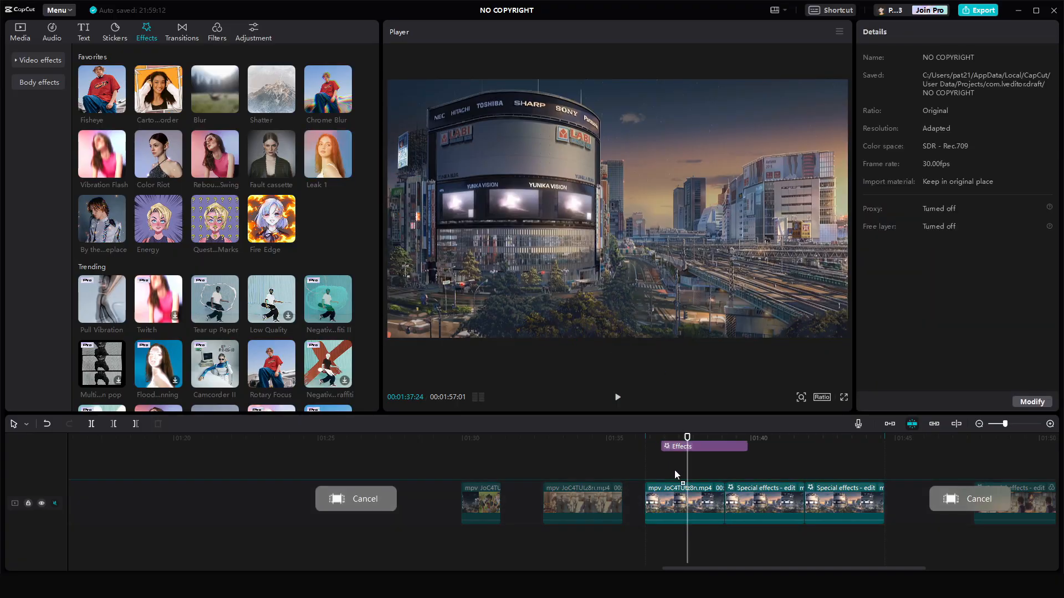
- Place the Leak 1 effect over the flipped clip and play it back
{"action": "left_click_drag", "start_coordinate": [675, 471], "coordinate": [679, 495]}
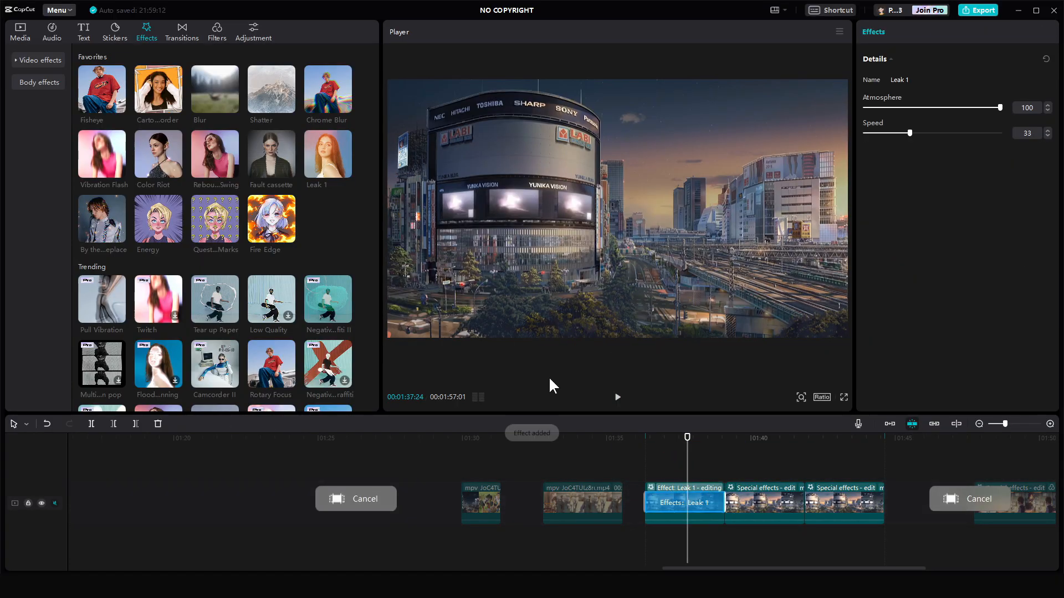
{"action": "key", "text": "space"}
{"action": "key", "text": "space"}
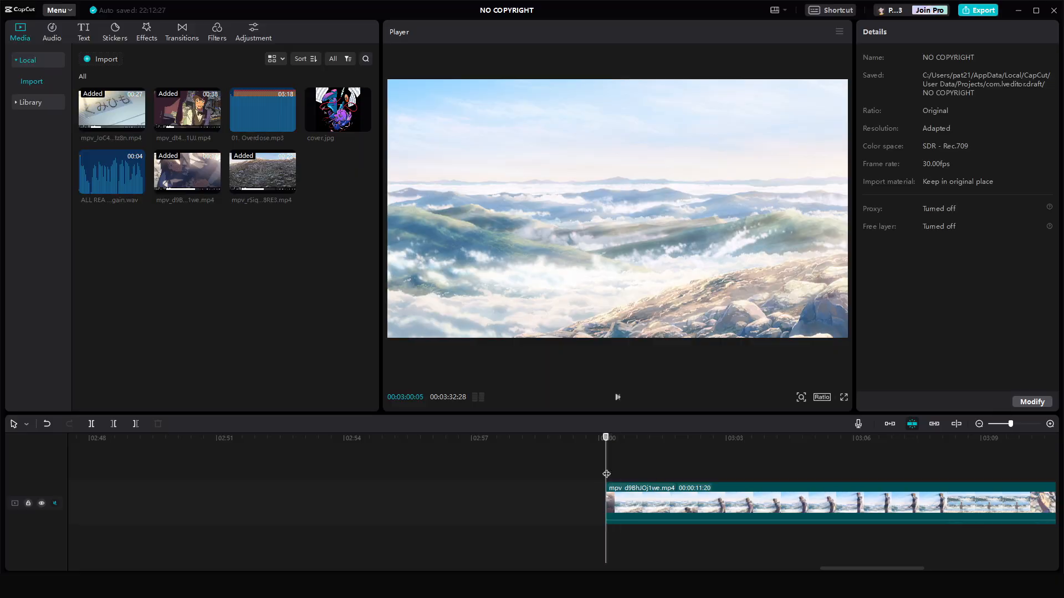
- Split the long mpv_d9BhJOj1we.mp4 clip at the playhead and trim away the part before the playhead
{"action": "left_click", "coordinate": [732, 484]}
{"action": "key", "text": "ctrl+b"}
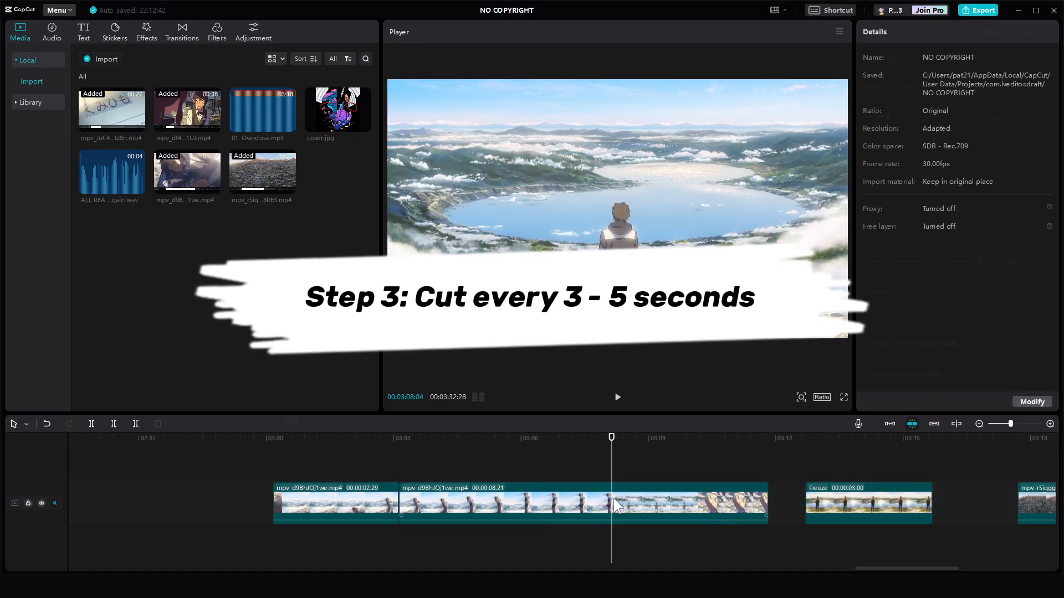
{"action": "key", "text": "q"}
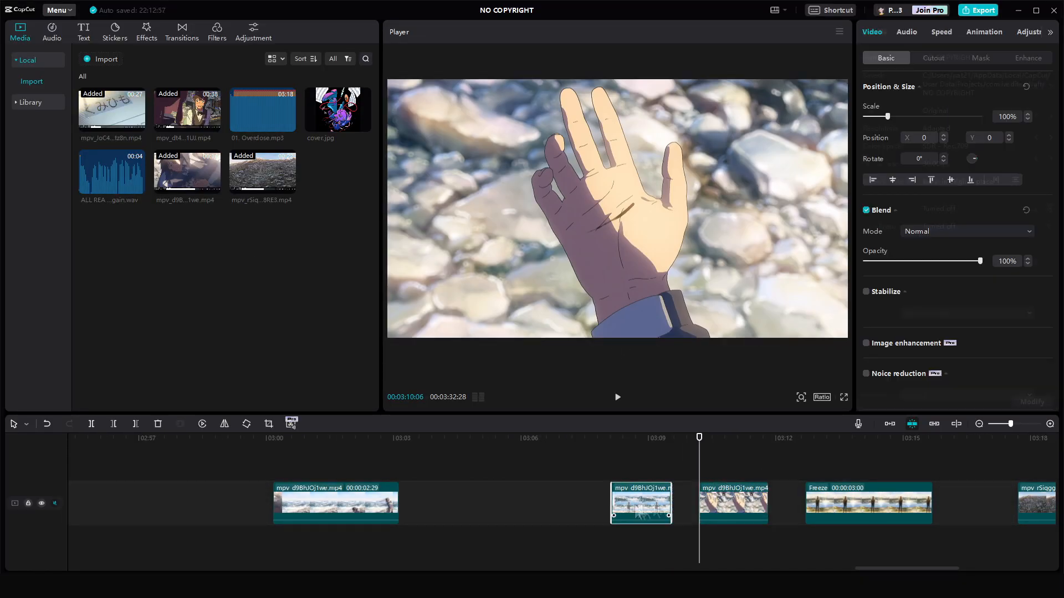
- Trim the next clip's end and slide the following clips left to close the gaps
{"action": "left_click_drag", "start_coordinate": [631, 518], "coordinate": [578, 515]}
{"action": "left_click", "coordinate": [582, 481]}
{"action": "key", "text": "w"}
{"action": "left_click_drag", "start_coordinate": [1035, 502], "coordinate": [598, 502]}
{"action": "scroll", "coordinate": [625, 481], "scroll_direction": "down", "scroll_amount": 1}
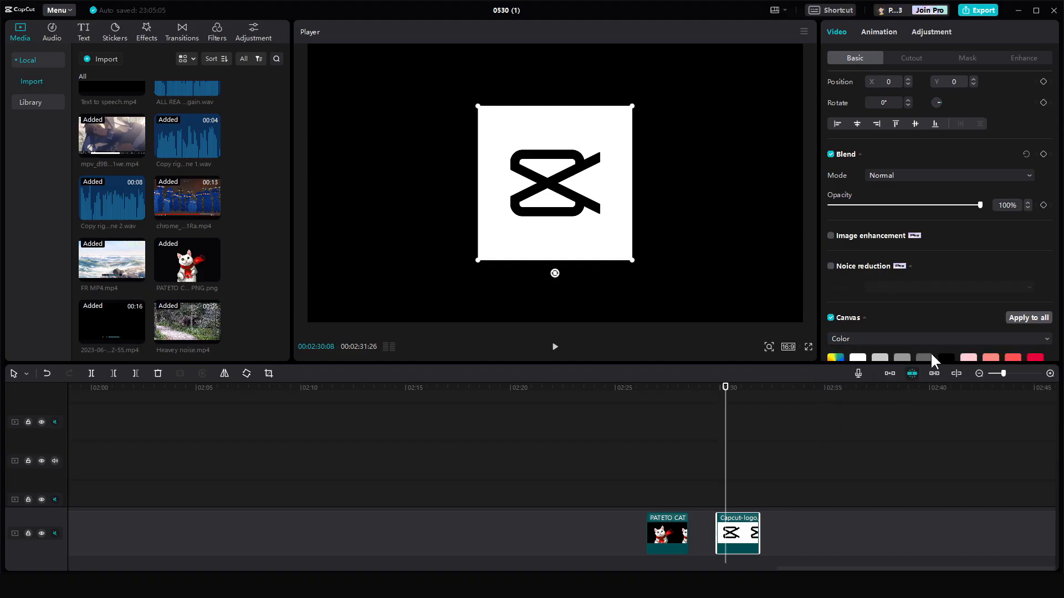
- Give the CapCut logo clip a solid-colour canvas background, trying white and then grey
{"action": "scroll", "coordinate": [930, 351], "scroll_direction": "down", "scroll_amount": 2}
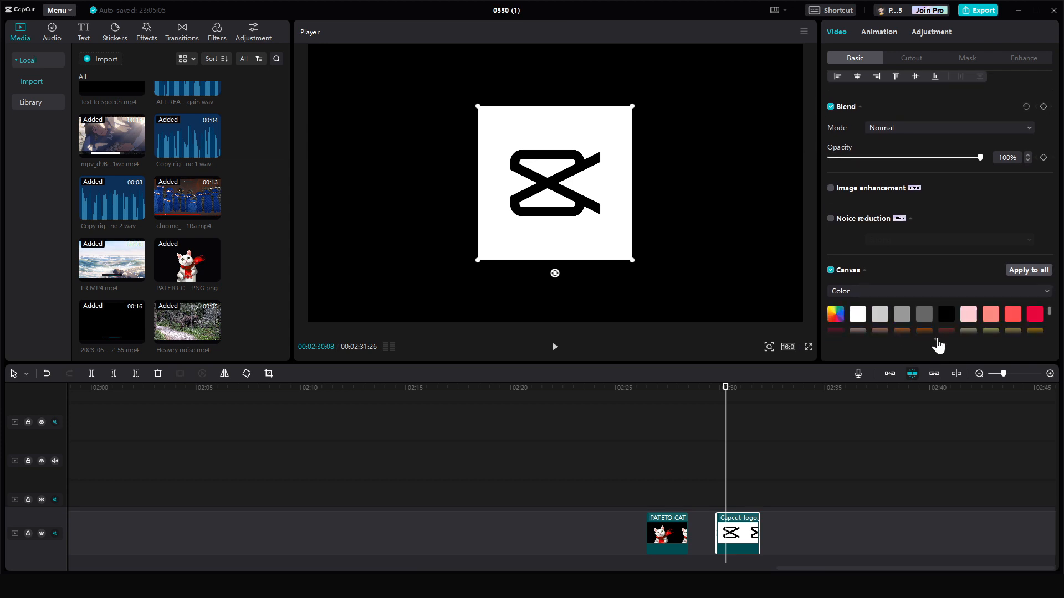
{"action": "left_click", "coordinate": [858, 314]}
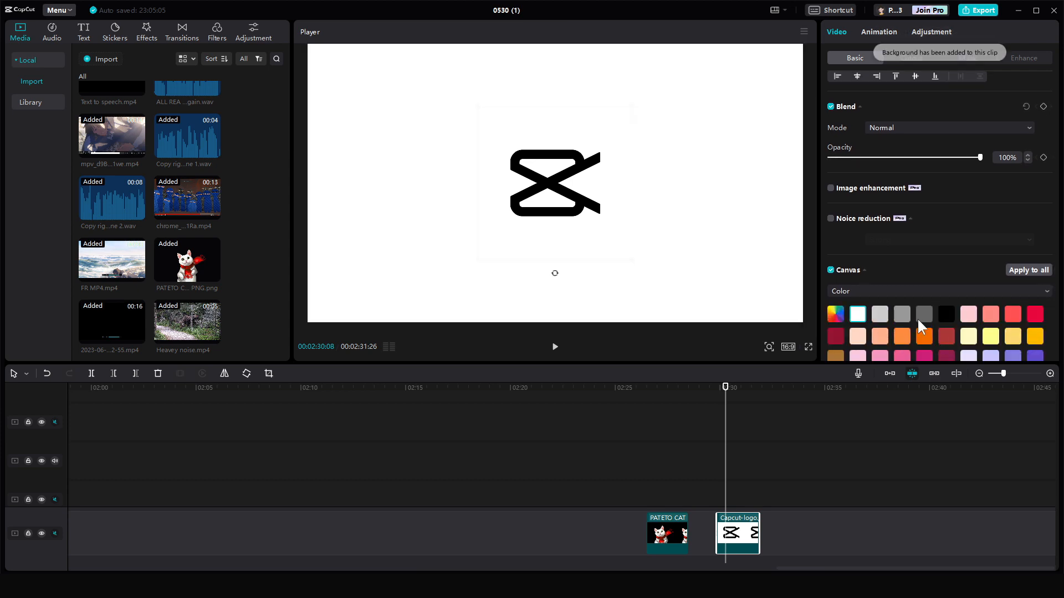
{"action": "left_click", "coordinate": [886, 314]}
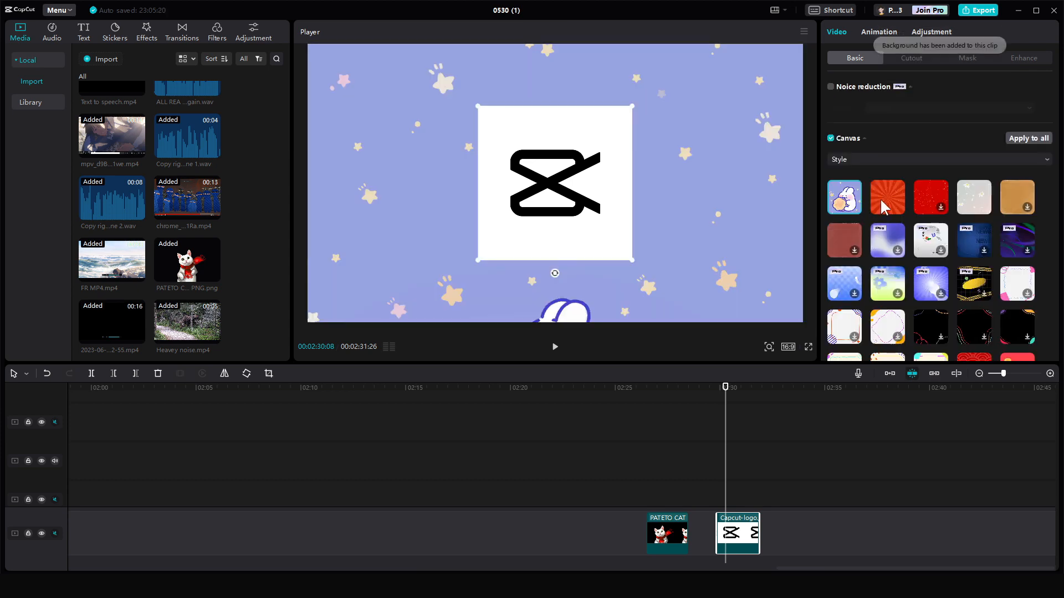
- Switch the logo clip's canvas to a style and apply the orange textured background
{"action": "left_click", "coordinate": [888, 202]}
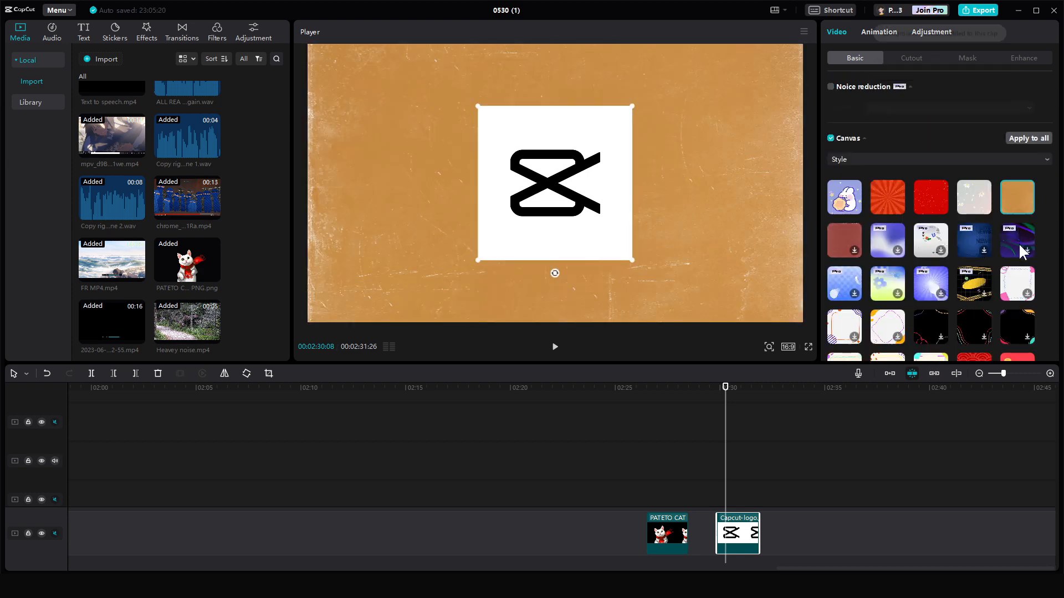
{"action": "left_click", "coordinate": [1018, 242]}
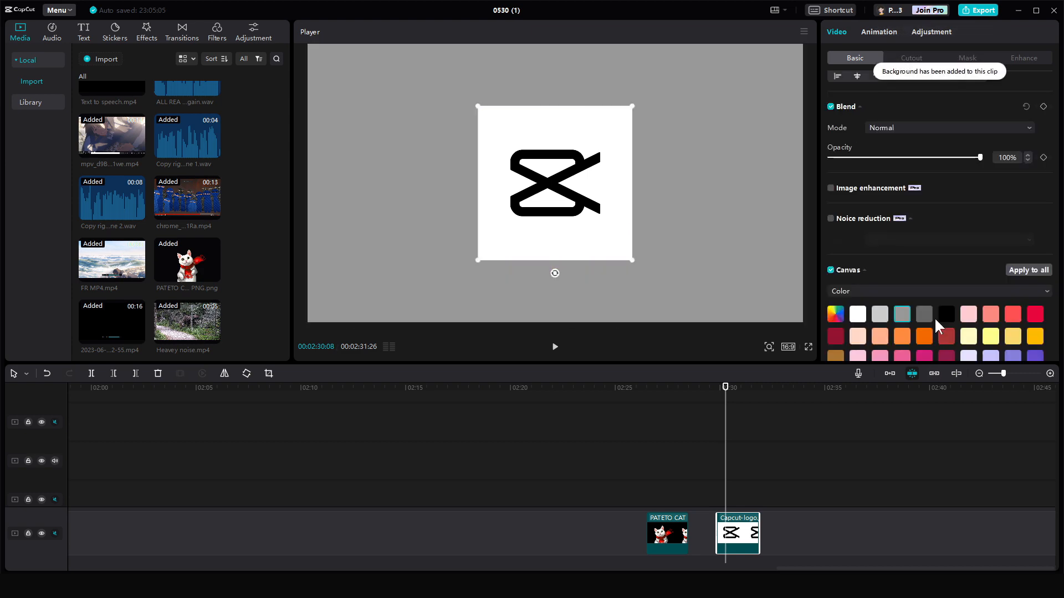
- Switch the logo clip's canvas to Blur and choose the strongest blur level
{"action": "left_click", "coordinate": [948, 314]}
{"action": "left_click", "coordinate": [987, 332]}
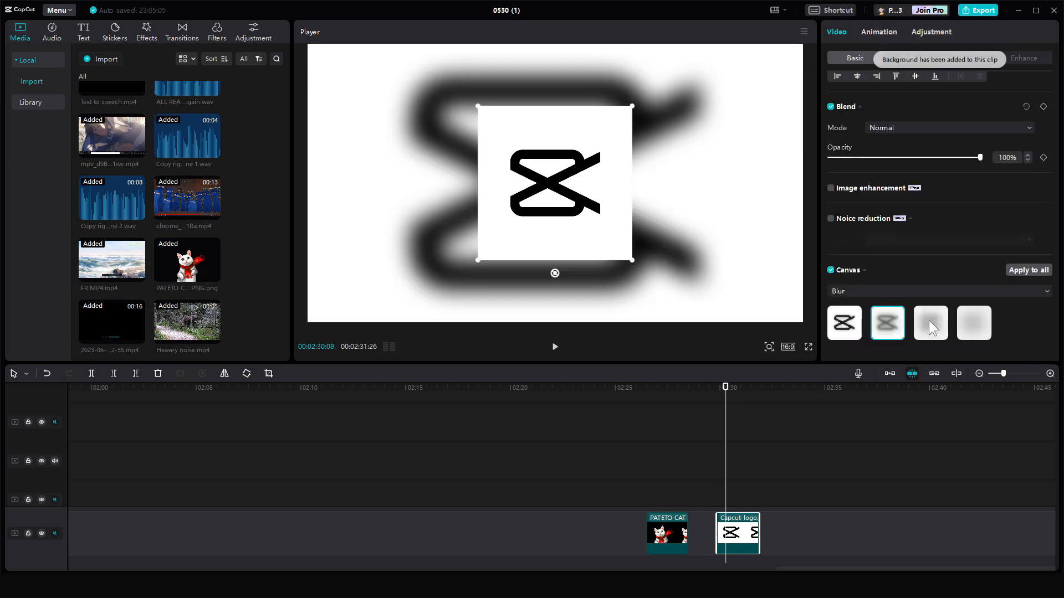
{"action": "left_click", "coordinate": [929, 322]}
{"action": "left_click", "coordinate": [973, 323]}
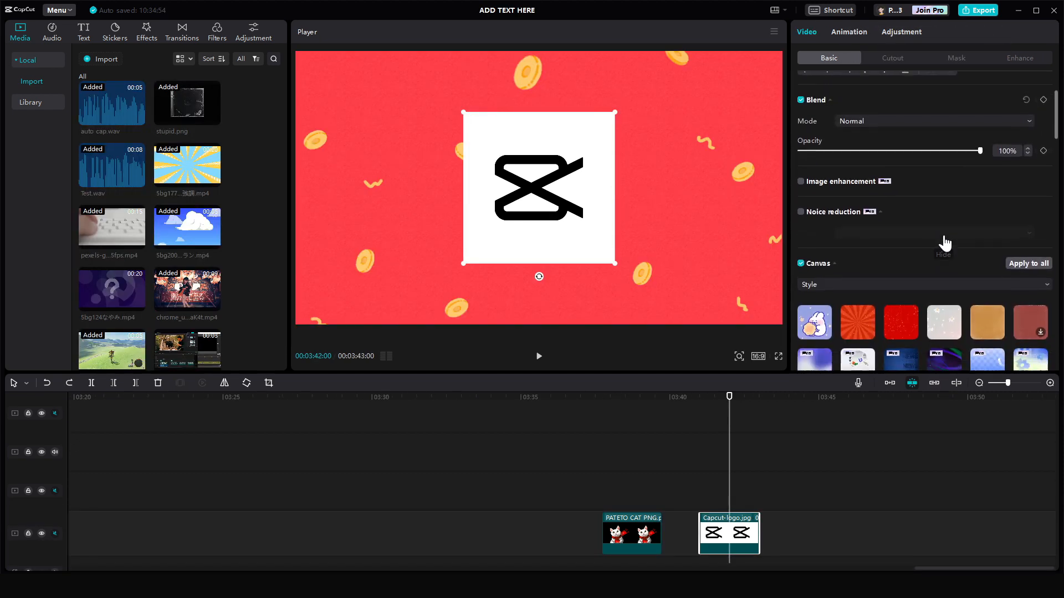
- Apply the red sunburst canvas style to the CapCut logo clip and lift the clip on the timeline
{"action": "scroll", "coordinate": [944, 243], "scroll_direction": "down", "scroll_amount": 3}
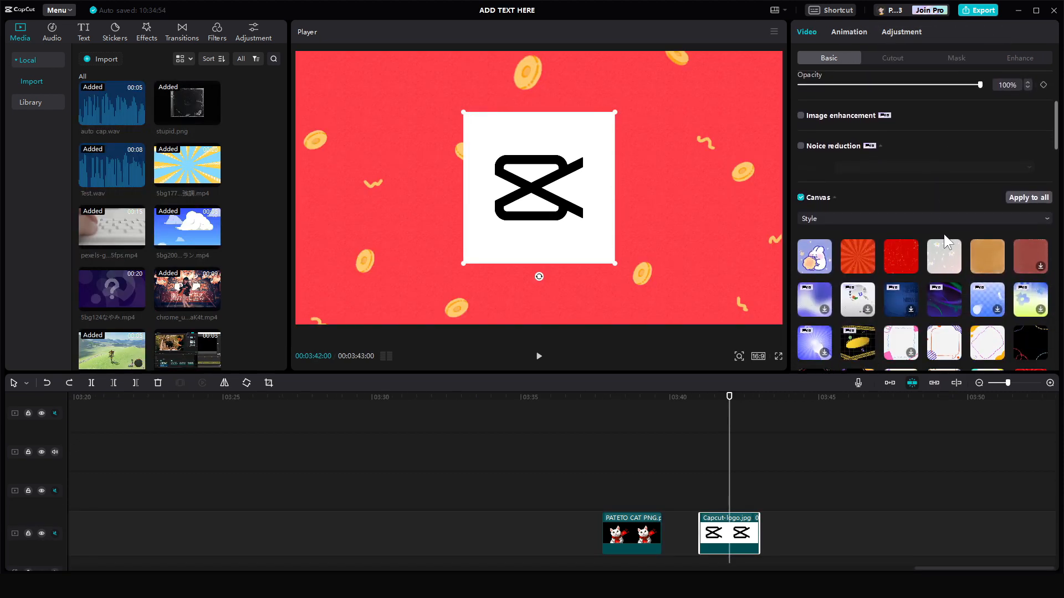
{"action": "left_click", "coordinate": [826, 217]}
{"action": "left_click", "coordinate": [859, 213]}
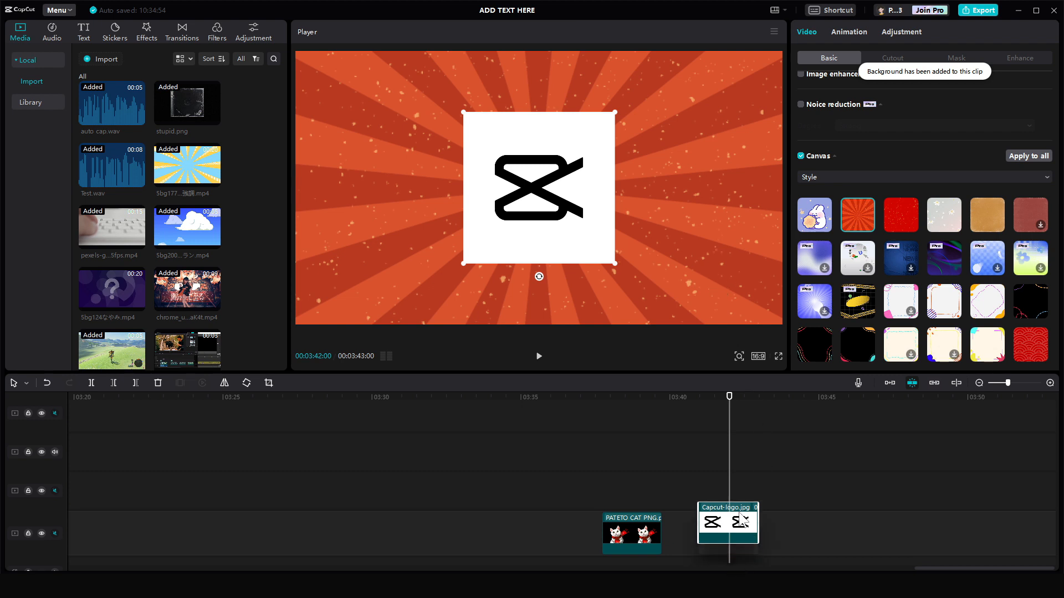
{"action": "left_click_drag", "start_coordinate": [742, 528], "coordinate": [740, 499]}
- Using Select rightward, select every clip after the playhead and move them right to open a gap
{"action": "scroll", "coordinate": [816, 275], "scroll_direction": "up", "scroll_amount": 3}
{"action": "scroll", "coordinate": [898, 255], "scroll_direction": "down", "scroll_amount": 3}
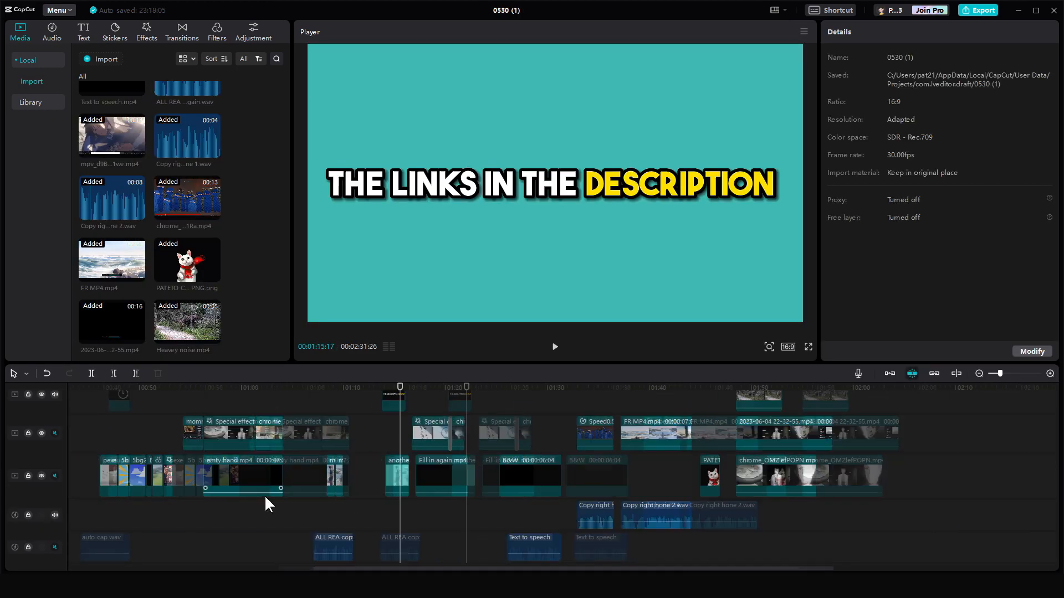
{"action": "scroll", "coordinate": [265, 494], "scroll_direction": "left", "scroll_amount": 4}
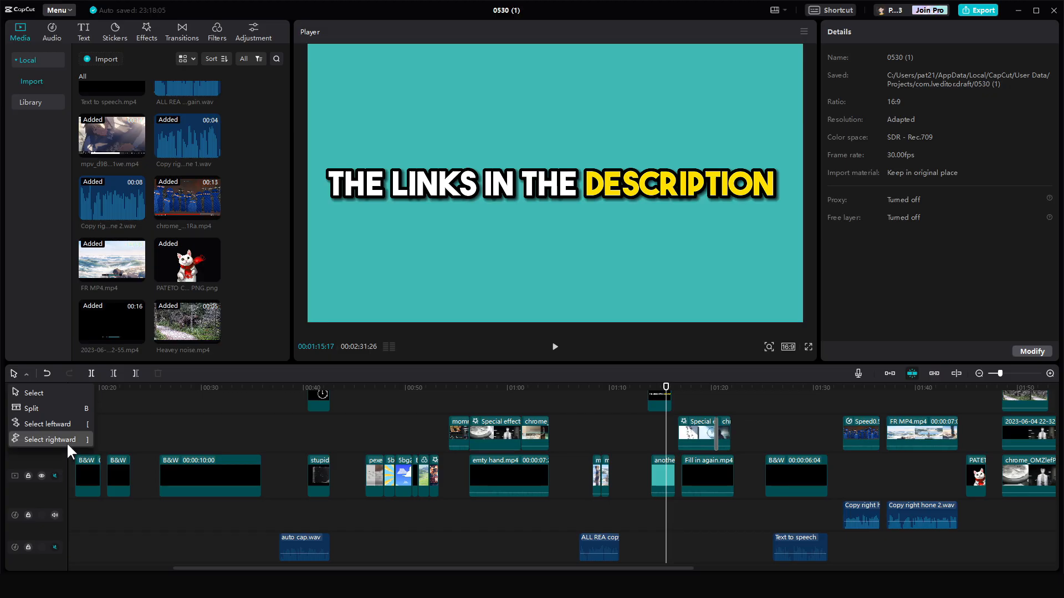
{"action": "left_click", "coordinate": [522, 345]}
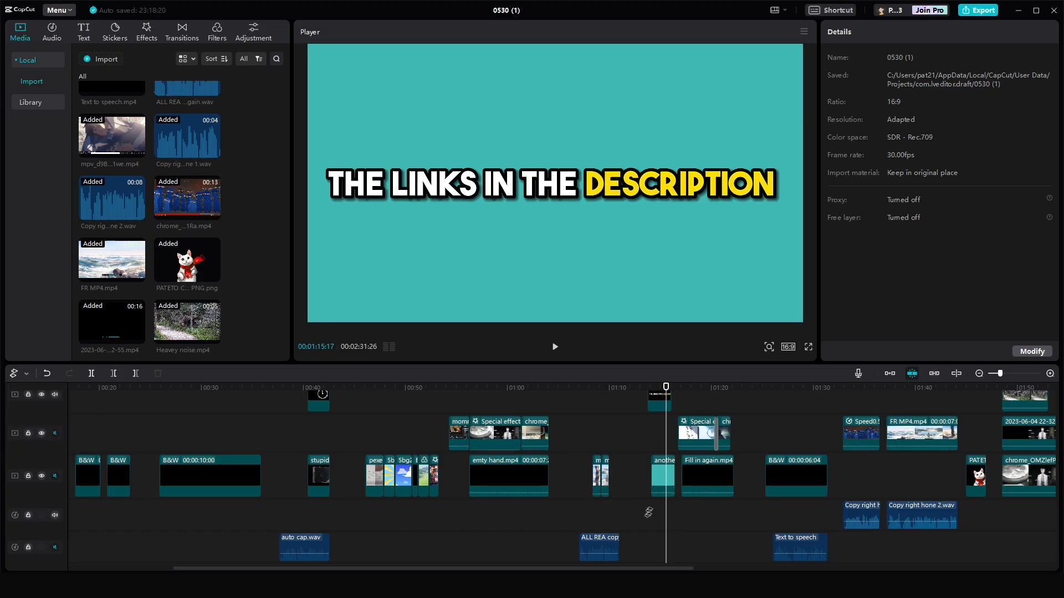
{"action": "scroll", "coordinate": [648, 513], "scroll_direction": "up", "scroll_amount": 3}
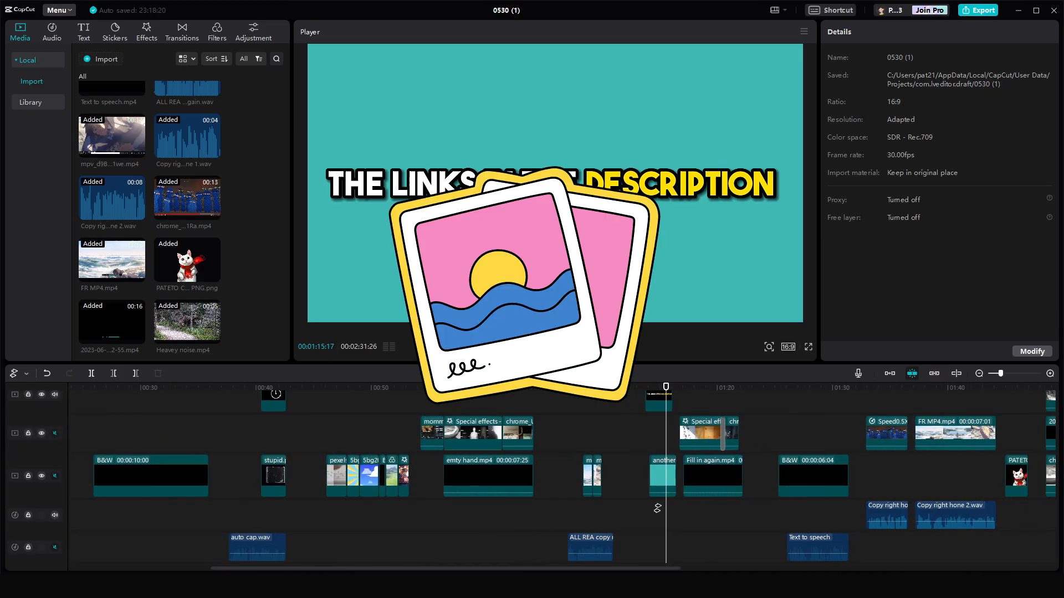
{"action": "scroll", "coordinate": [657, 508], "scroll_direction": "down", "scroll_amount": 3}
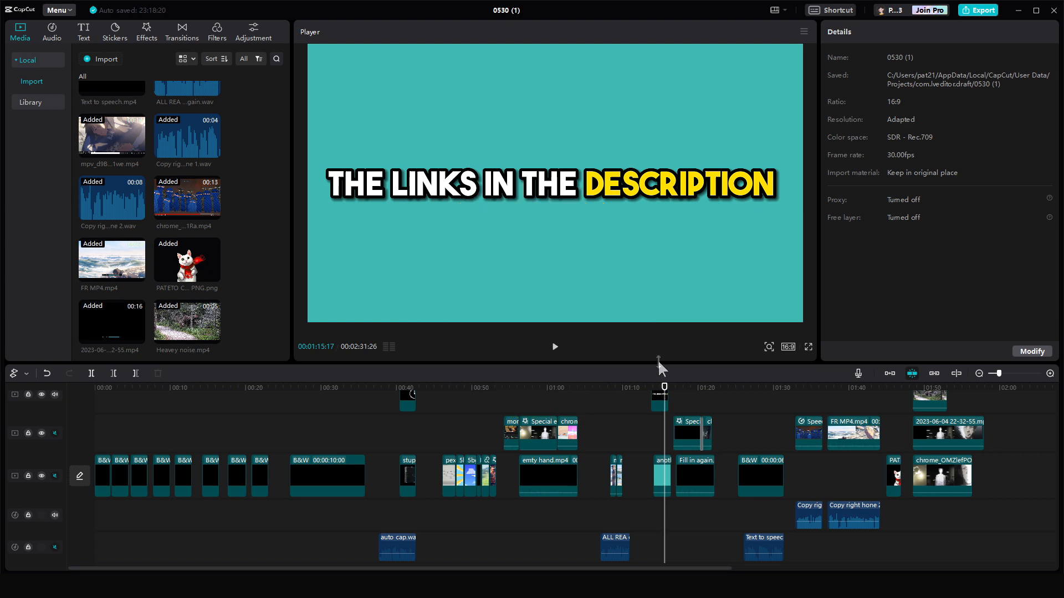
{"action": "left_click_drag", "start_coordinate": [657, 361], "coordinate": [677, 137]}
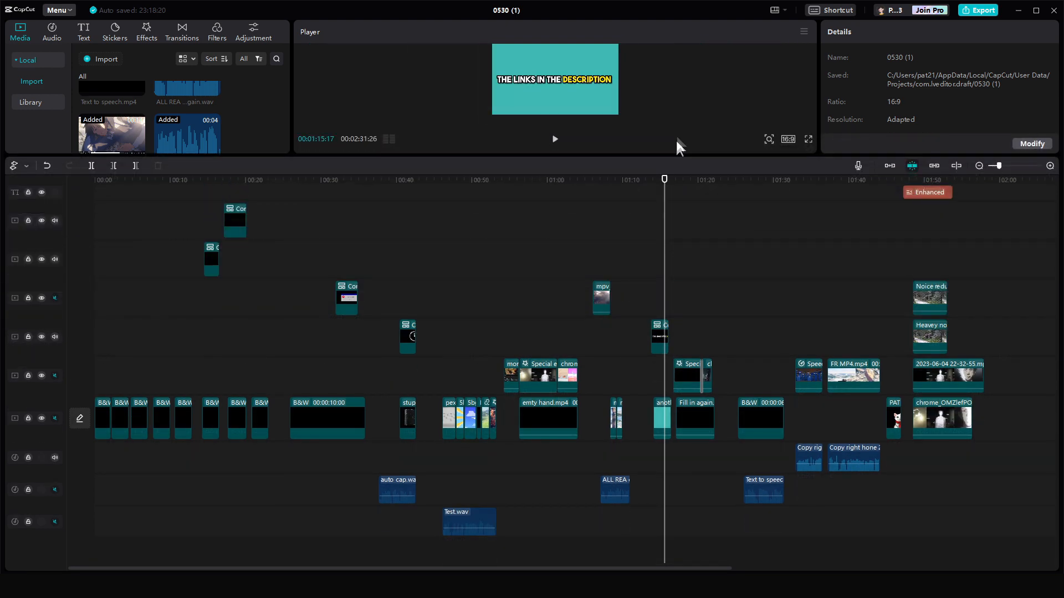
{"action": "scroll", "coordinate": [694, 336], "scroll_direction": "up", "scroll_amount": 3}
{"action": "scroll", "coordinate": [701, 346], "scroll_direction": "up", "scroll_amount": 3}
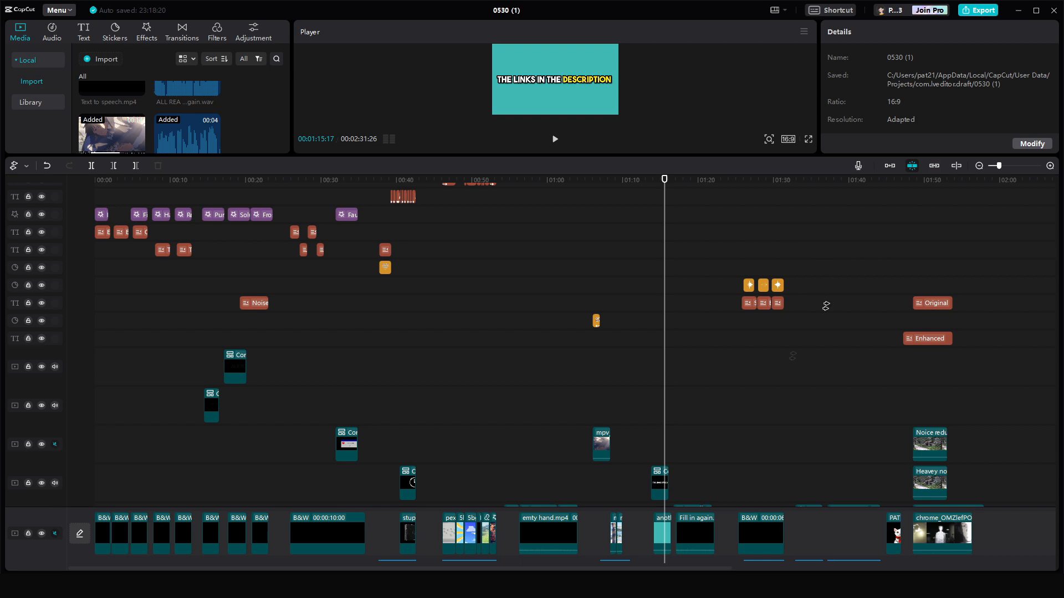
{"action": "scroll", "coordinate": [717, 314], "scroll_direction": "down", "scroll_amount": 6}
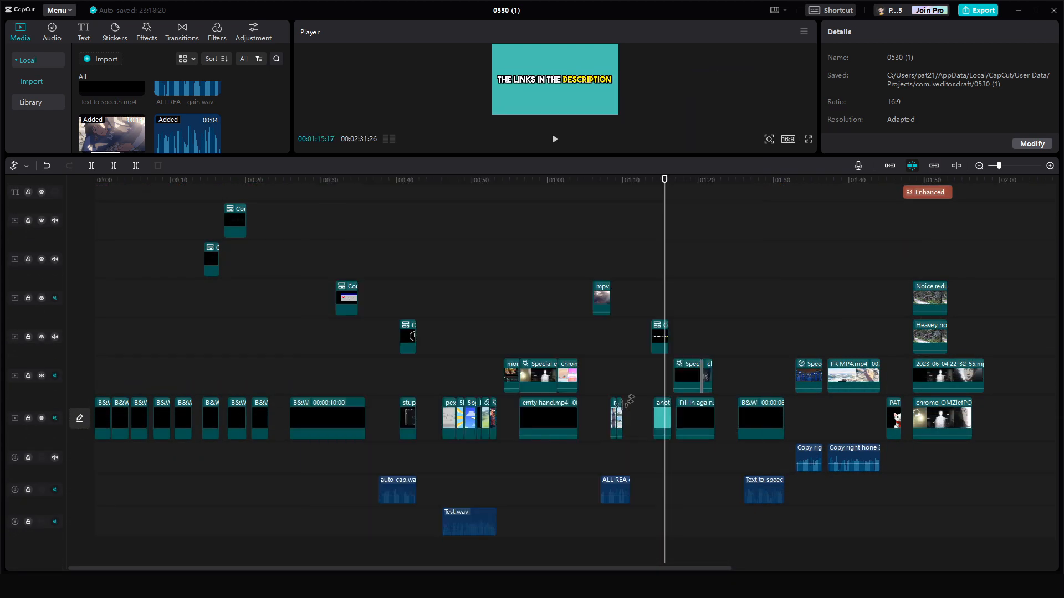
{"action": "left_click", "coordinate": [663, 417]}
{"action": "left_click_drag", "start_coordinate": [662, 415], "coordinate": [848, 424]}
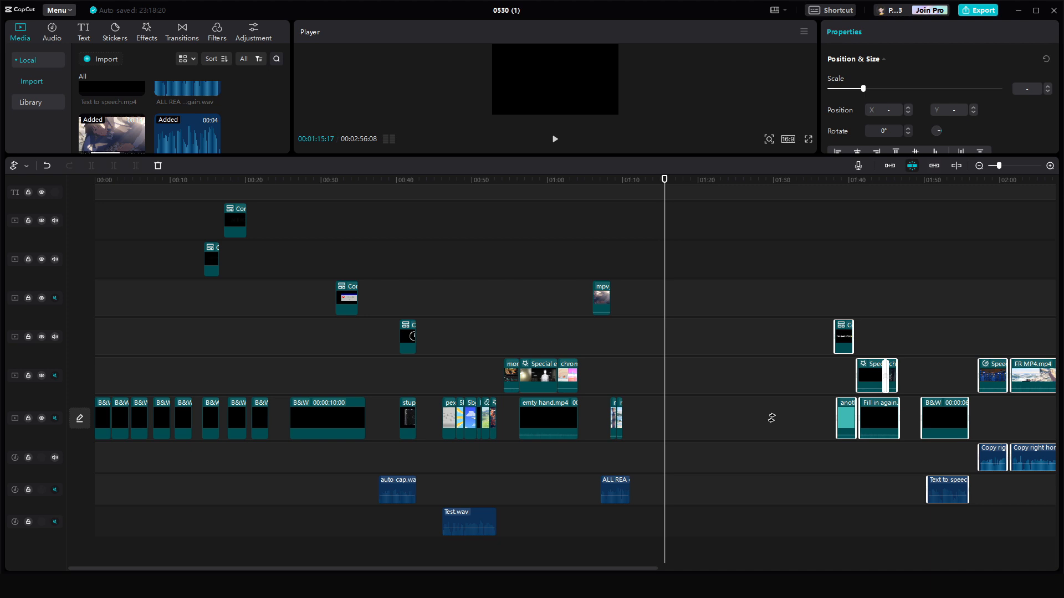
- Insert the mpv_d9BhJOj1we.mp4 clip from the media library into the opened gap at the playhead
{"action": "scroll", "coordinate": [771, 418], "scroll_direction": "up", "scroll_amount": 3}
{"action": "left_click_drag", "start_coordinate": [112, 133], "coordinate": [652, 417]}
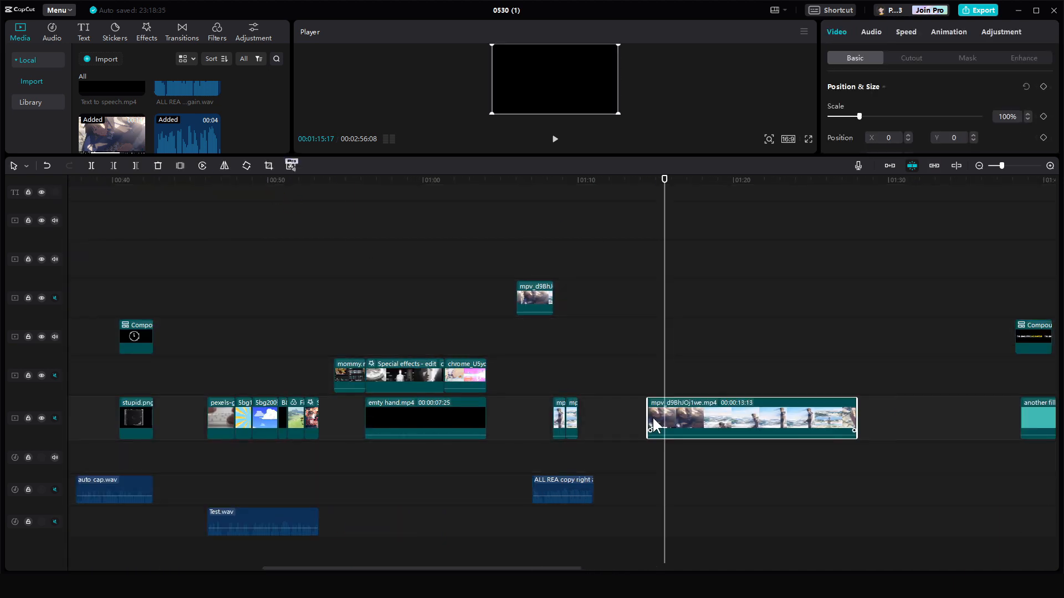
{"action": "left_click", "coordinate": [778, 386]}
{"action": "left_click_drag", "start_coordinate": [775, 381], "coordinate": [716, 381]}
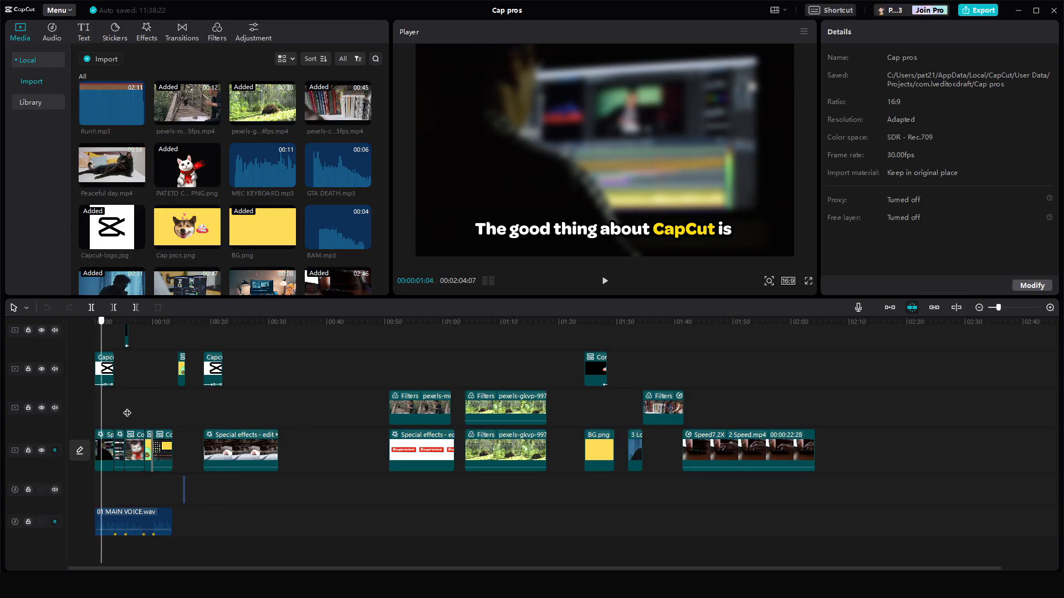
- Select the first Special effects clip and set its span as the timeline area selection
{"action": "left_click", "coordinate": [249, 414]}
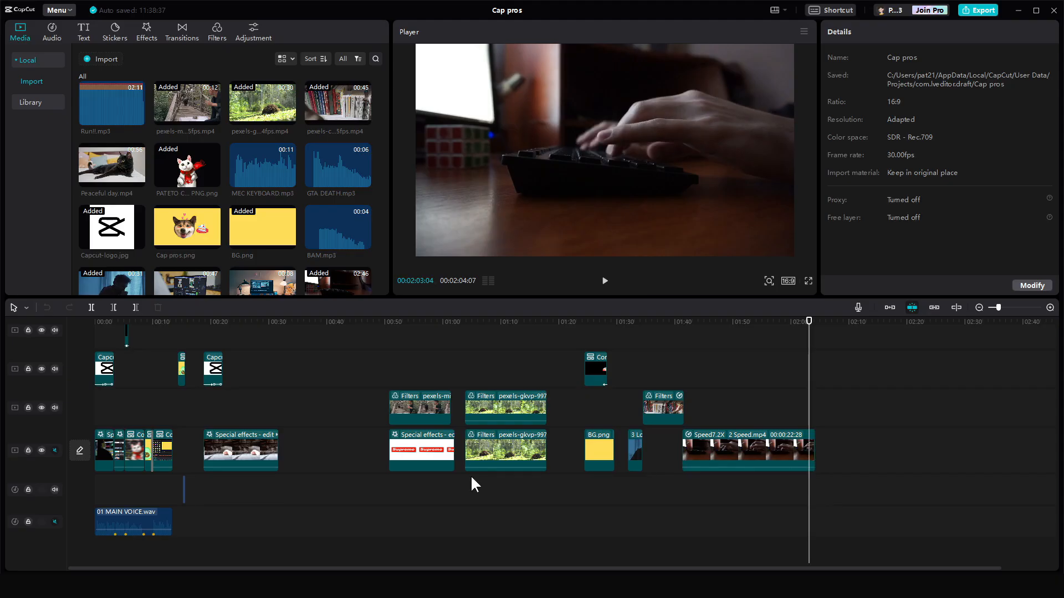
{"action": "left_click", "coordinate": [350, 460]}
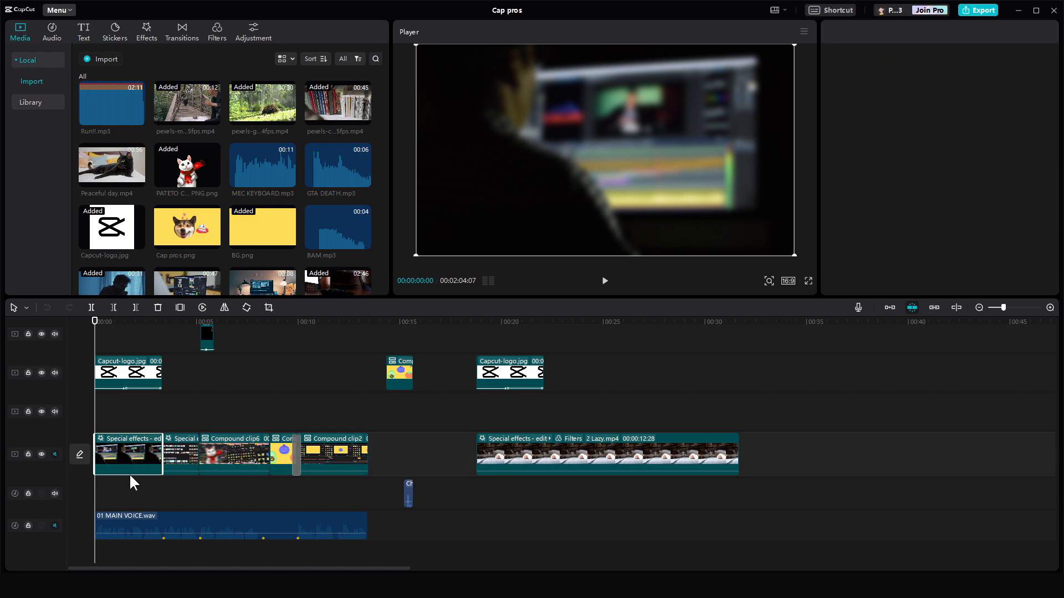
{"action": "left_click", "coordinate": [132, 454]}
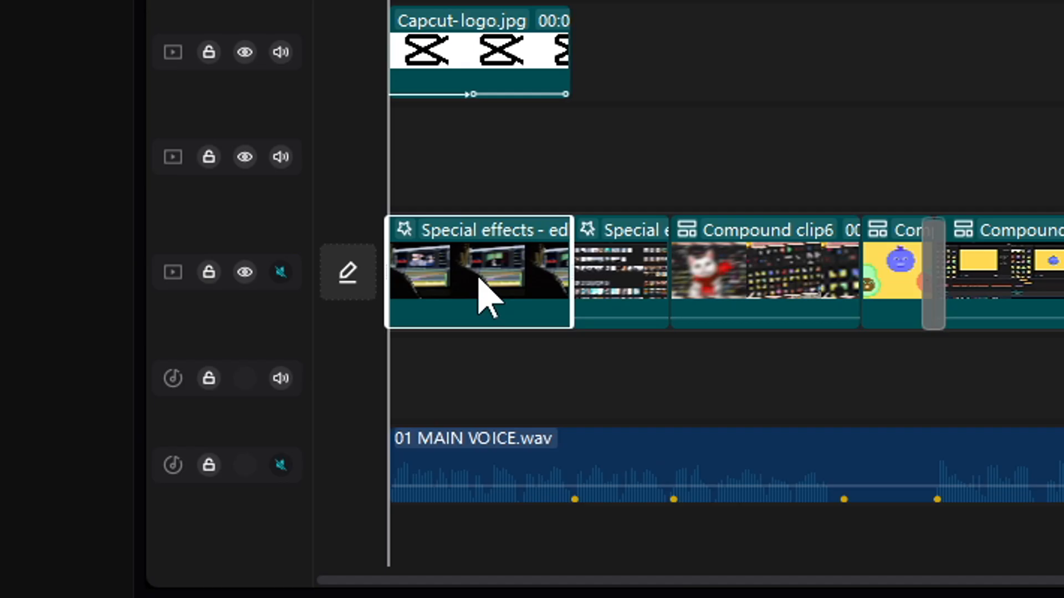
{"action": "right_click", "coordinate": [128, 457]}
{"action": "mouse_move", "coordinate": [209, 568]}
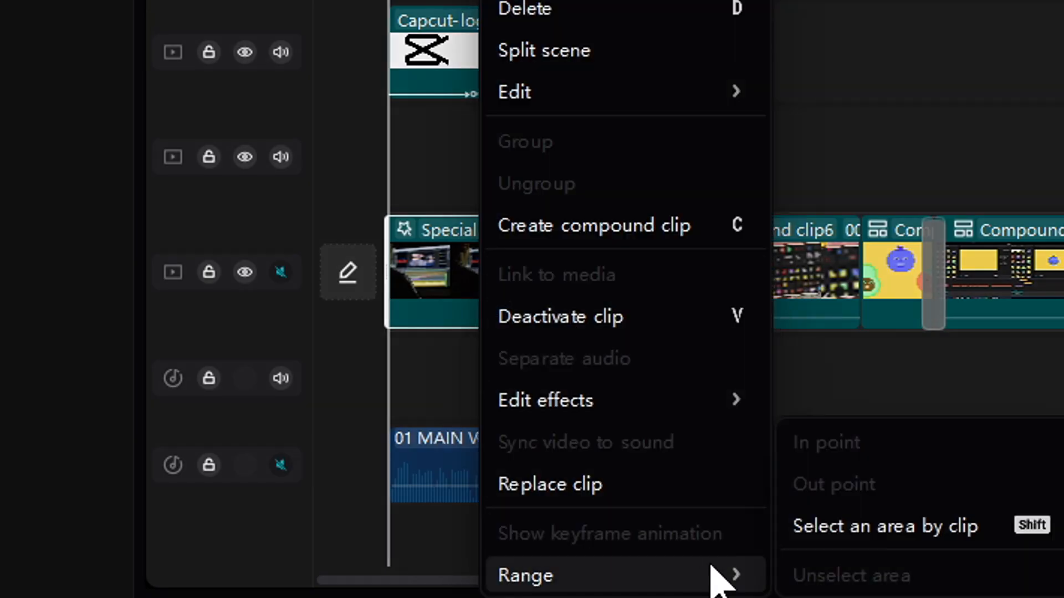
{"action": "left_click", "coordinate": [871, 533]}
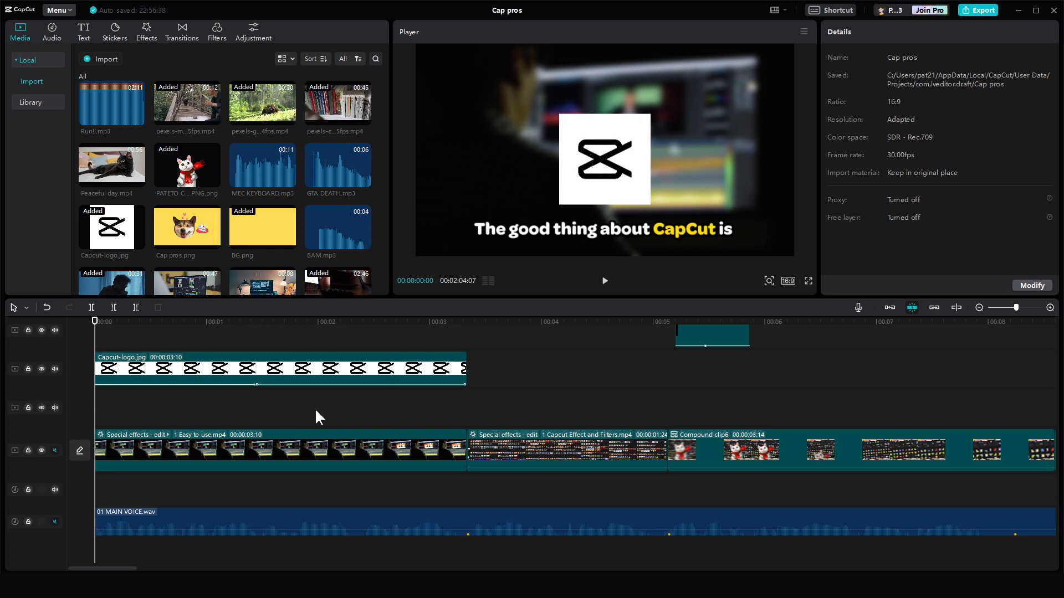
- Clear the current area selection and mark a new timeline area with in and out points around the playhead
{"action": "scroll", "coordinate": [570, 427], "scroll_direction": "right", "scroll_amount": 10}
{"action": "left_click", "coordinate": [459, 449]}
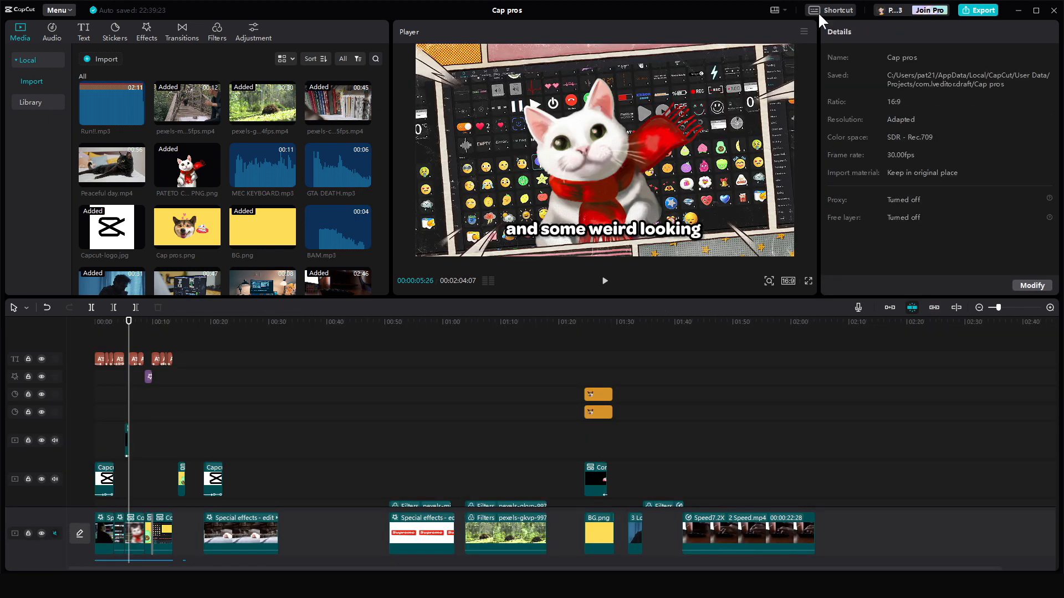
{"action": "left_click", "coordinate": [821, 12]}
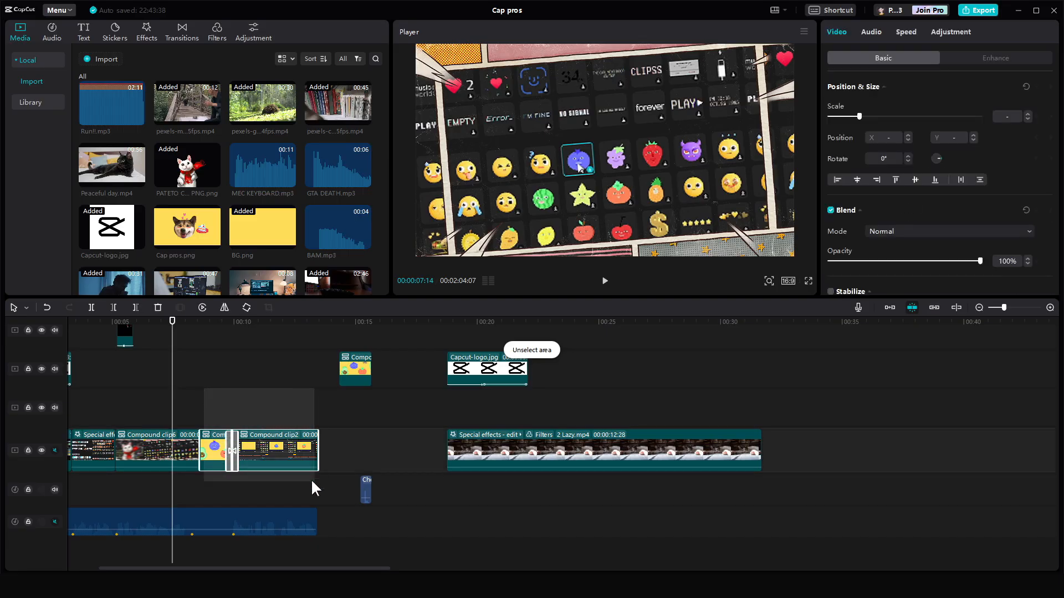
{"action": "left_click", "coordinate": [197, 417]}
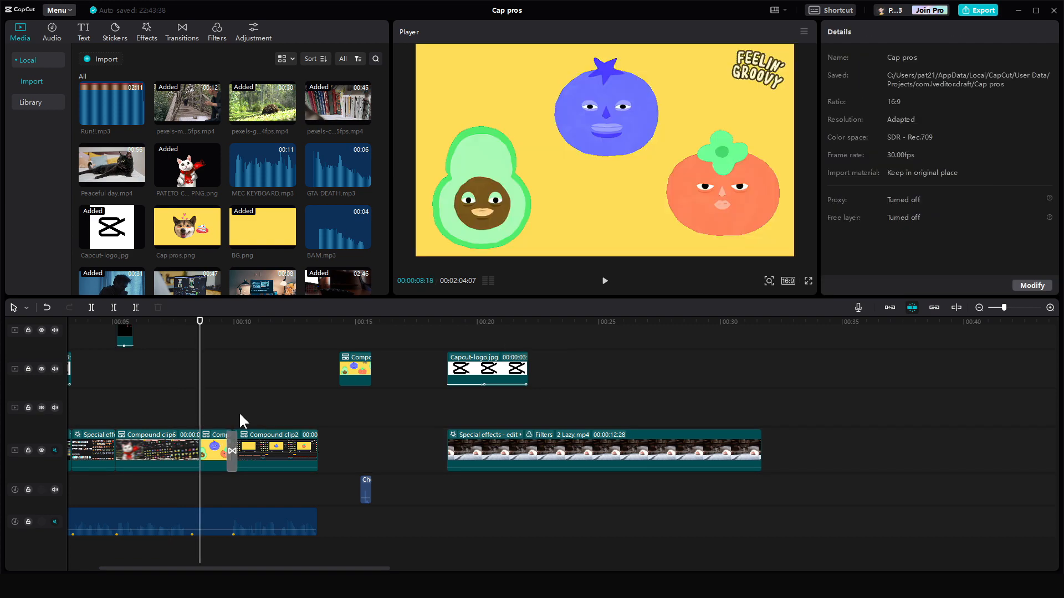
{"action": "key", "text": "i"}
{"action": "left_click", "coordinate": [331, 411]}
{"action": "key", "text": "o"}
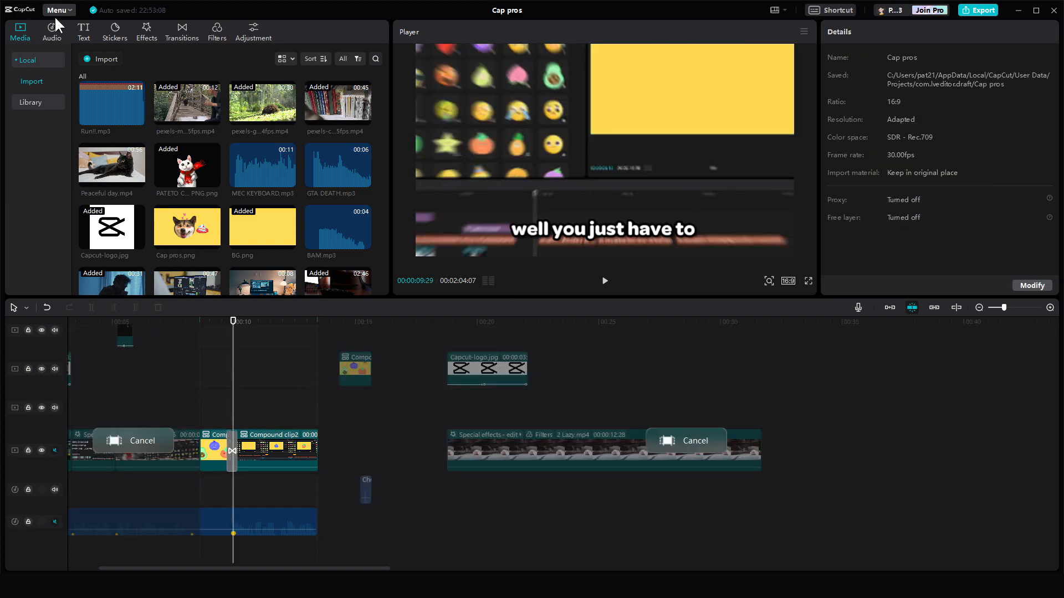
- Open the Export dialog from the File menu and browse for an export folder, cancelling the folder choice
{"action": "left_click", "coordinate": [60, 11]}
{"action": "mouse_move", "coordinate": [69, 24]}
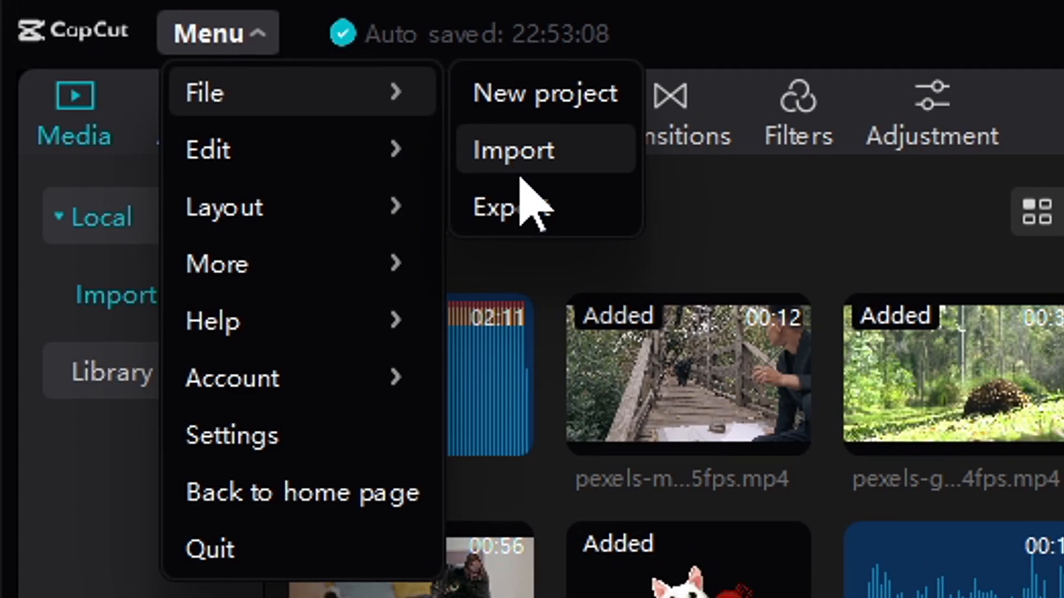
{"action": "left_click", "coordinate": [578, 225]}
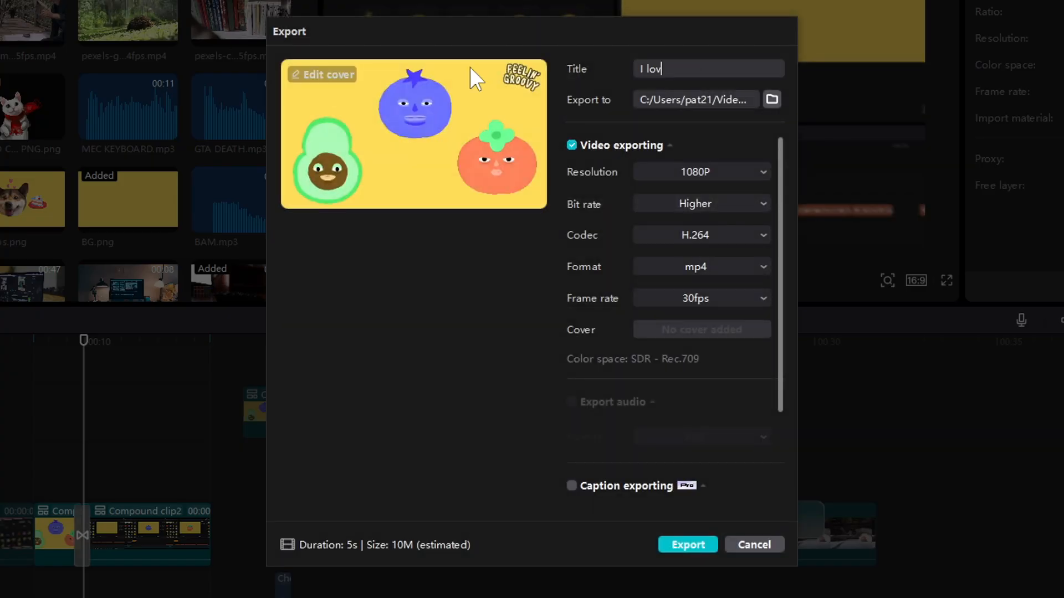
{"action": "left_click", "coordinate": [771, 97]}
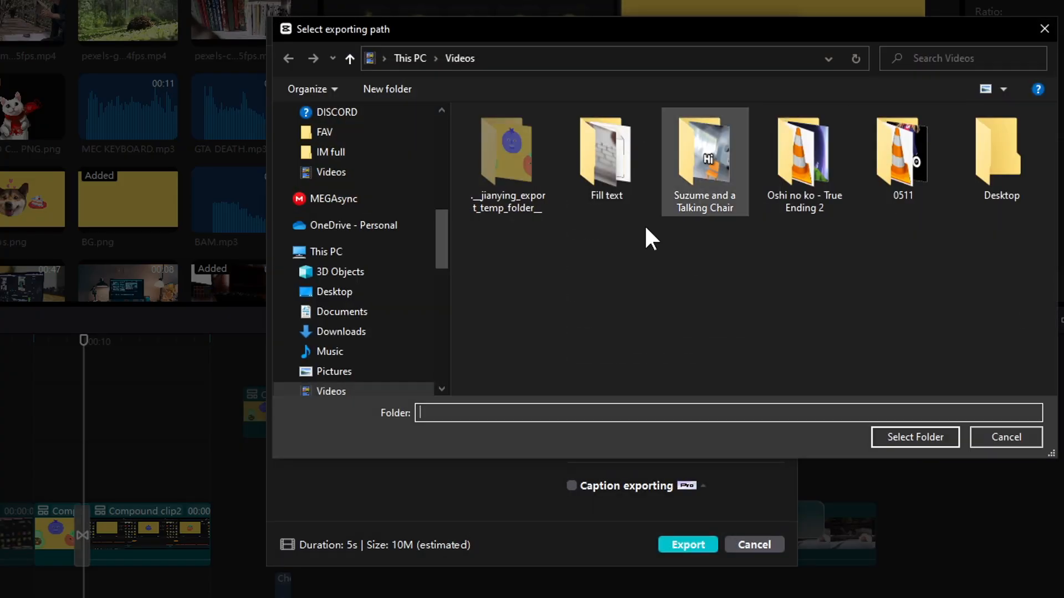
{"action": "left_click", "coordinate": [996, 434]}
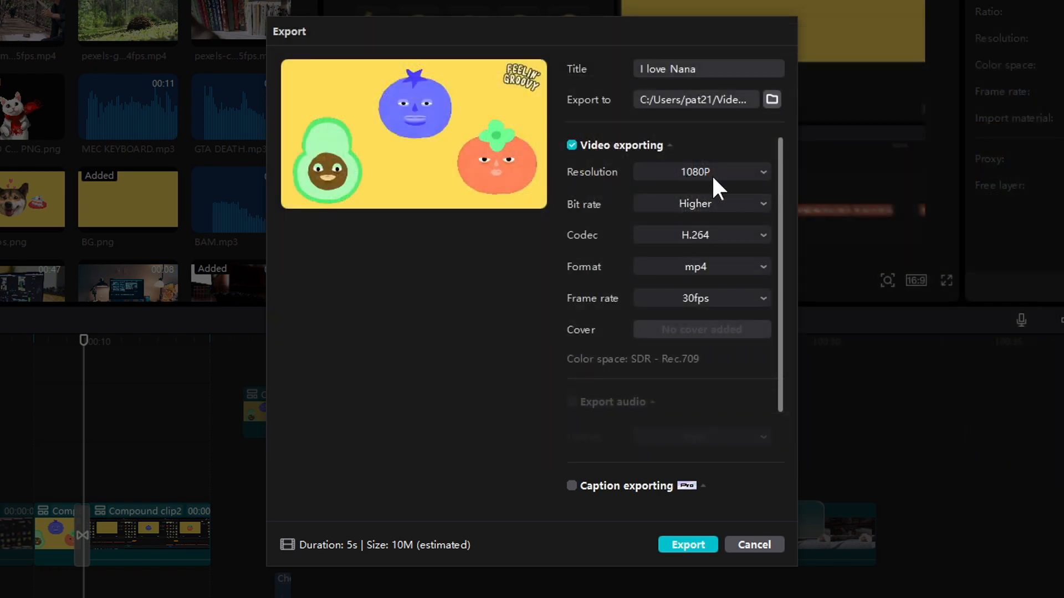
- Look through the export resolution, bit rate and audio format options in the Export dialog
{"action": "left_click", "coordinate": [763, 171]}
{"action": "left_click", "coordinate": [762, 168]}
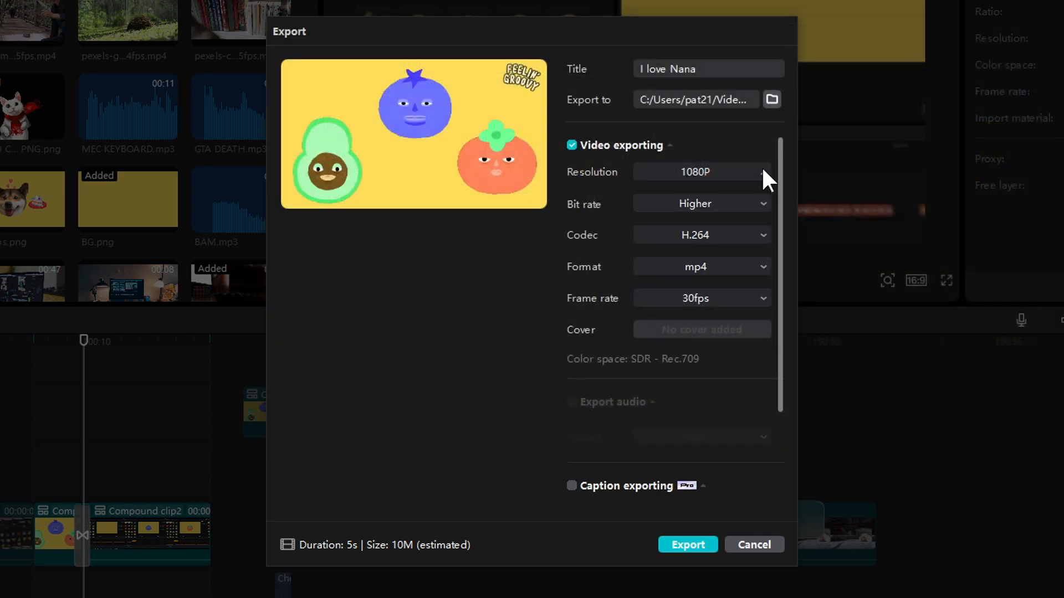
{"action": "left_click", "coordinate": [764, 202]}
{"action": "left_click", "coordinate": [711, 281]}
{"action": "scroll", "coordinate": [709, 360], "scroll_direction": "down", "scroll_amount": 2}
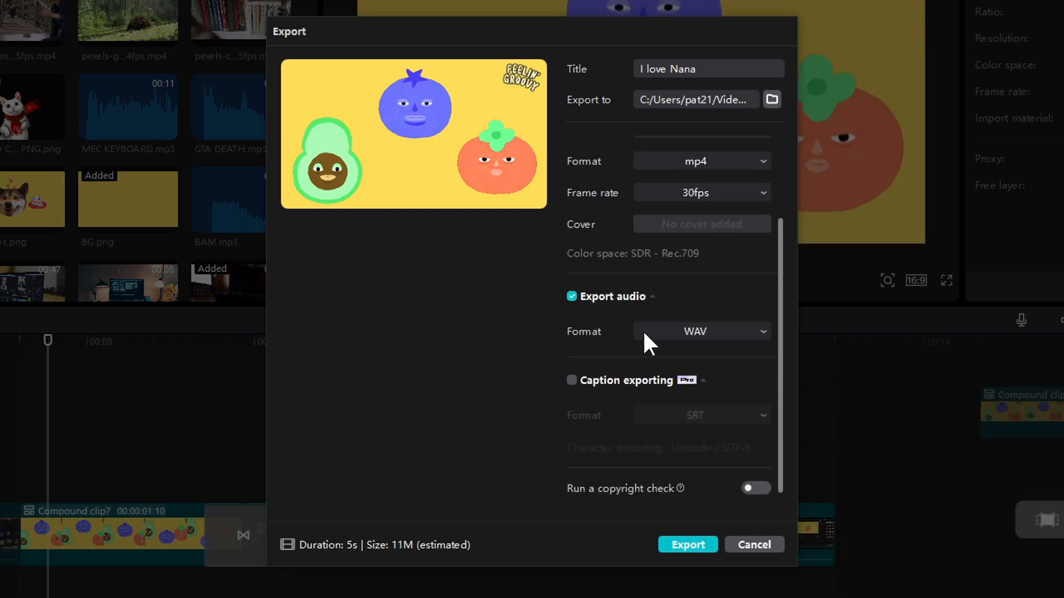
{"action": "left_click", "coordinate": [766, 331]}
{"action": "left_click", "coordinate": [765, 328]}
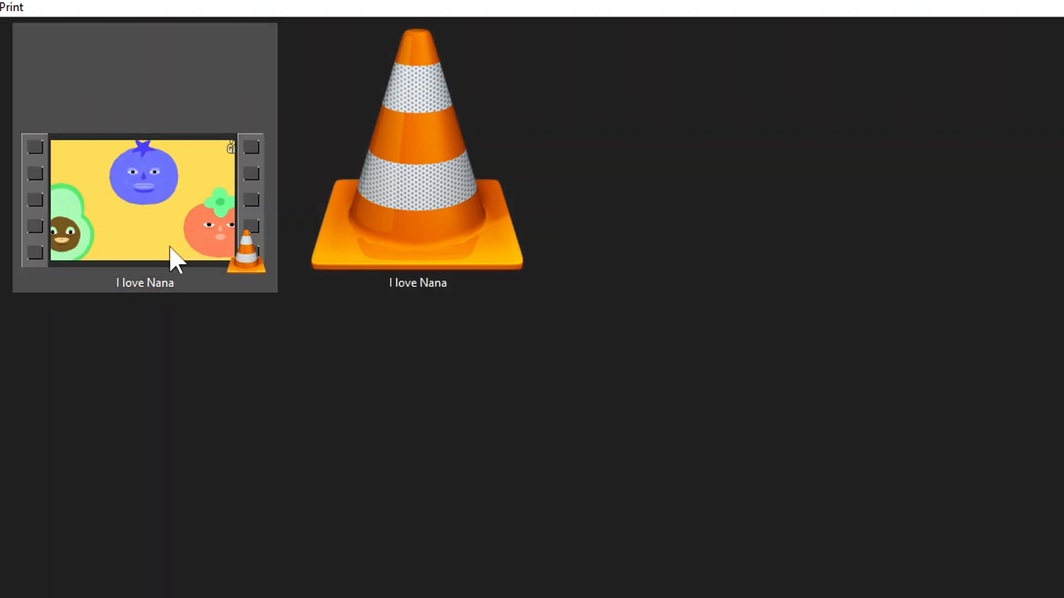
- Enable caption exporting and open its SRT/TXT format choices without changing the format
{"action": "left_click", "coordinate": [169, 247]}
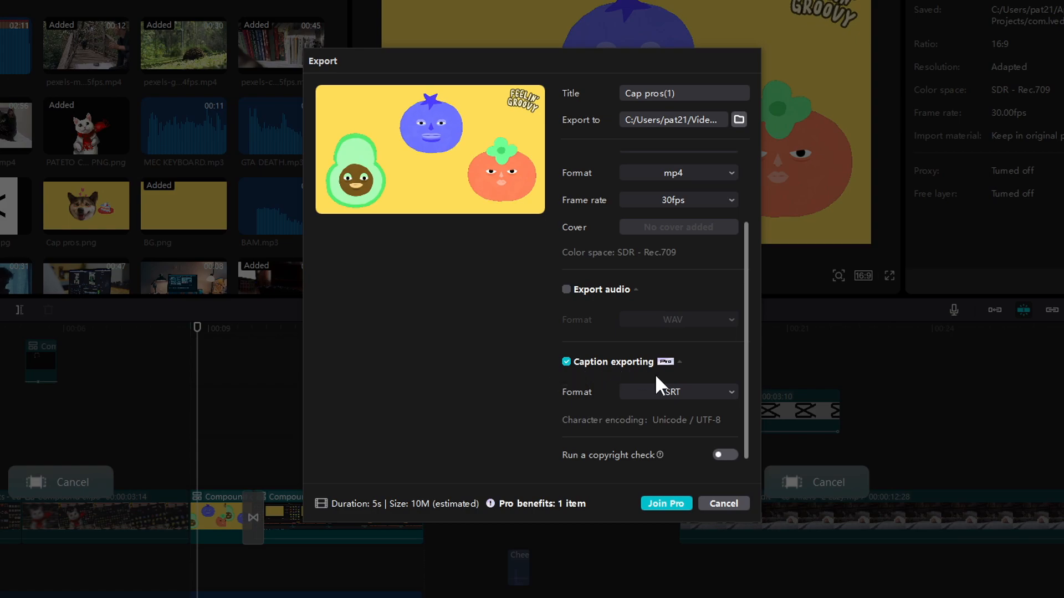
{"action": "left_click", "coordinate": [689, 395]}
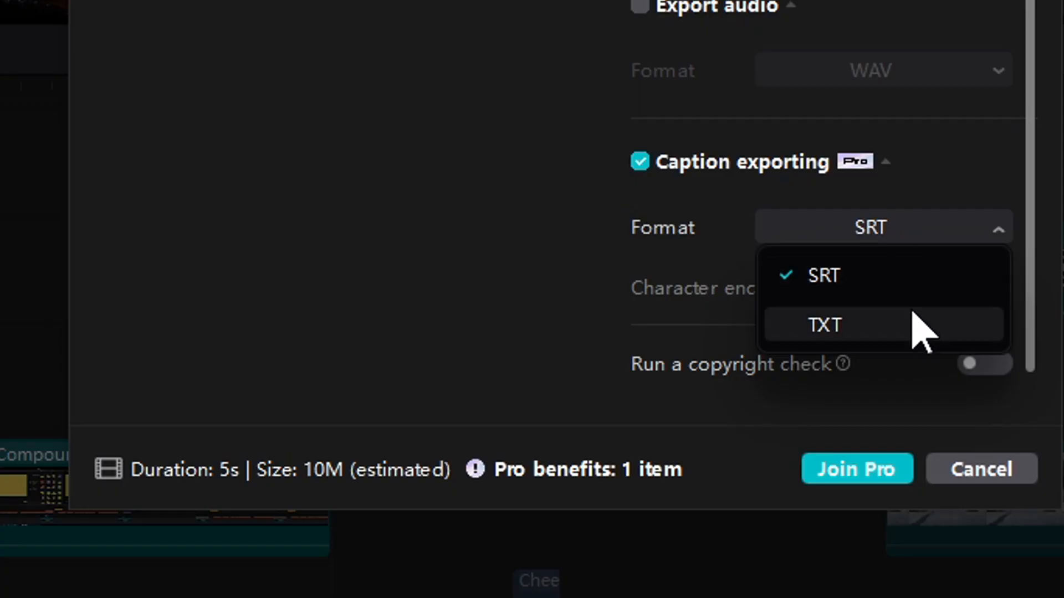
{"action": "left_click", "coordinate": [926, 265]}
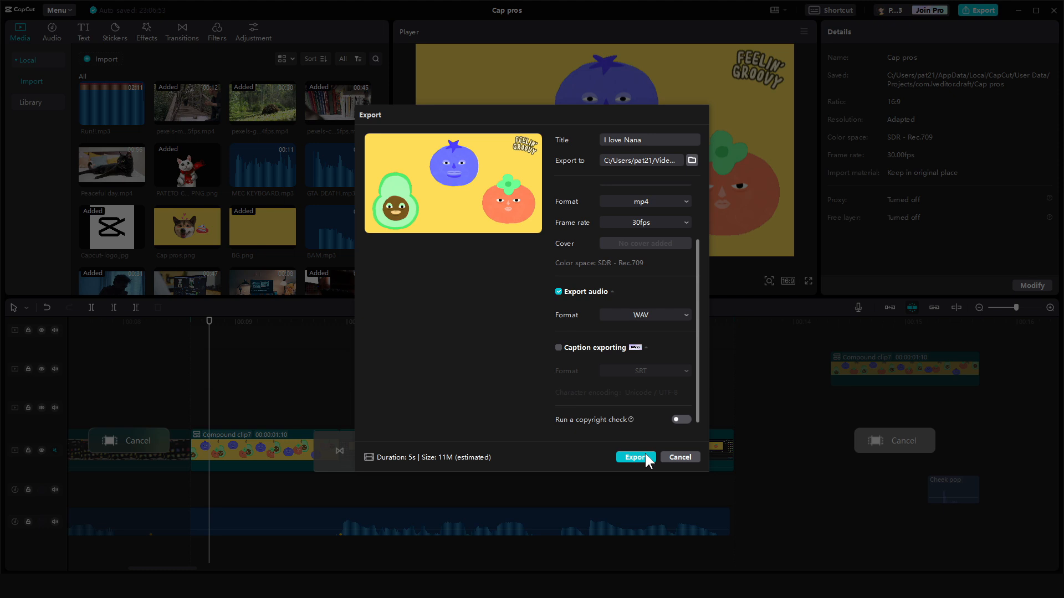
- Try to turn on the copyright check and close the Export dialog
{"action": "left_click", "coordinate": [645, 453]}
{"action": "left_click", "coordinate": [408, 415]}
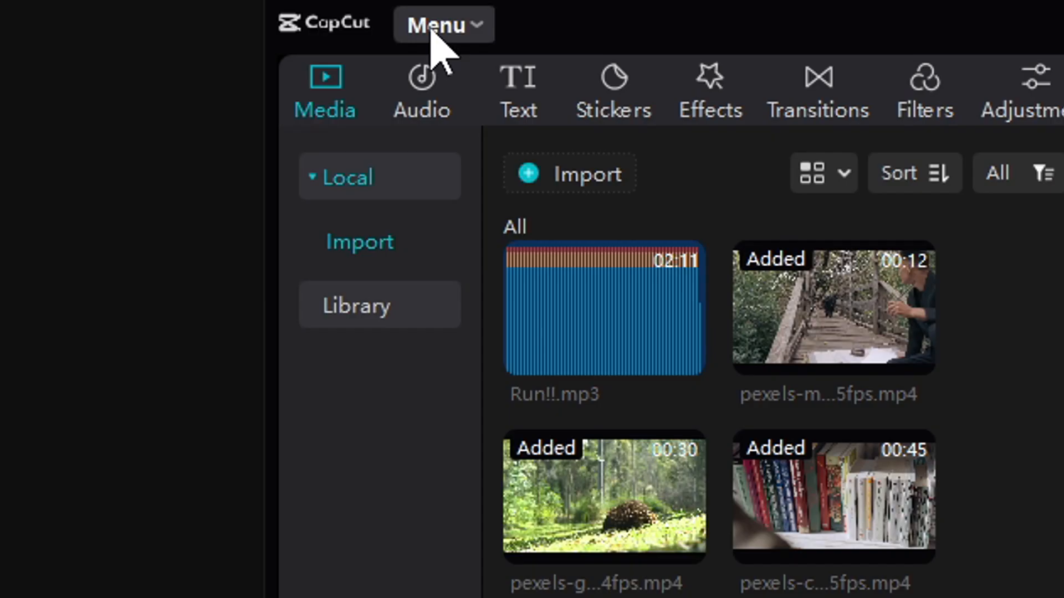
- Return to the home page and duplicate the Cap pros project from the project list
{"action": "left_click", "coordinate": [58, 10]}
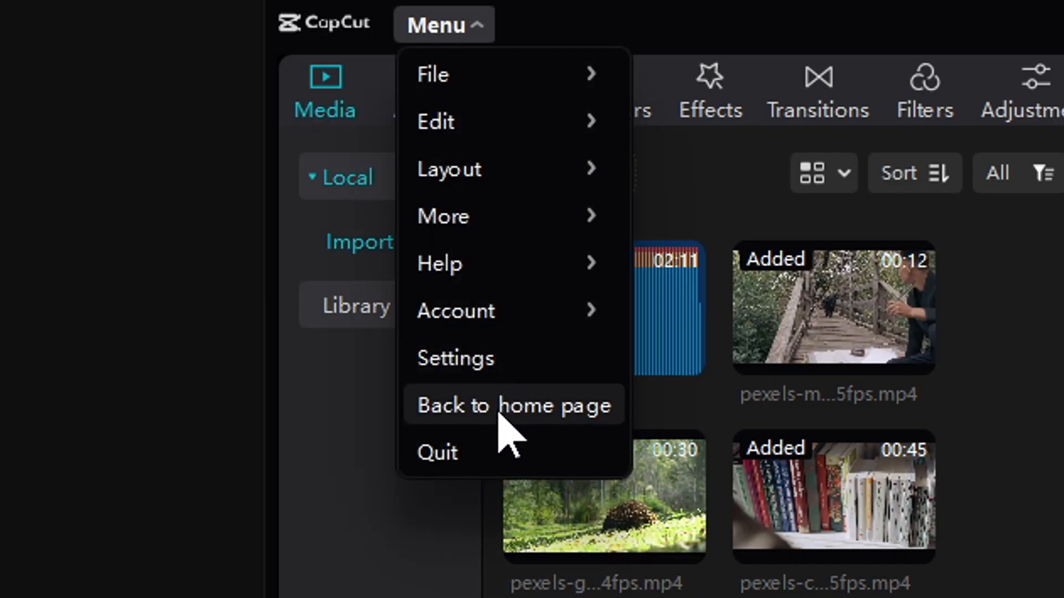
{"action": "left_click", "coordinate": [487, 410]}
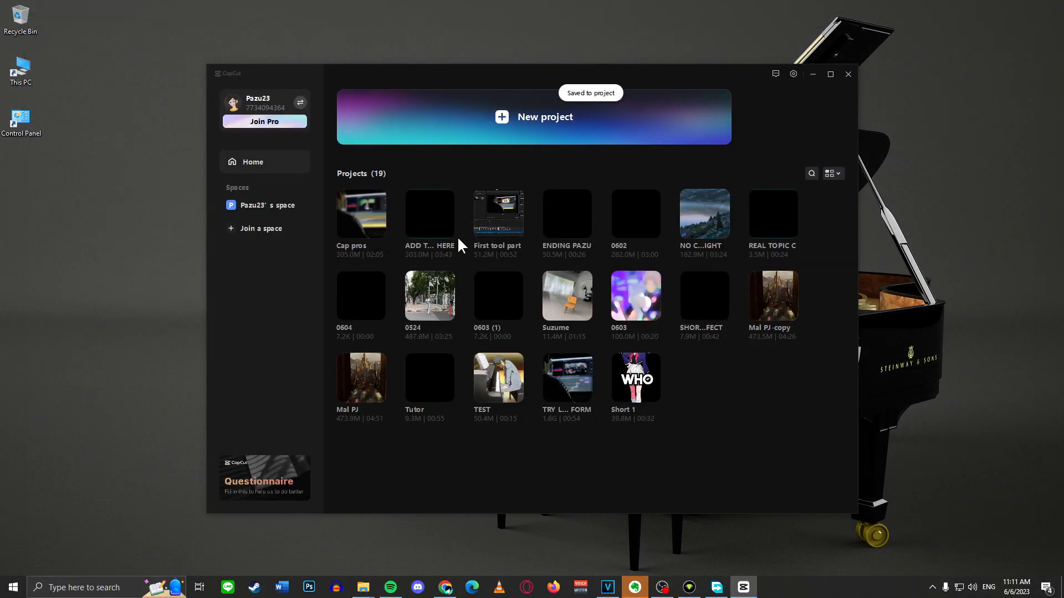
{"action": "mouse_move", "coordinate": [381, 235]}
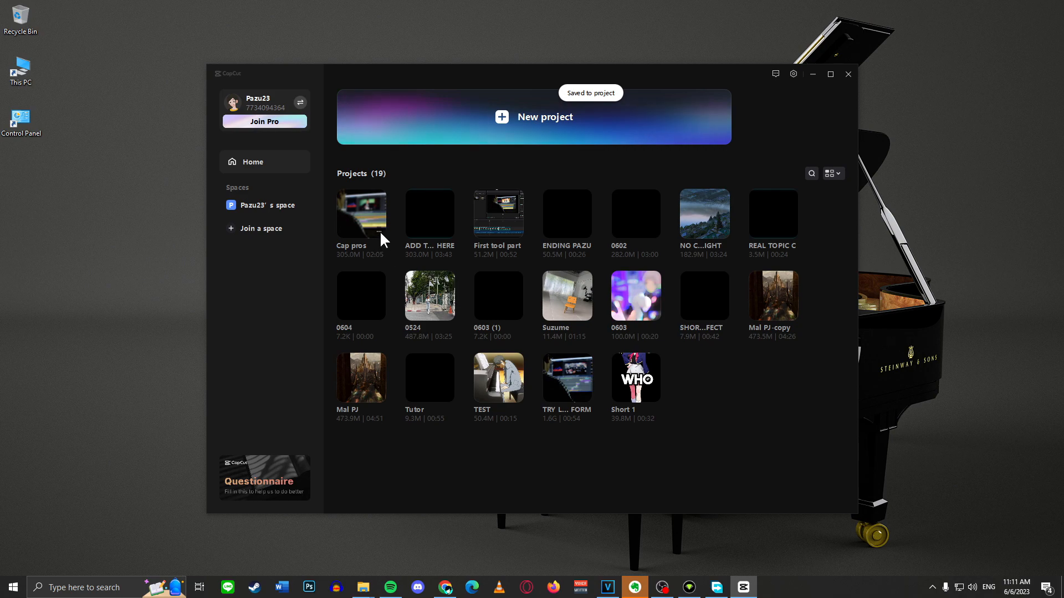
{"action": "left_click", "coordinate": [380, 231]}
{"action": "left_click", "coordinate": [418, 259]}
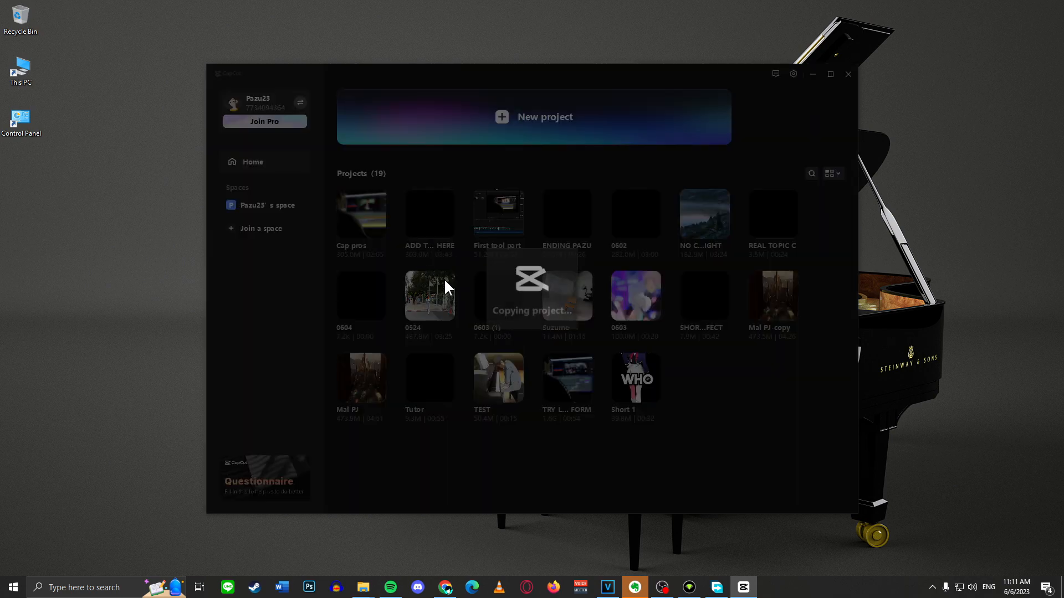